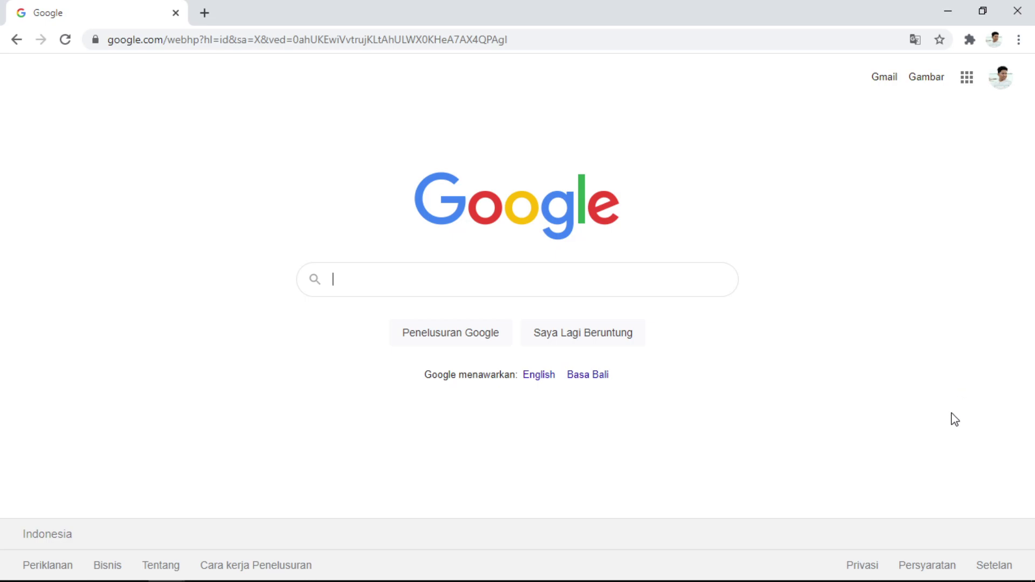
Search Google for "google drive" and open the personal Drive from the Google Drive result page
type("google d")
key("BackSpace")
key("BackSpace")
type("e drive")
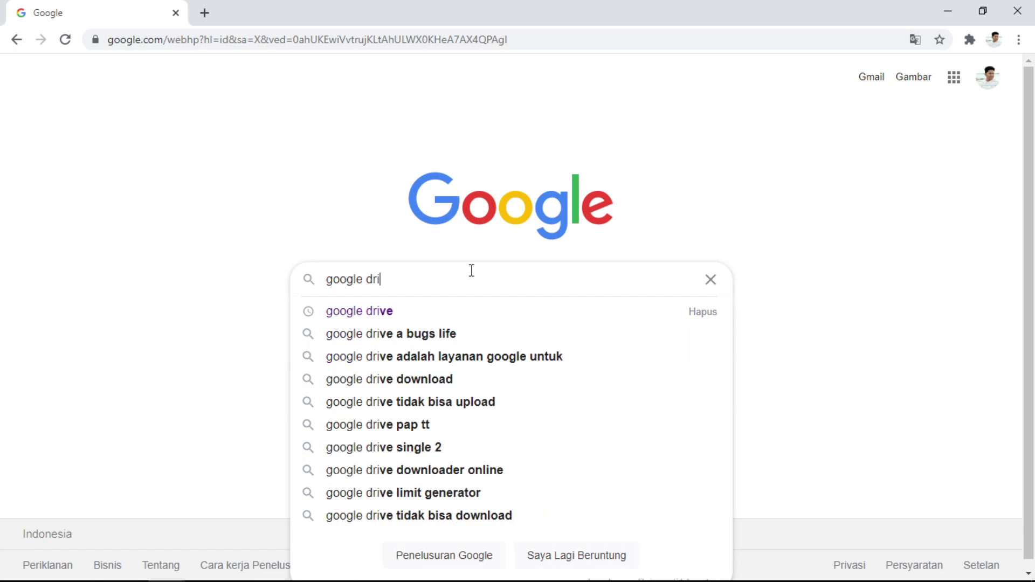
key("Return")
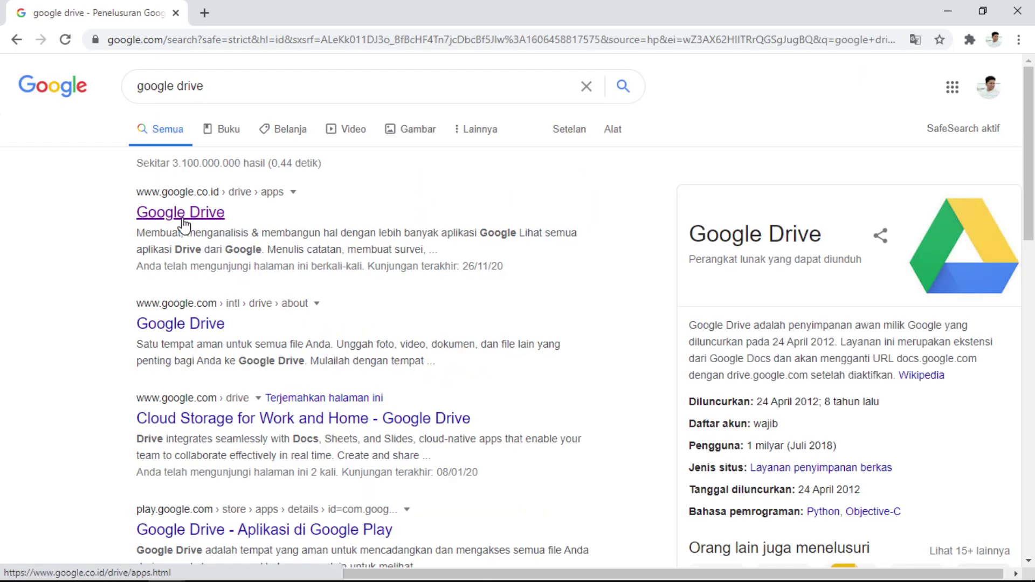
left_click(183, 214)
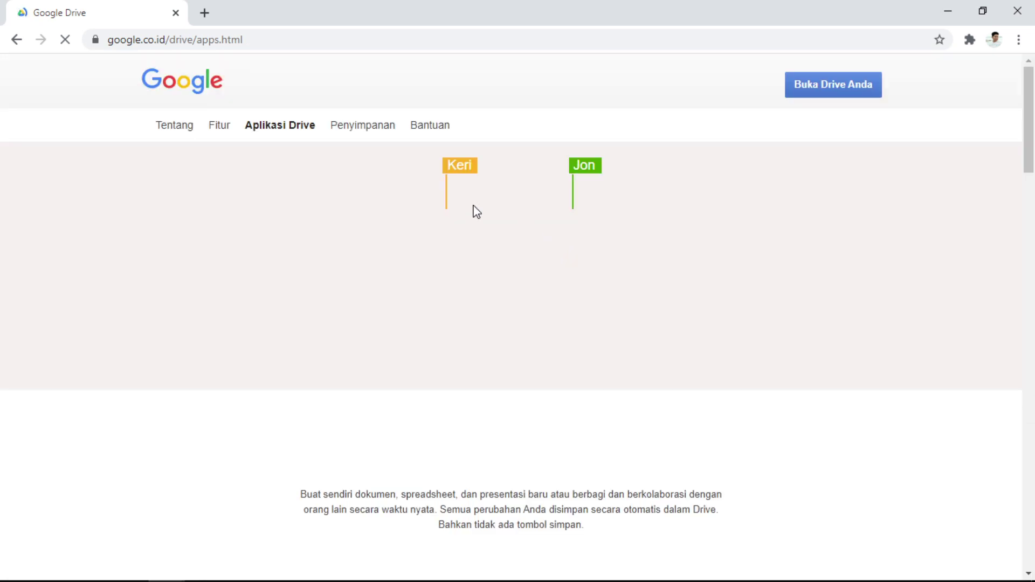
left_click(844, 95)
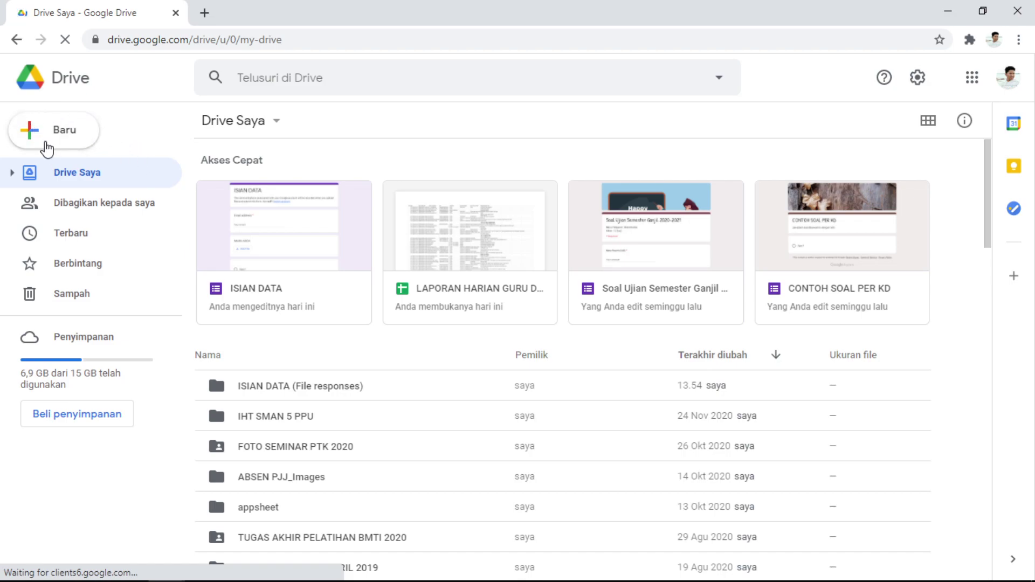
Create a new blank Google Form from Drive and title it "Ujian Semester Ganjil 2020-2021"
left_click(46, 142)
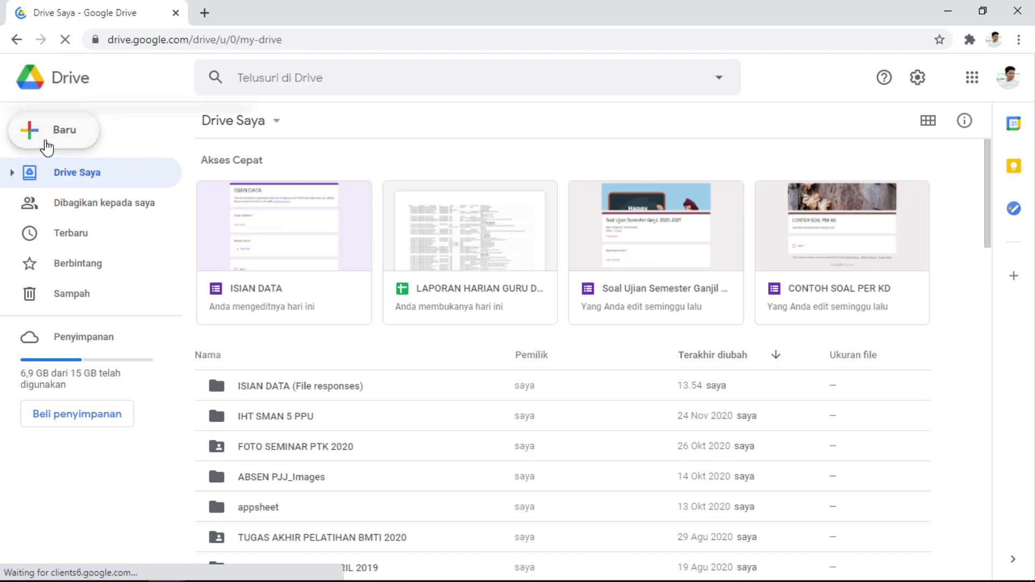
left_click(100, 309)
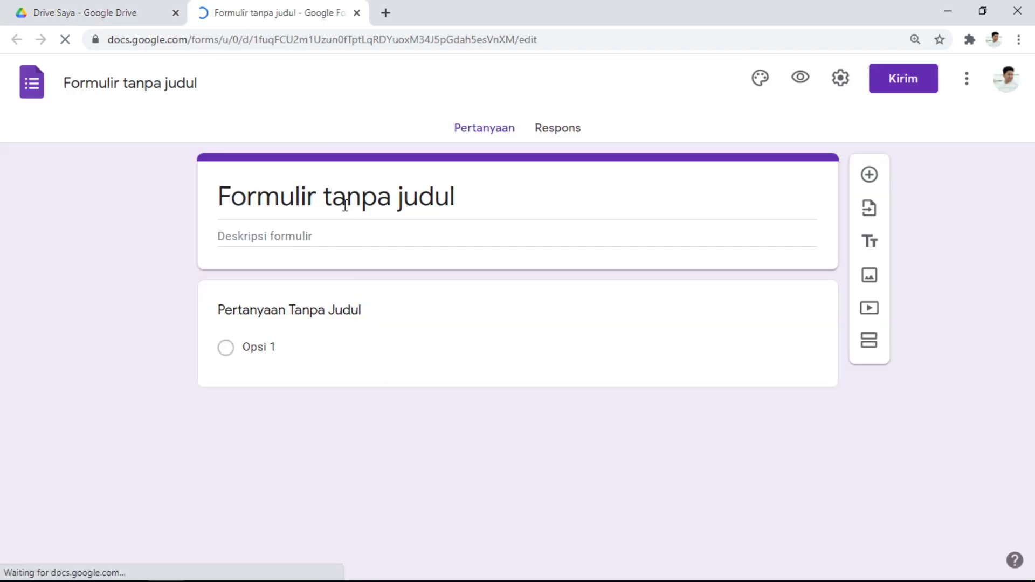
left_click(345, 206)
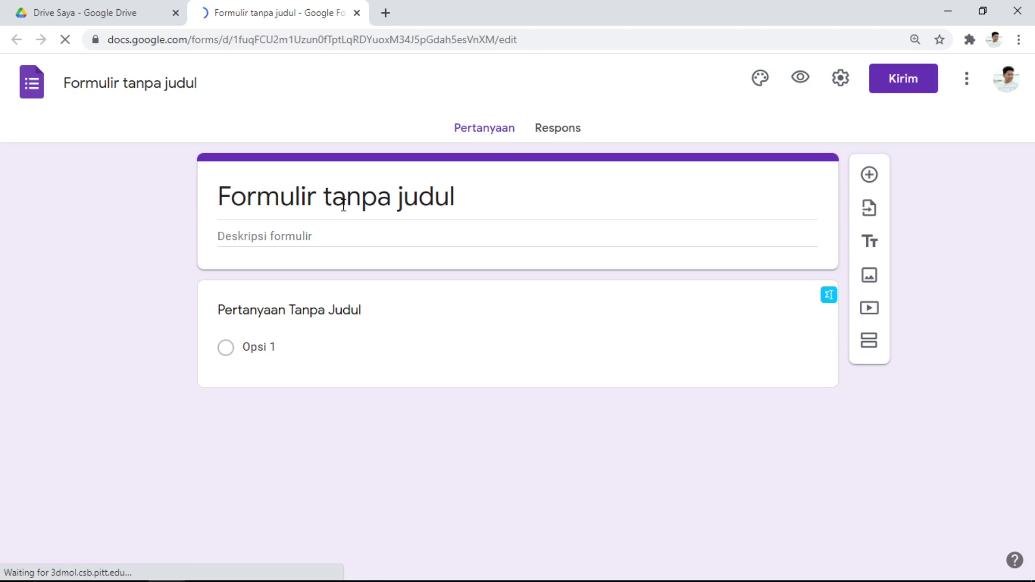
key("ctrl+a")
left_click(515, 189)
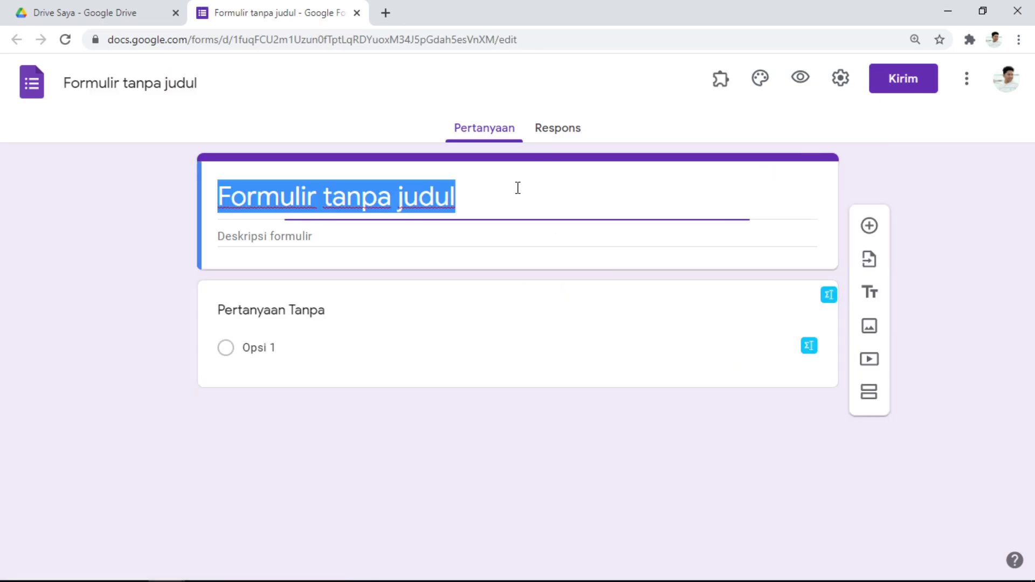
type("Ujian S")
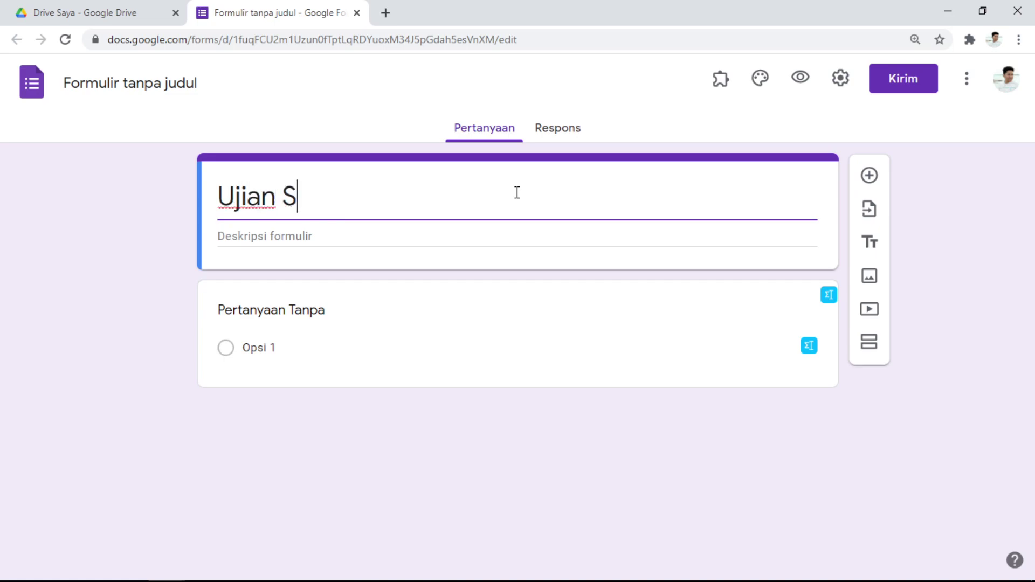
type("emester G")
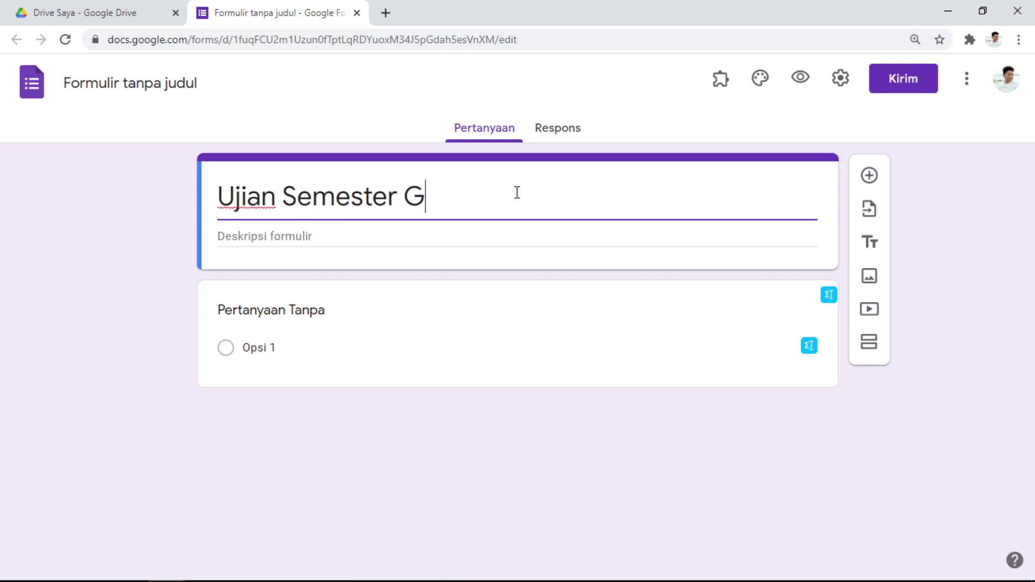
type("anjil 2020")
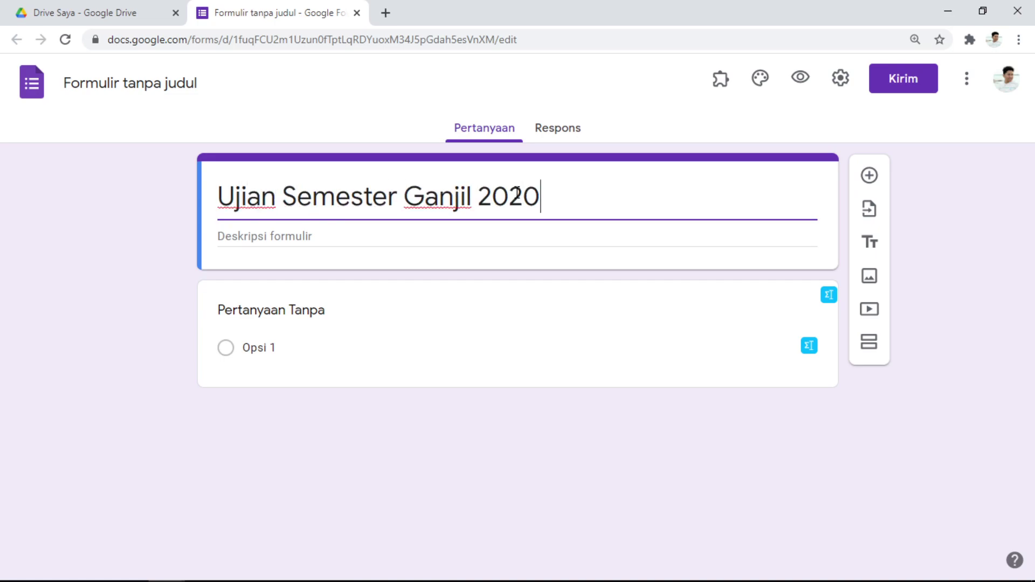
type("-2021")
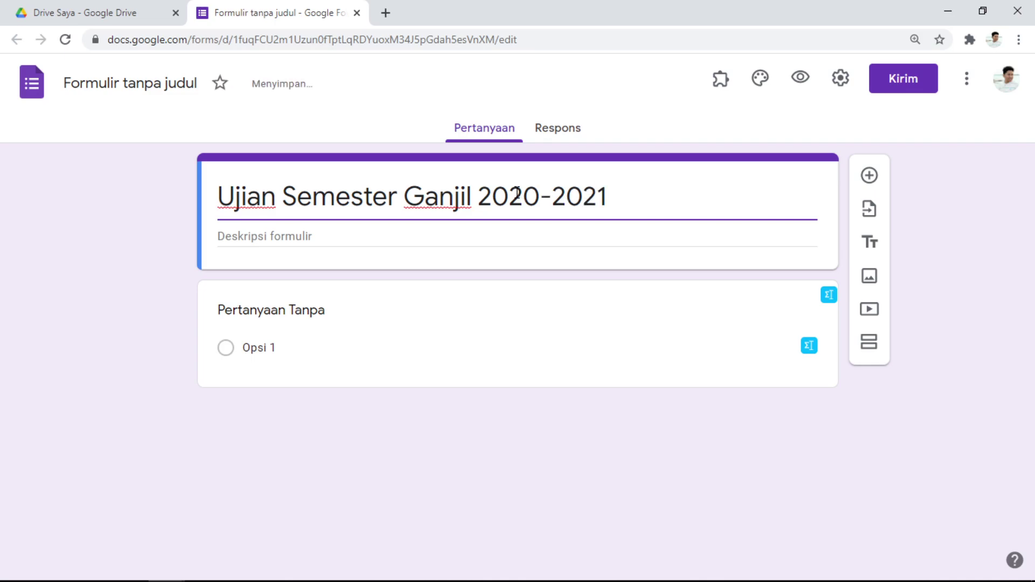
Enter "Desain Multimedia Interaktif" as the form description, with the teacher's full name on a second line
left_click(301, 237)
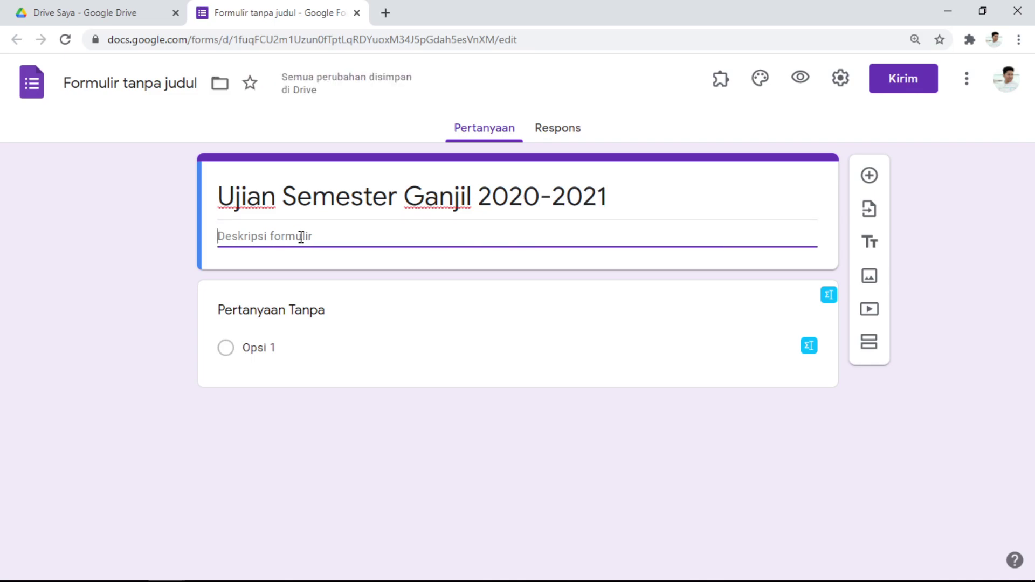
type("Desain Multimedi")
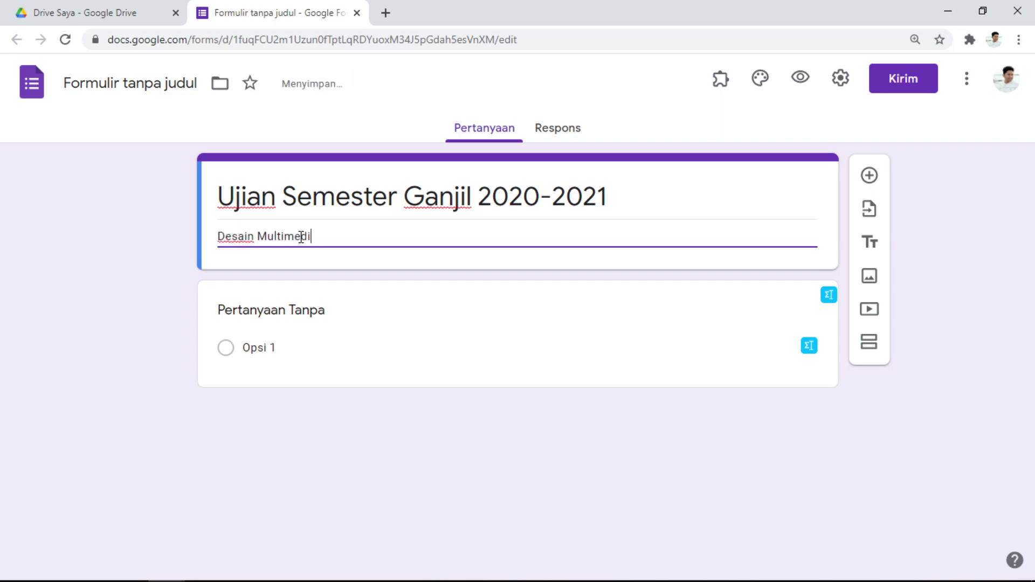
type("a Interaktif")
key("Return")
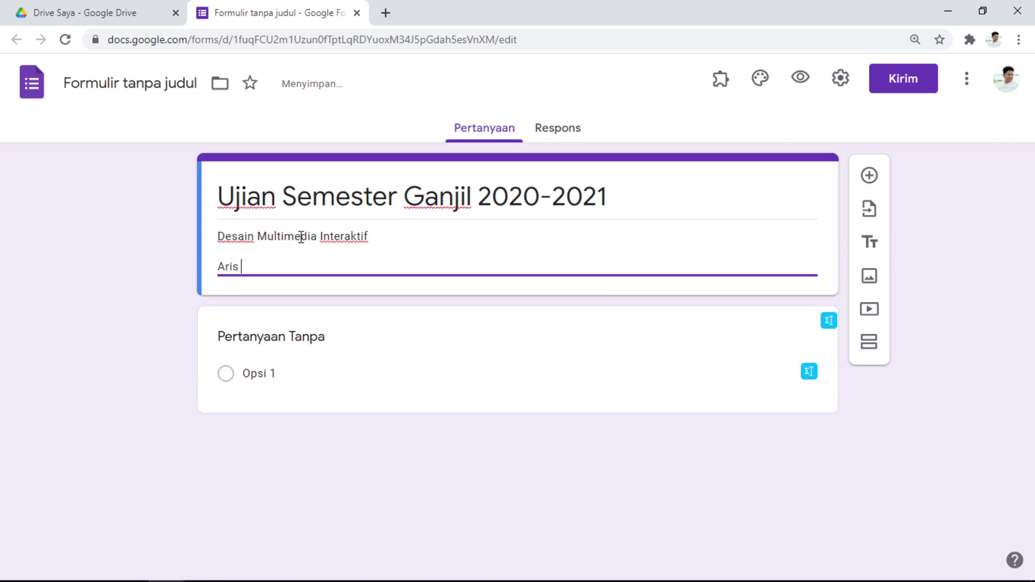
type("Aris Budiawan Thalib")
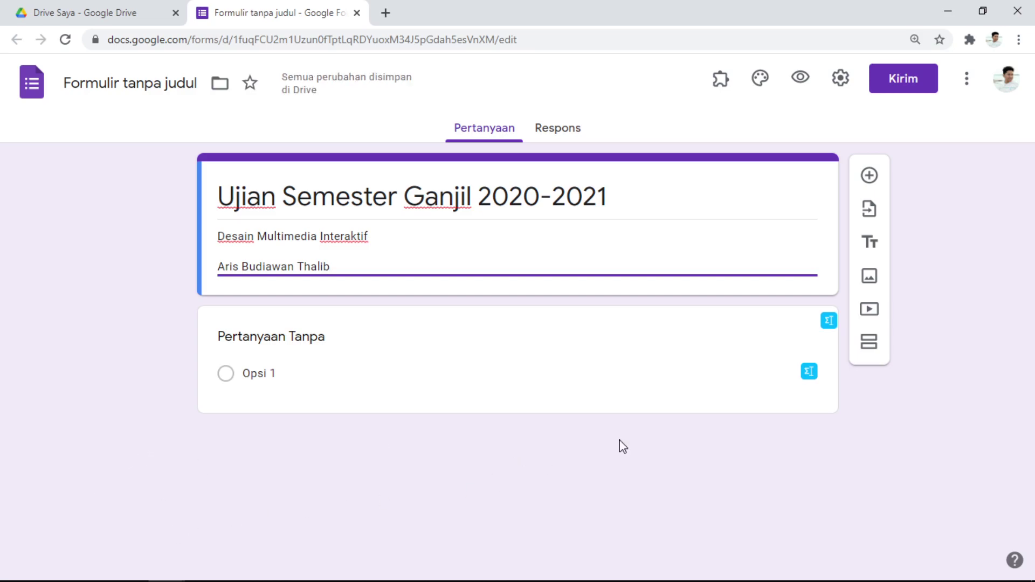
Title the first question "Nama Peserta Didik" as a short-answer question and make it required
left_click(313, 341)
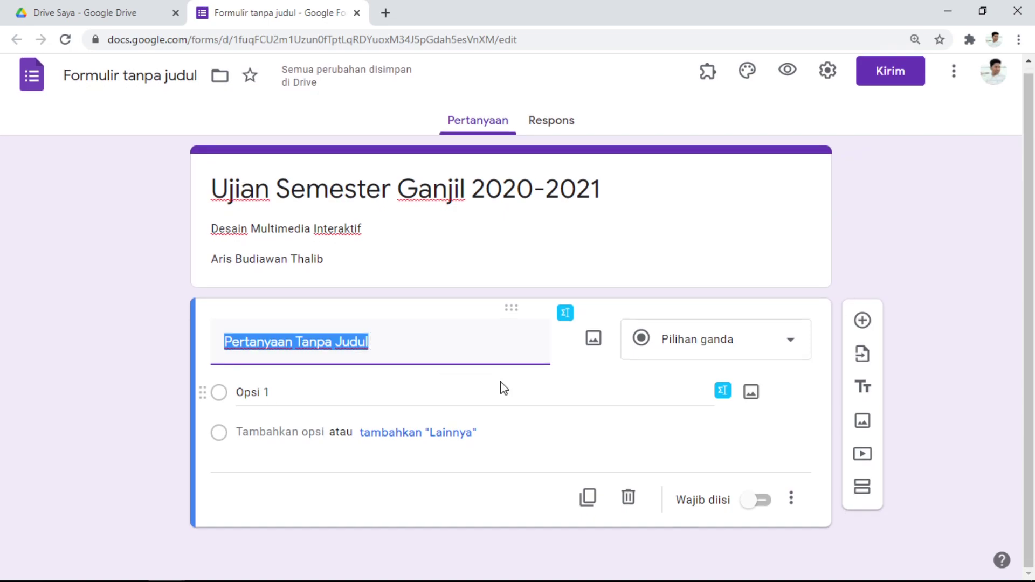
type("Nama Peserta")
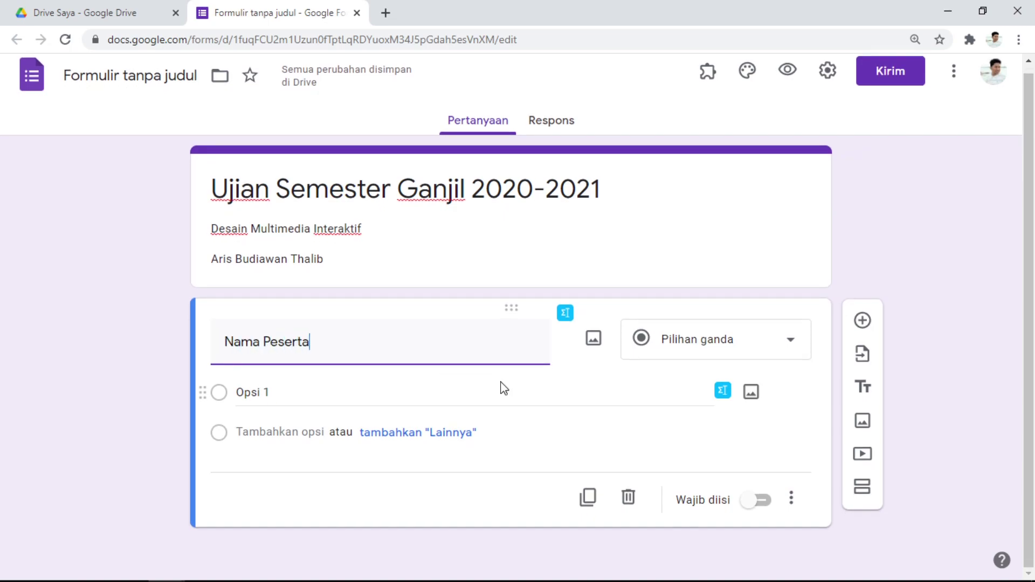
type(" Didik")
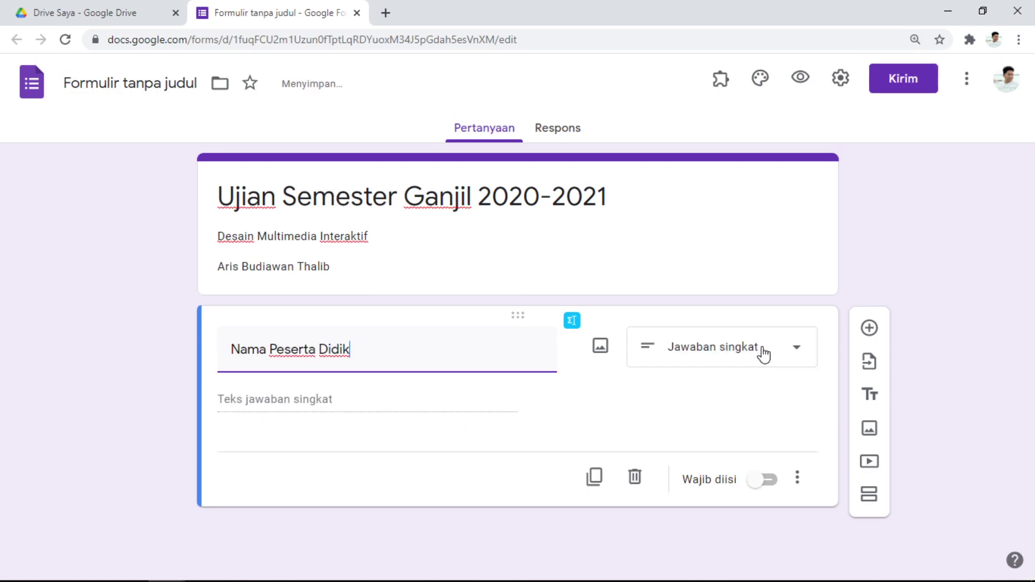
left_click(756, 482)
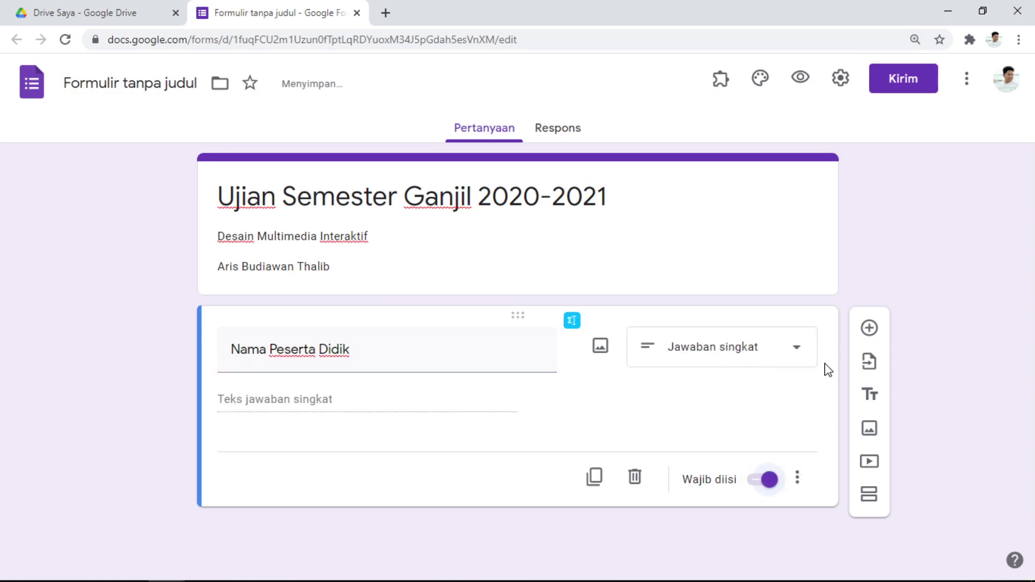
Duplicate the "Nama Peserta Didik" question, retitle the copy "Kelas" and change its type to Drop-down
left_click(595, 477)
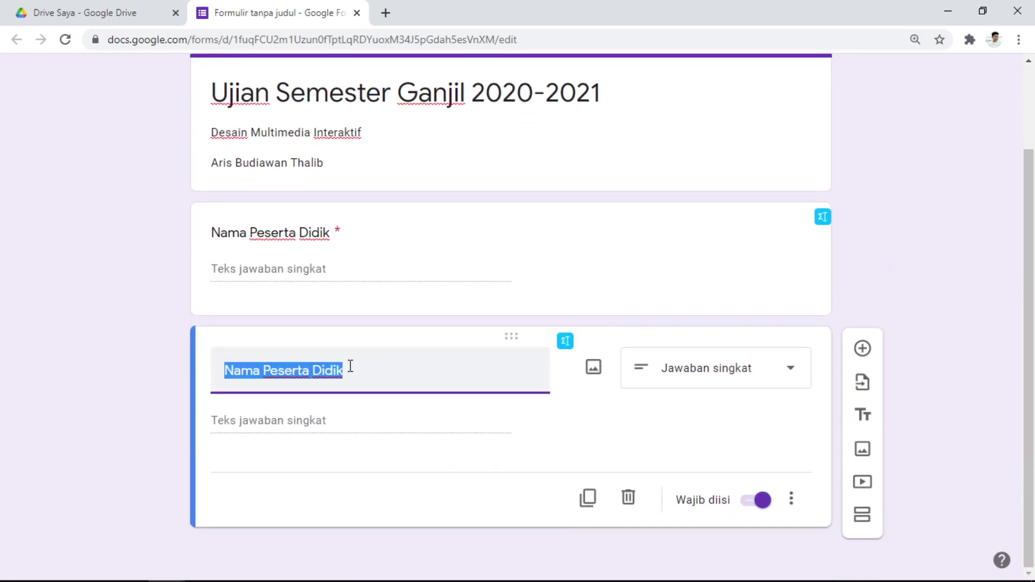
type("KE")
key("BackSpace")
type("Ke")
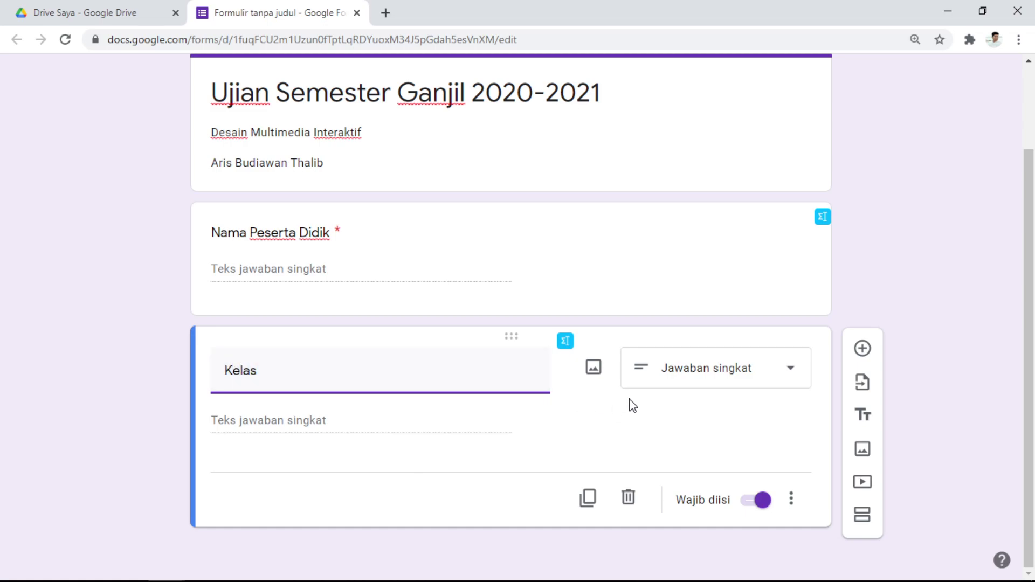
left_click(703, 374)
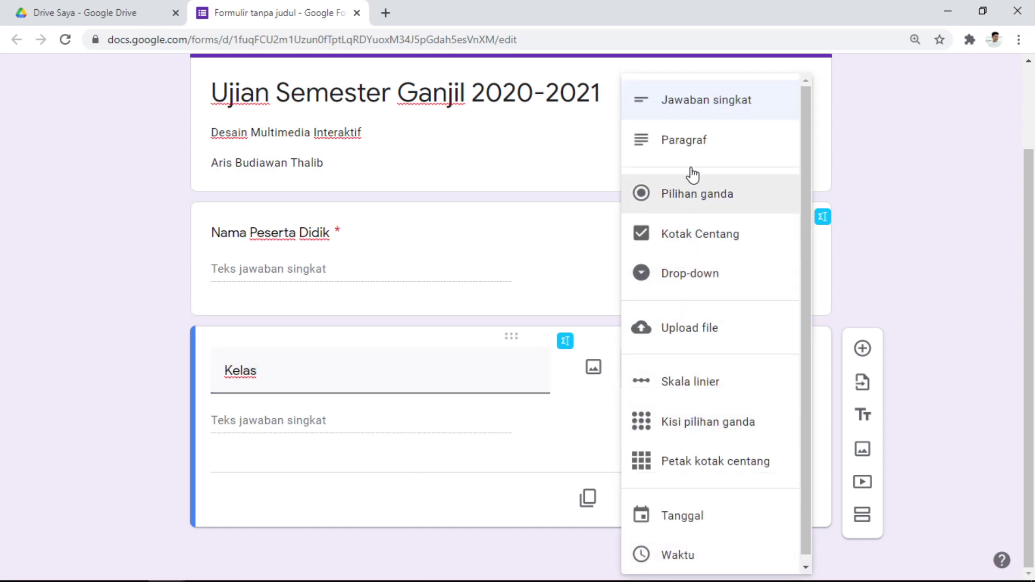
left_click(696, 275)
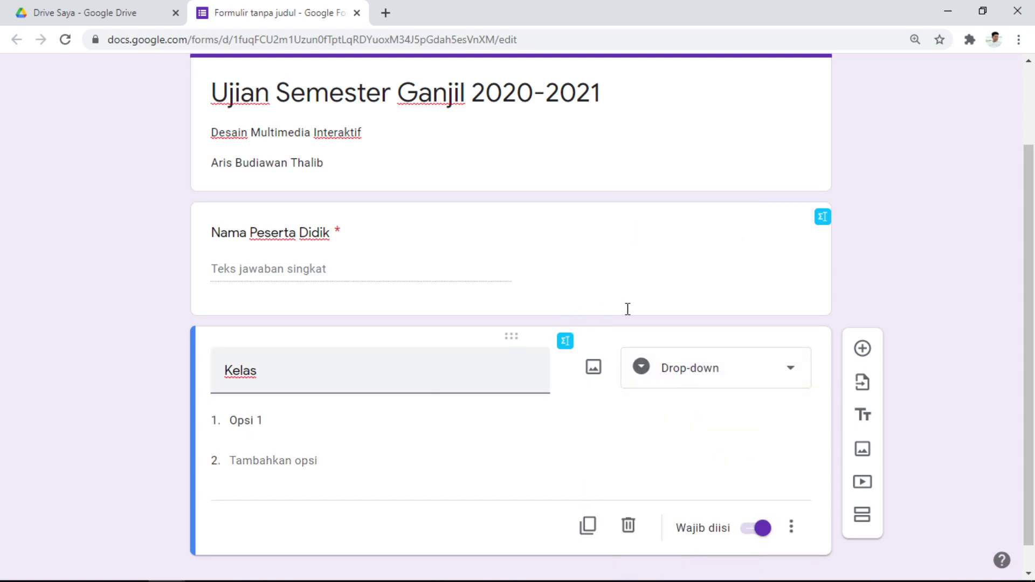
Fill in the Kelas drop-down's options as "XII Multimedia 1" and "XII Multimedia 2"
left_click(296, 420)
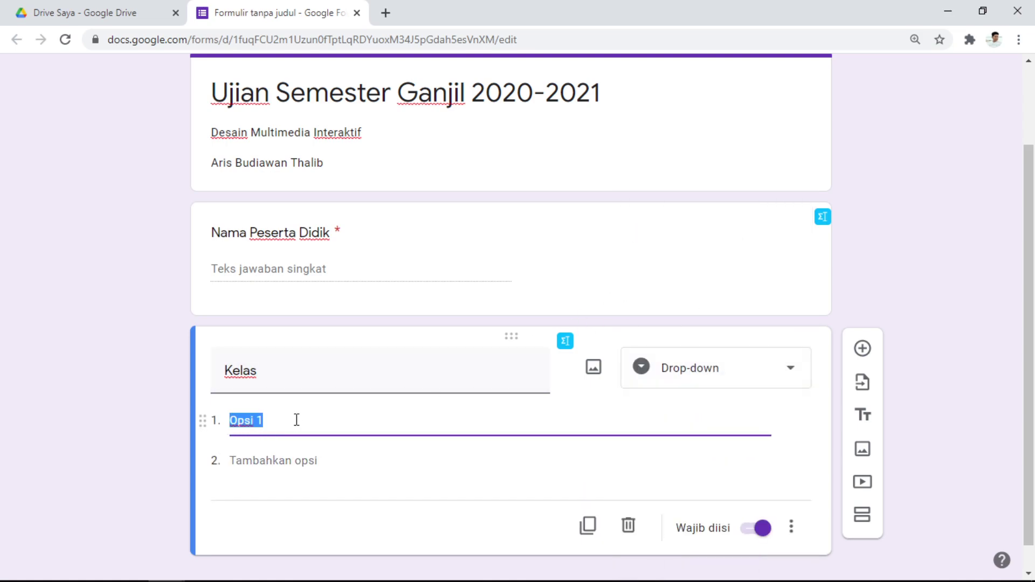
type("XII Multimedia")
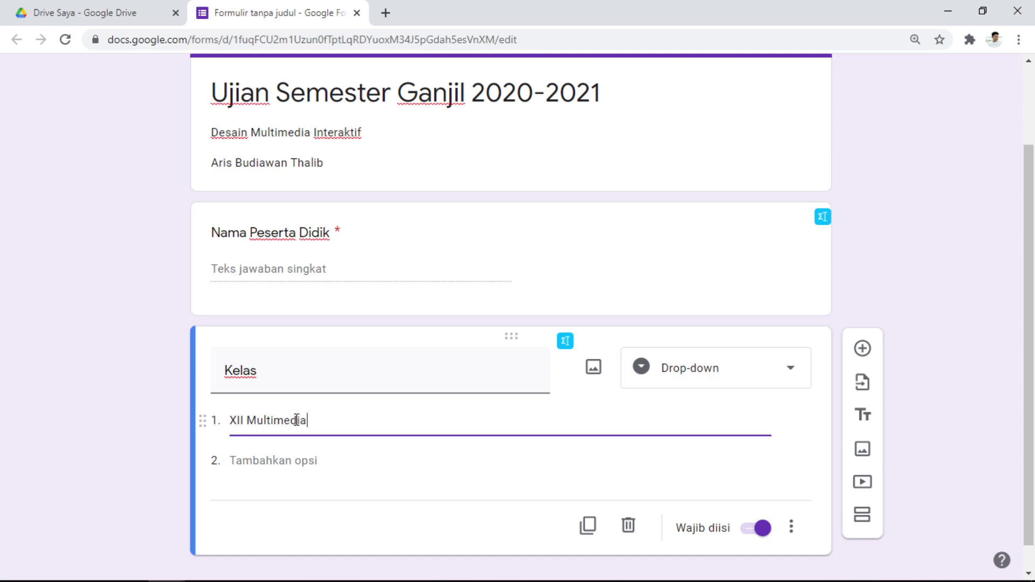
type(" 1")
left_click(270, 462)
type("XI")
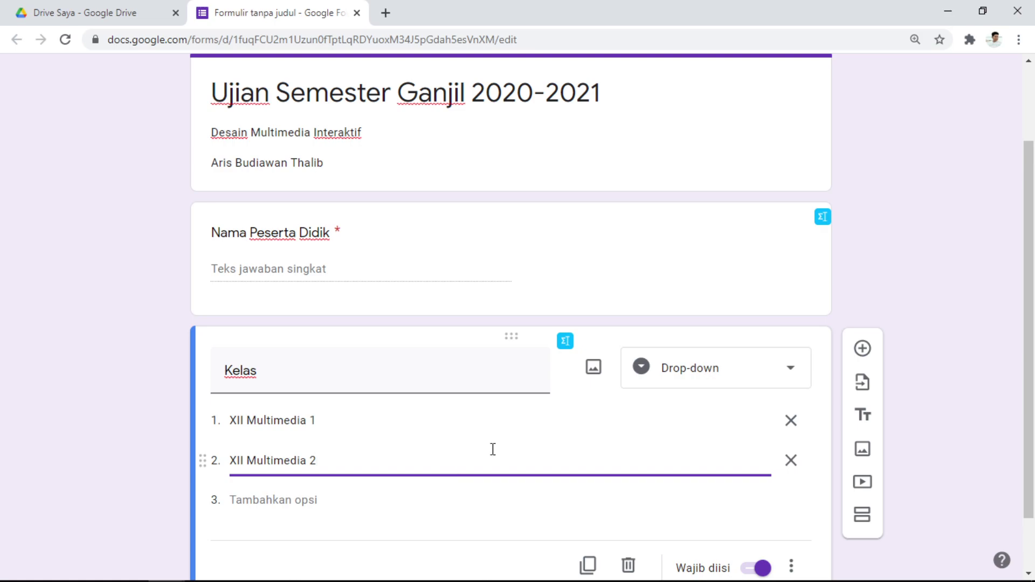
left_click(952, 273)
Customize the form theme with the graduation-caps picture from the header image gallery
scroll(288, 219, "up", 2)
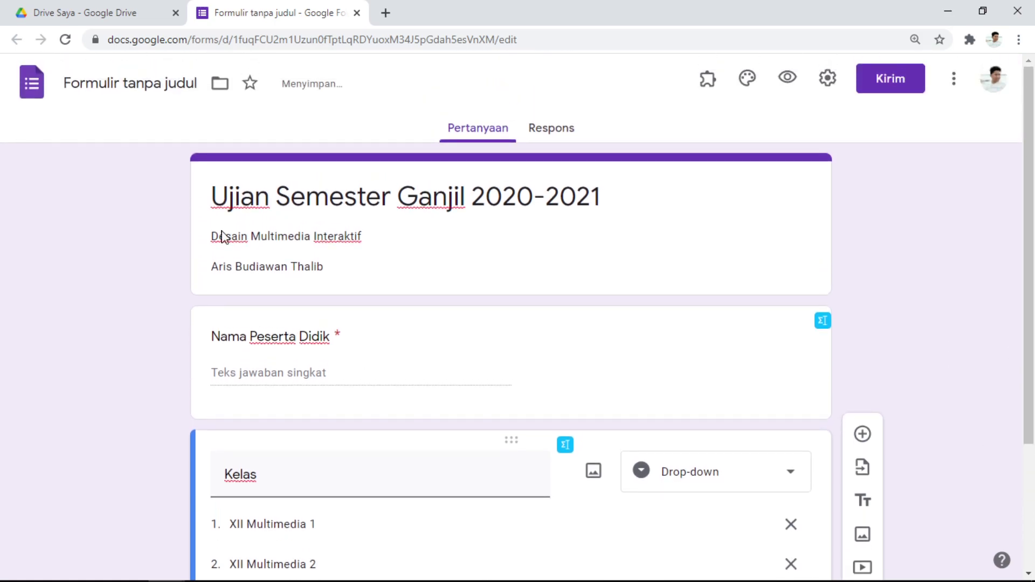
left_click(747, 78)
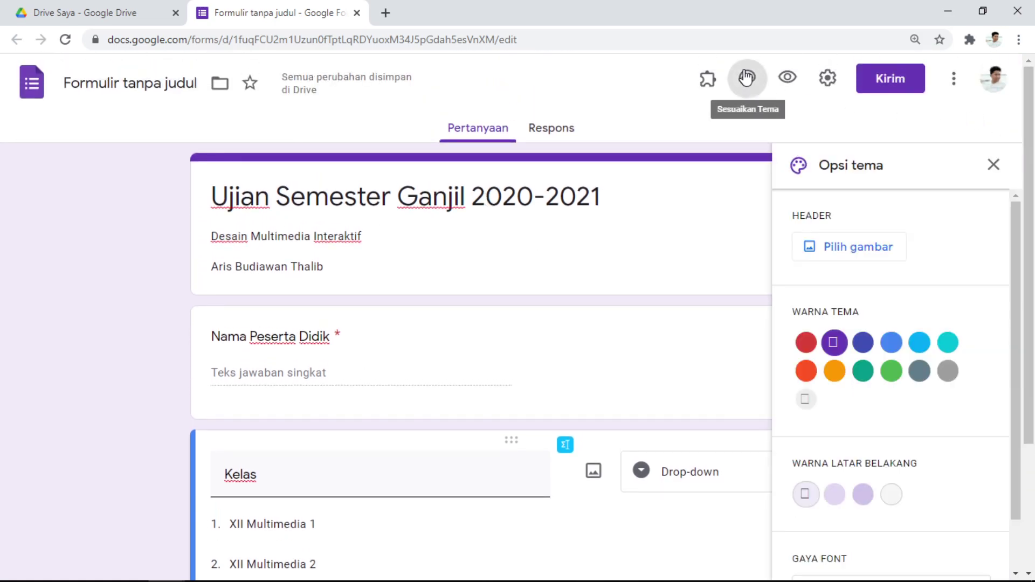
left_click(833, 245)
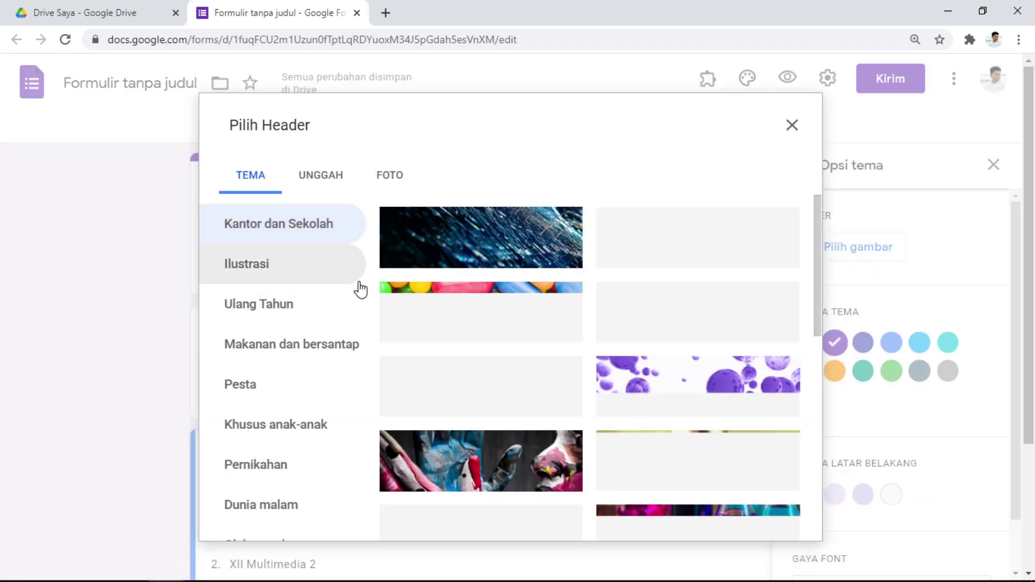
left_click(254, 272)
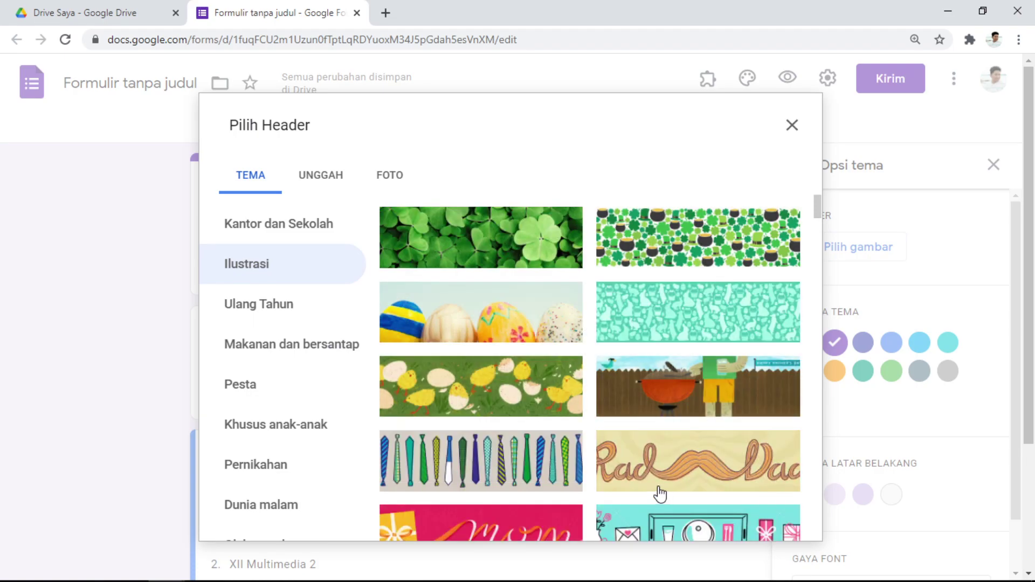
scroll(596, 443, "down", 3)
double_click(709, 473)
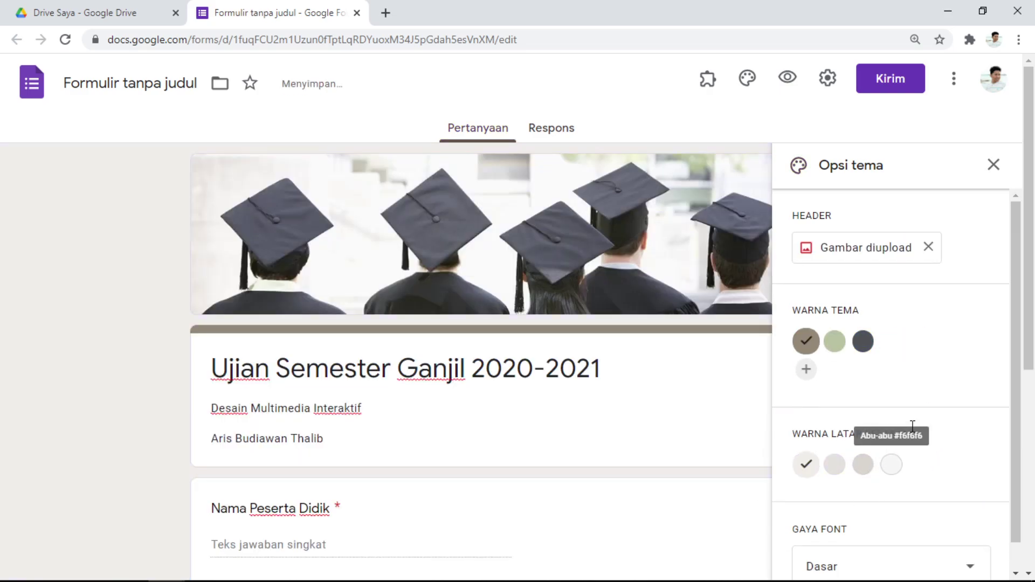
Name the form file "Ujian Semester Ganjil 2020-2021" to match its title and close the theme options
left_click(97, 89)
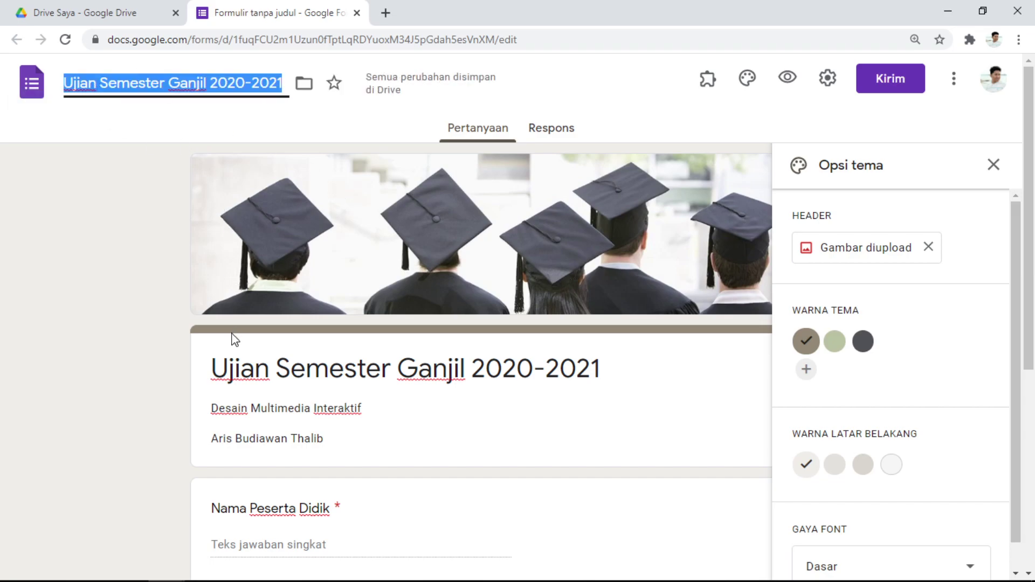
scroll(324, 372, "down", 6)
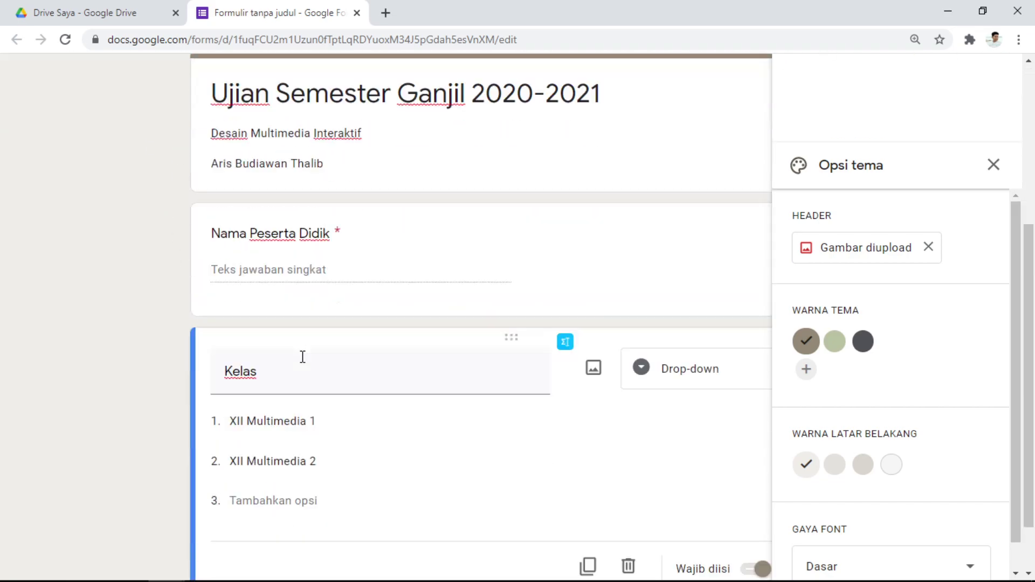
left_click(991, 167)
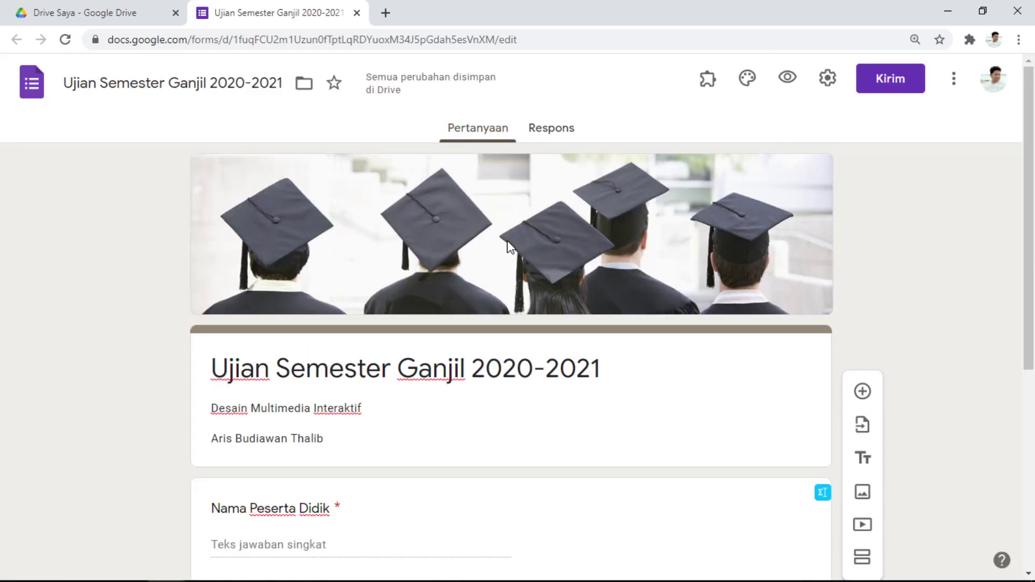
Add a new section after the Kelas question, keeping that question required
scroll(507, 249, "down", 6)
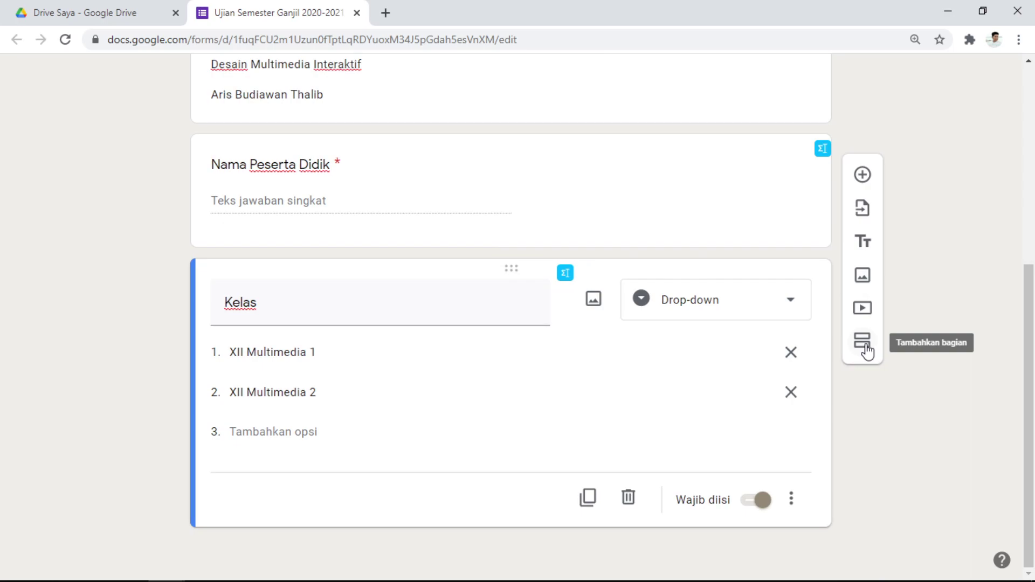
left_click(867, 352)
left_click(546, 369)
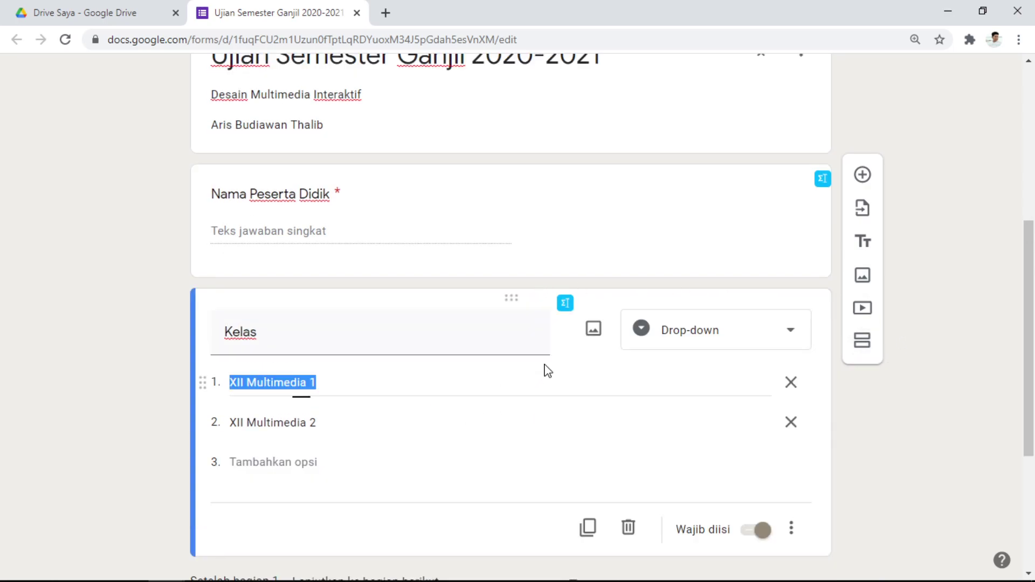
left_click(758, 536)
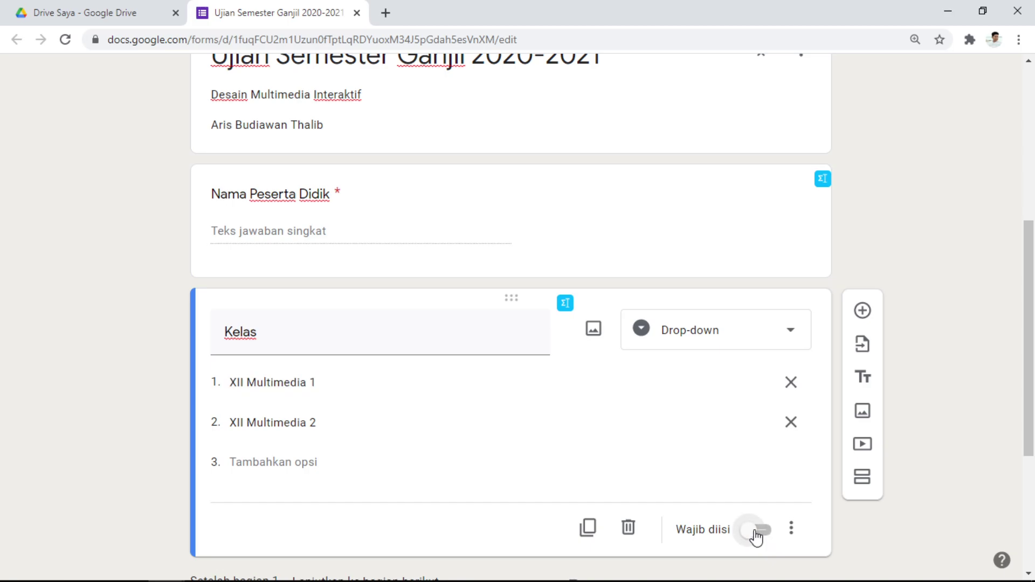
scroll(918, 291, "down", 5)
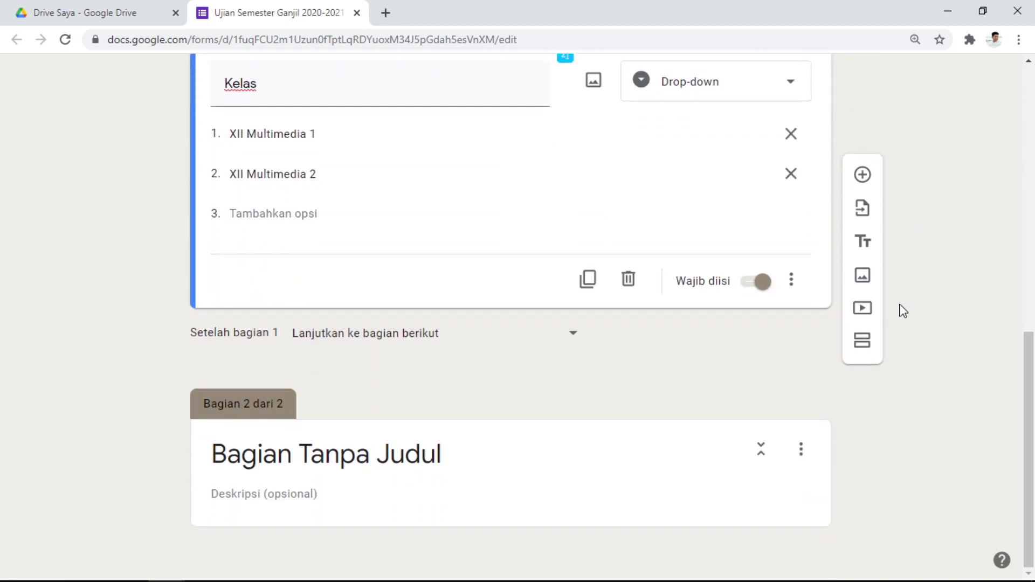
Title the new section "Soal Ujian Semester"
left_click(477, 441)
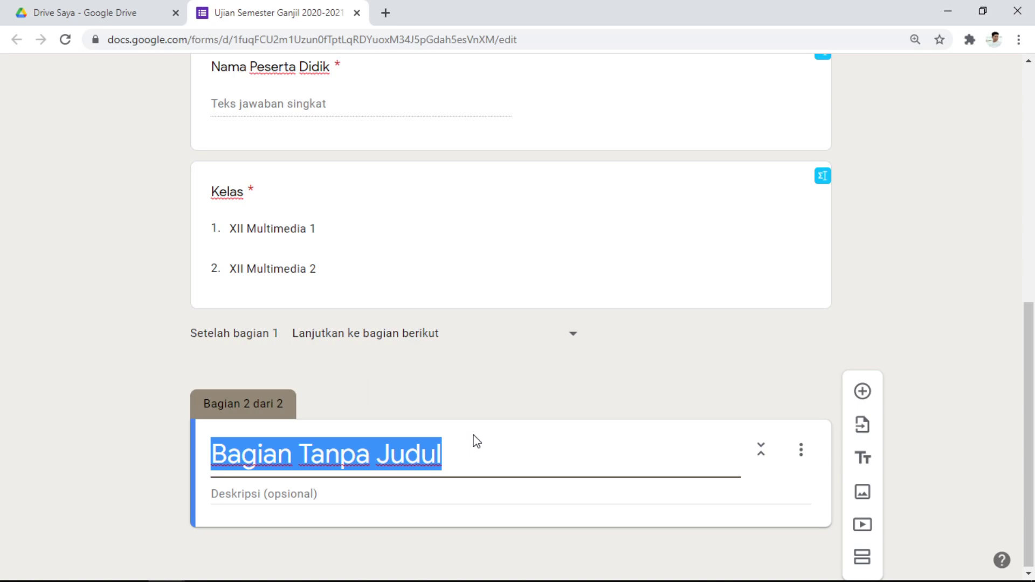
type("SOal")
key("BackSpace")
key("BackSpace")
key("BackSpace")
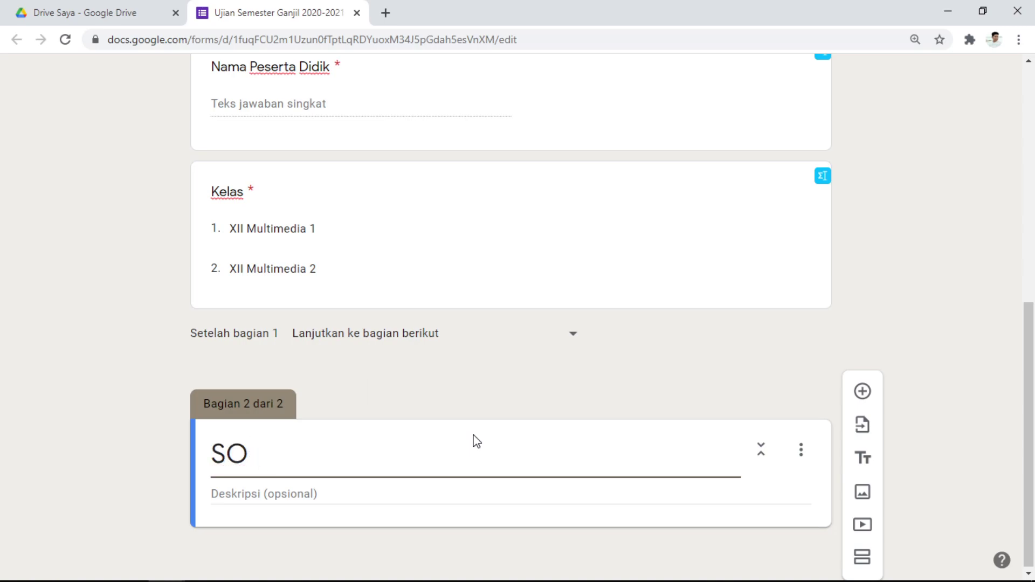
type("oal Ujian S")
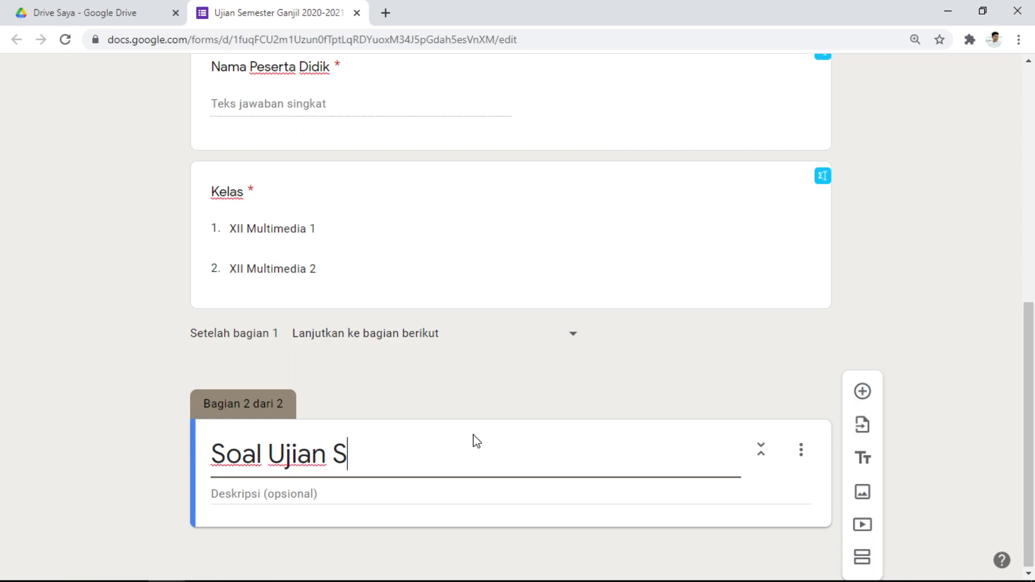
type("emester")
Enter "Jawablah dengan teliti" as the section's description and add an empty question to the section
left_click(310, 496)
type("Jawablah dengan teliti")
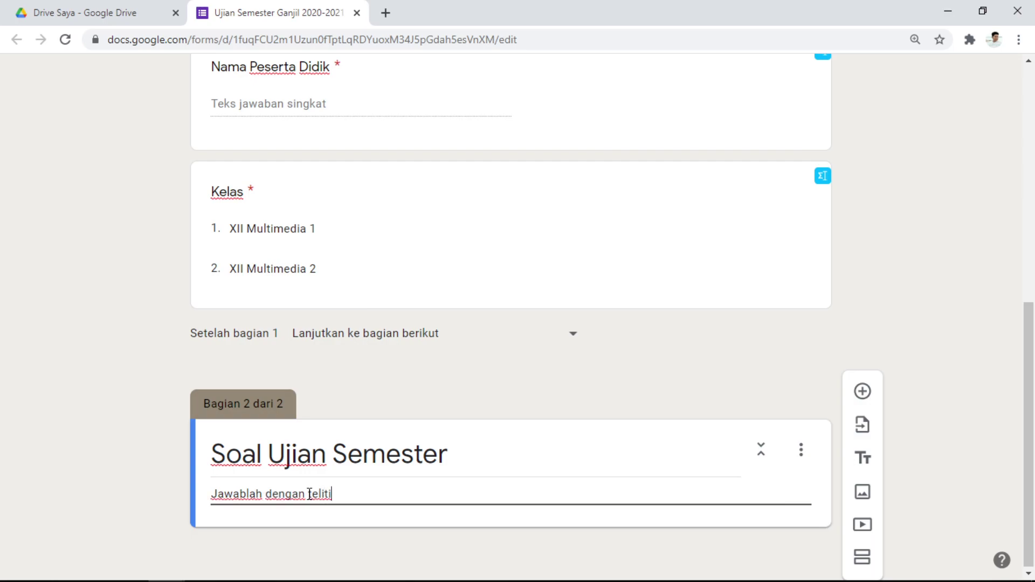
left_click(874, 394)
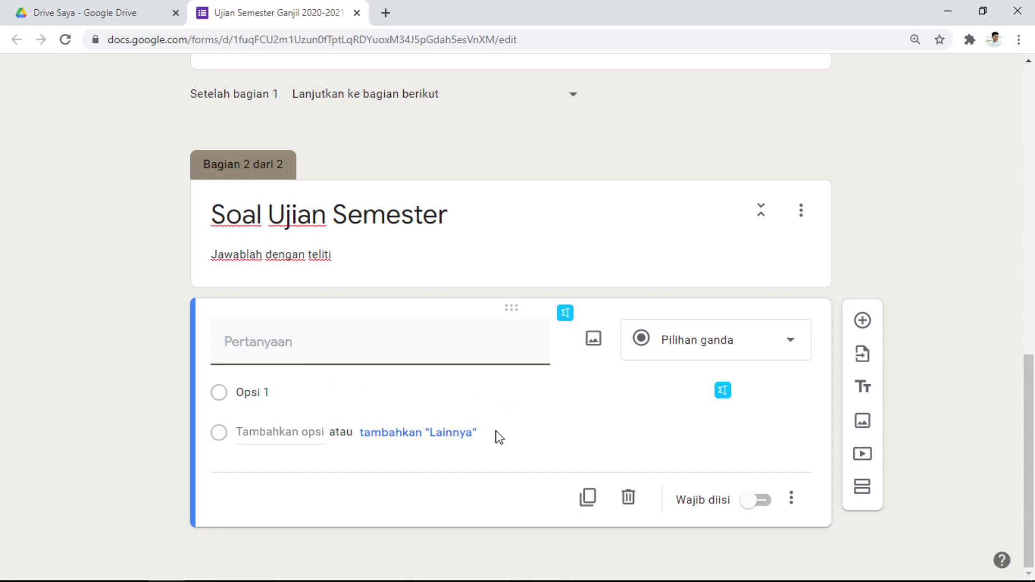
Switch to the TEMPLATE KOREKSI GOOGLE FORM PER KD workbook in Excel and examine the first student's answers and the answer key row
key("alt+Tab")
key("alt+Tab")
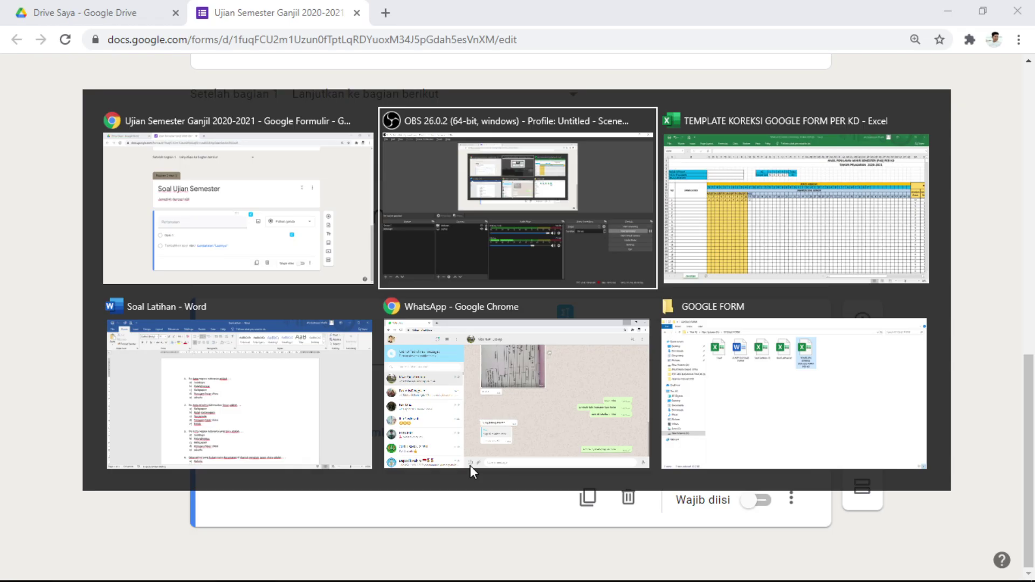
left_click(177, 258)
left_click_drag(179, 256, 349, 260)
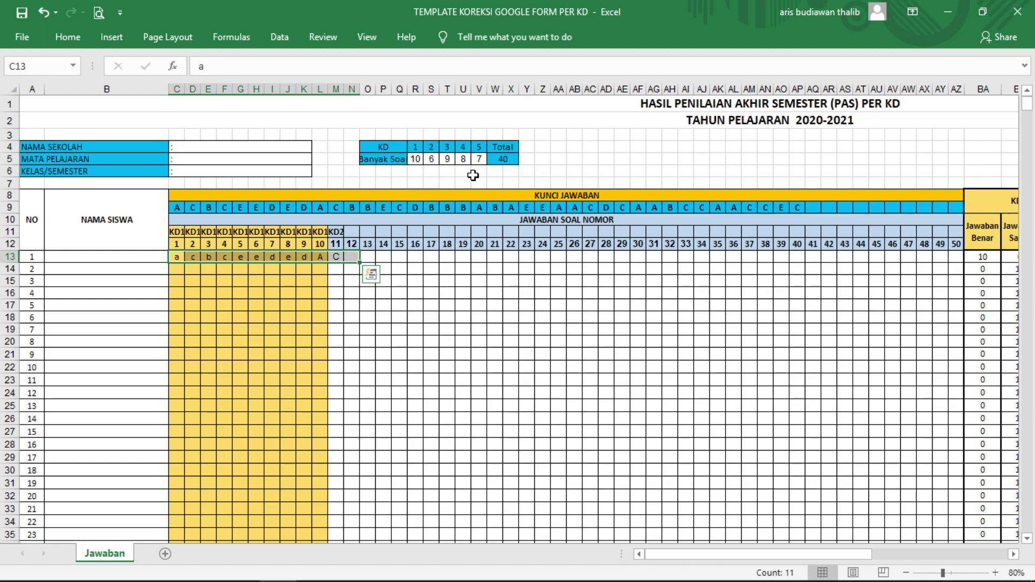
left_click_drag(688, 559, 655, 537)
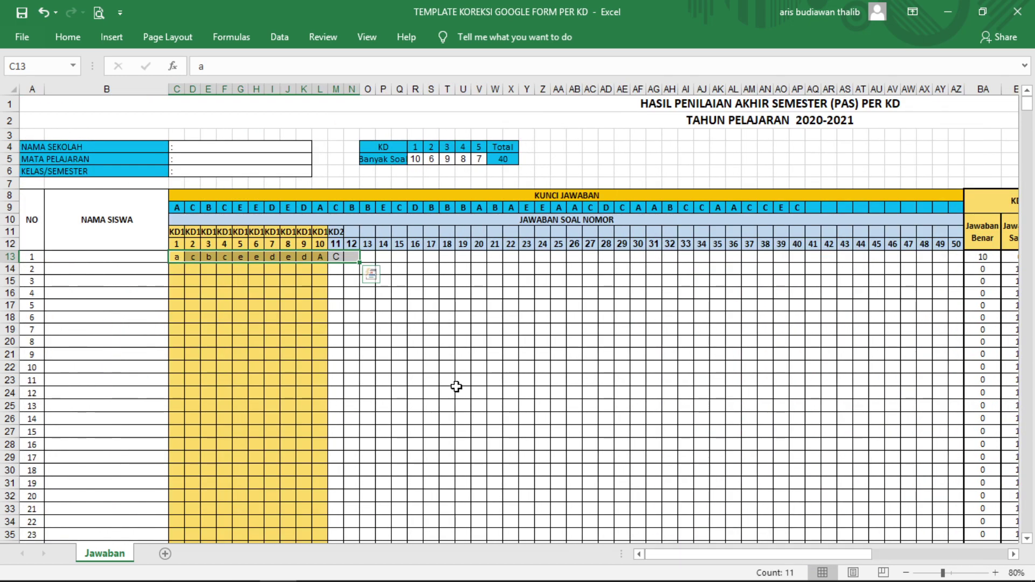
left_click(397, 328)
left_click(173, 209)
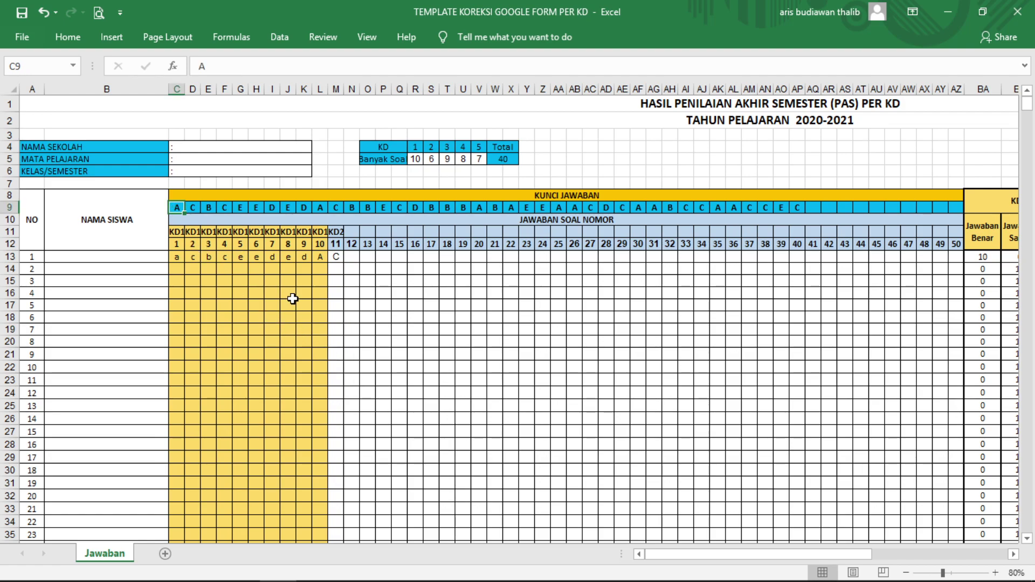
Set the answer key for questions 2 to 10 (D9:L9) to A
left_click(192, 208)
type("a")
left_click(209, 211)
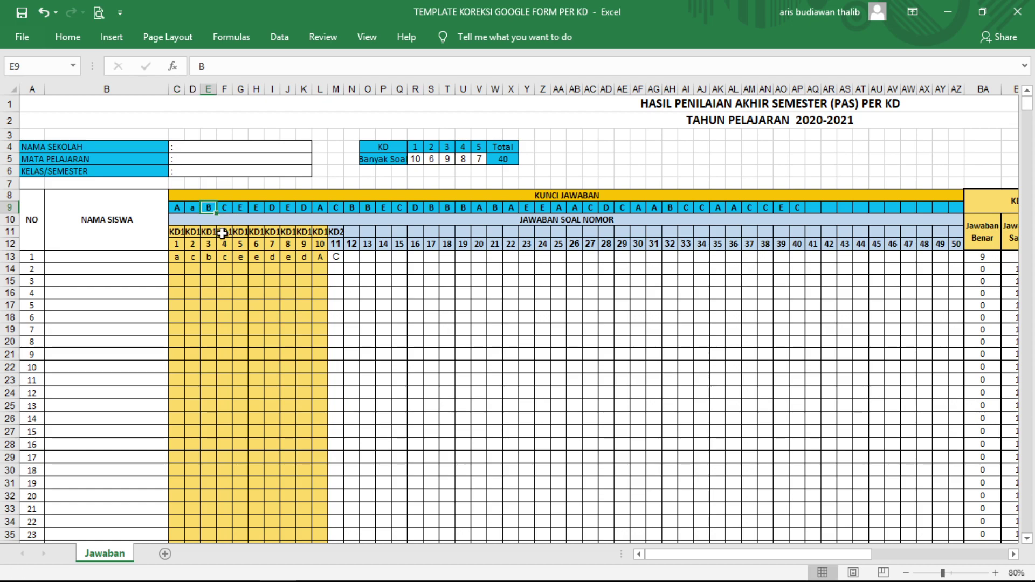
left_click(196, 207)
type("A")
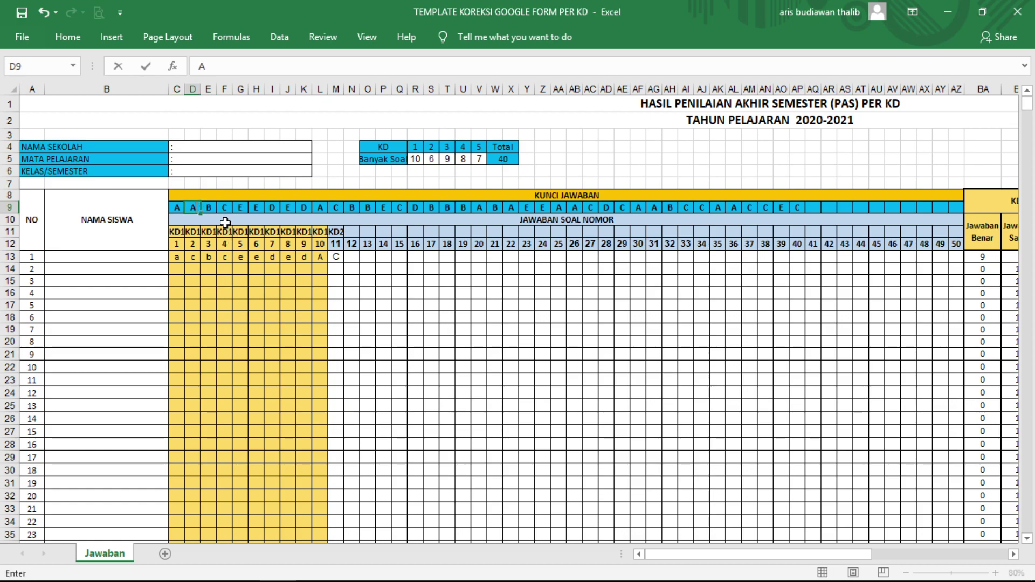
left_click(209, 207)
type("A")
left_click(224, 208)
type("A")
left_click(240, 207)
type("A")
left_click(259, 208)
left_click(274, 209)
type("A")
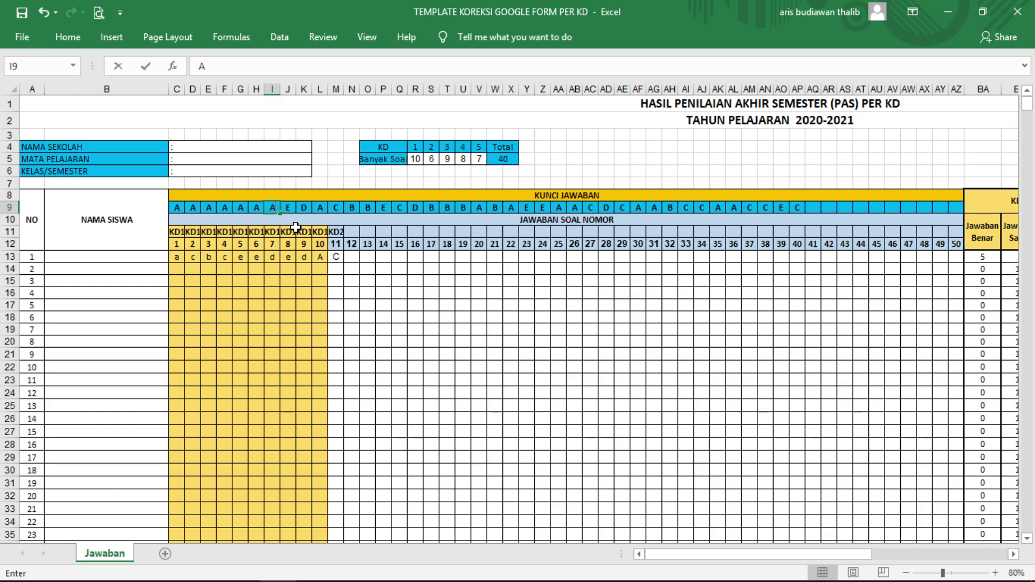
left_click(288, 208)
type("A")
left_click_drag(302, 215, 307, 210)
left_click(309, 209)
type("A")
left_click(321, 208)
type("A")
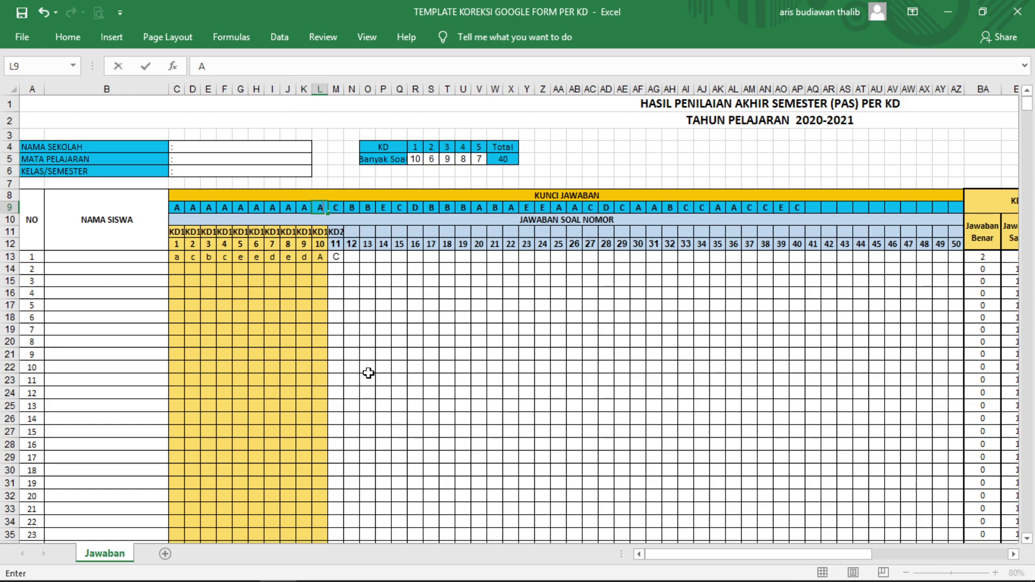
left_click_drag(369, 373, 369, 380)
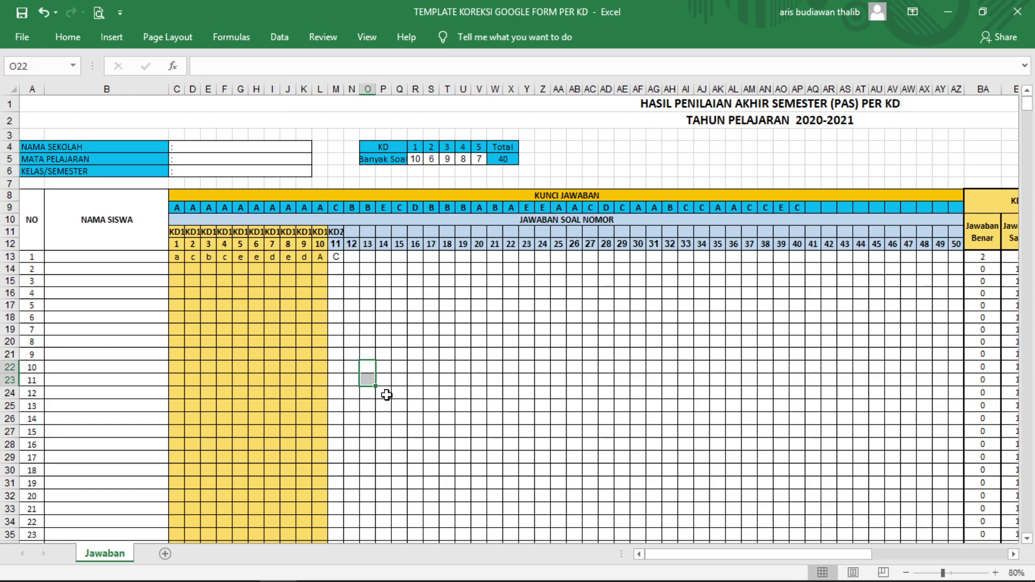
Switch to the Soal Latihan document in Word and remove the number from the first question, keeping its indent
left_click(946, 11)
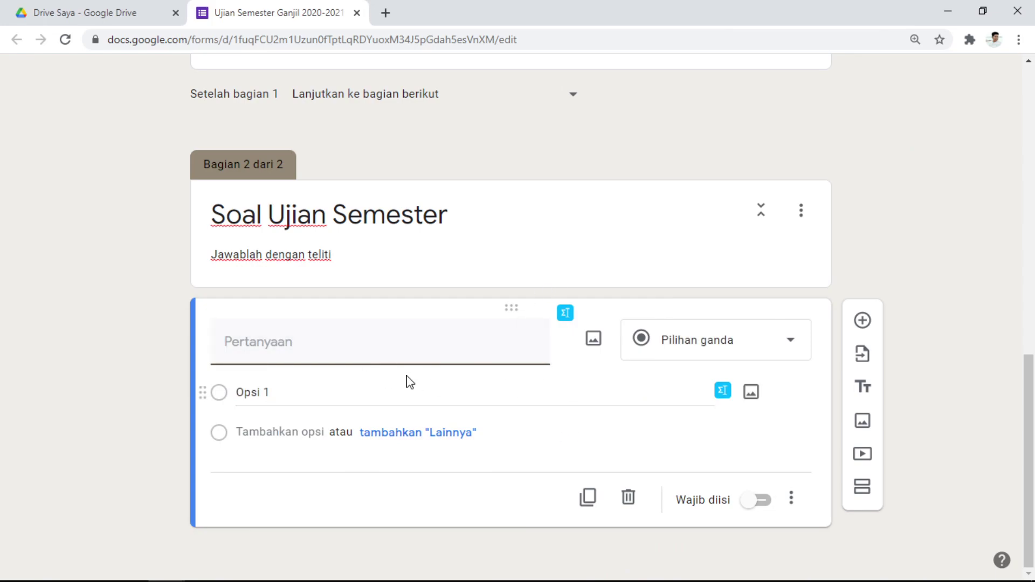
mouse_move(378, 579)
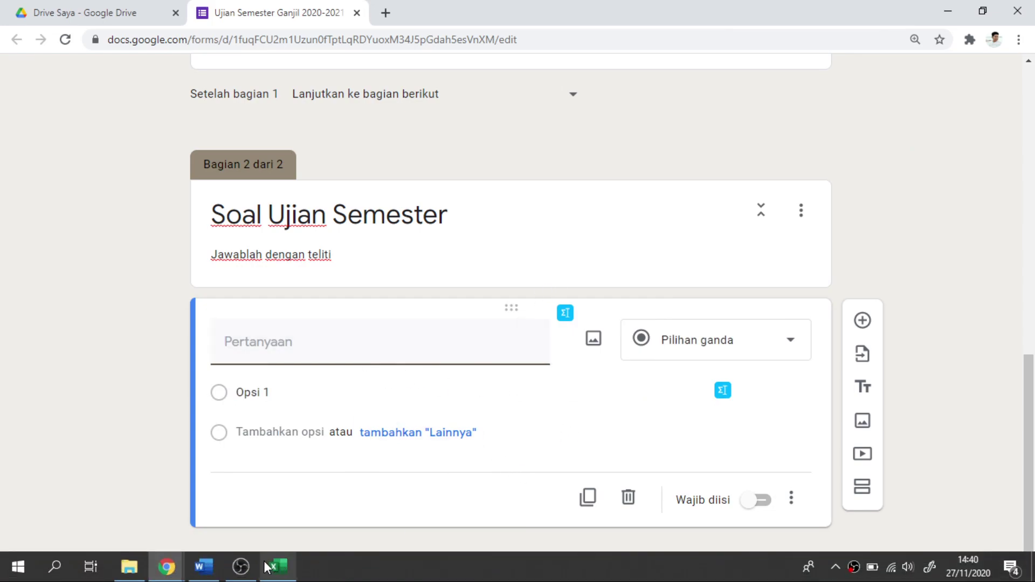
left_click(213, 575)
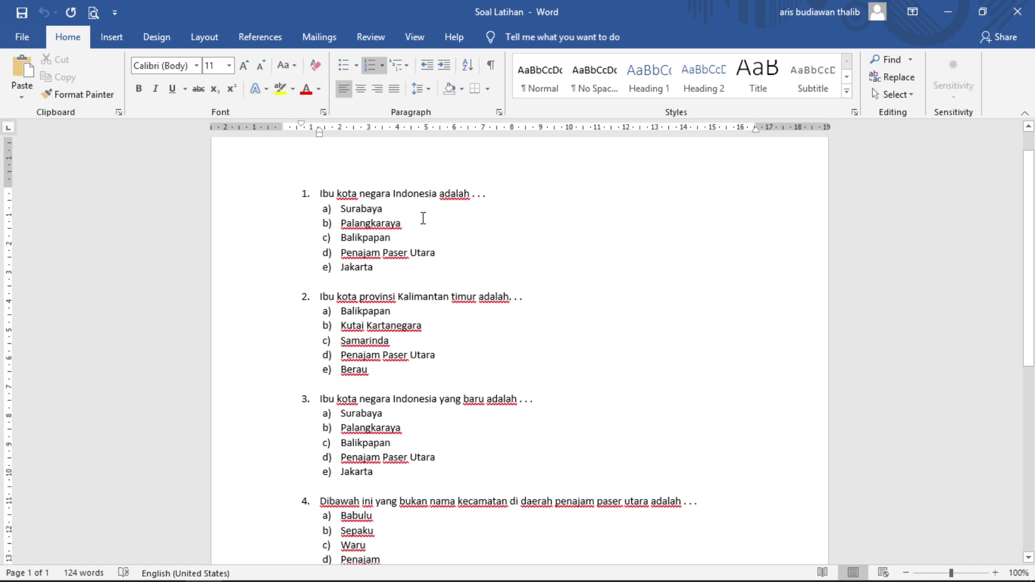
key("BackSpace")
key("BackSpace")
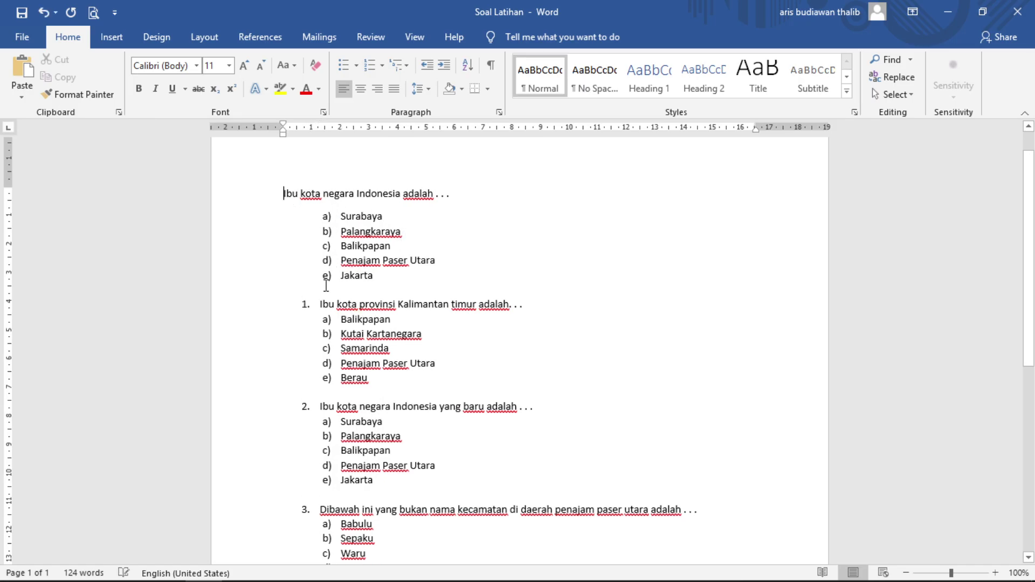
key("ctrl+z")
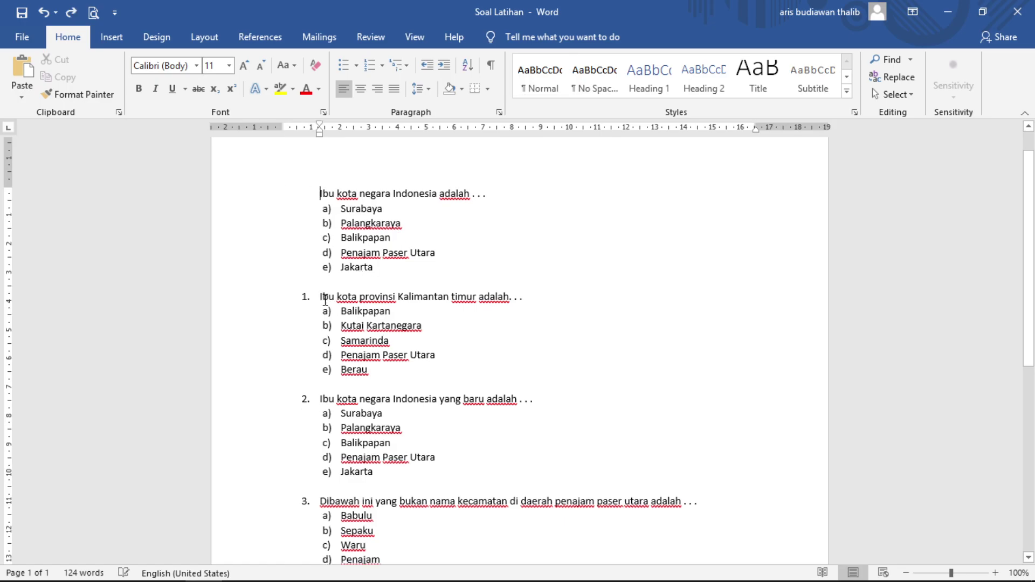
Remove the automatic numbers from the remaining four questions, leaving their lettered options in place
left_click(322, 296)
key("BackSpace")
left_click(319, 402)
key("BackSpace")
scroll(326, 409, "down", 3)
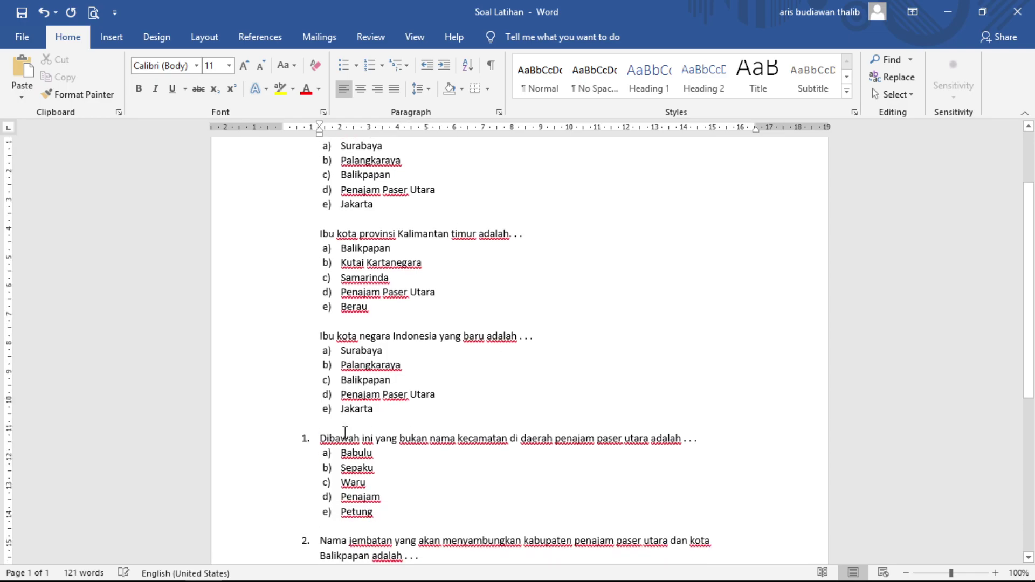
left_click(321, 429)
key("BackSpace")
scroll(331, 444, "down", 3)
left_click(320, 459)
key("BackSpace")
Launch Snipping Tool and capture the first question, "Ibu kota negara Indonesia adalah", together with its five answer options
scroll(545, 335, "up", 3)
scroll(532, 342, "up", 4)
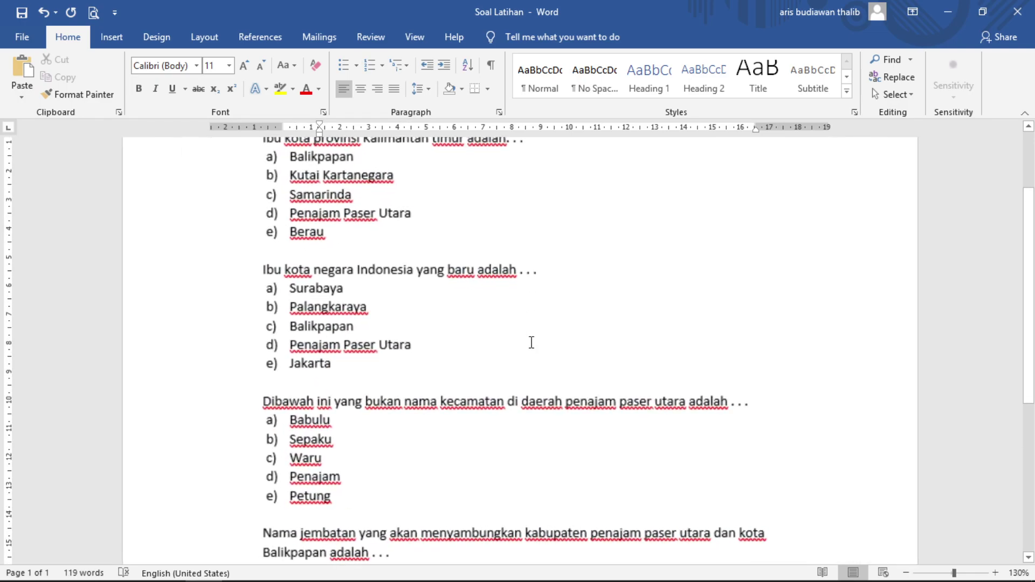
scroll(500, 384, "up", 4)
scroll(501, 384, "down", 2)
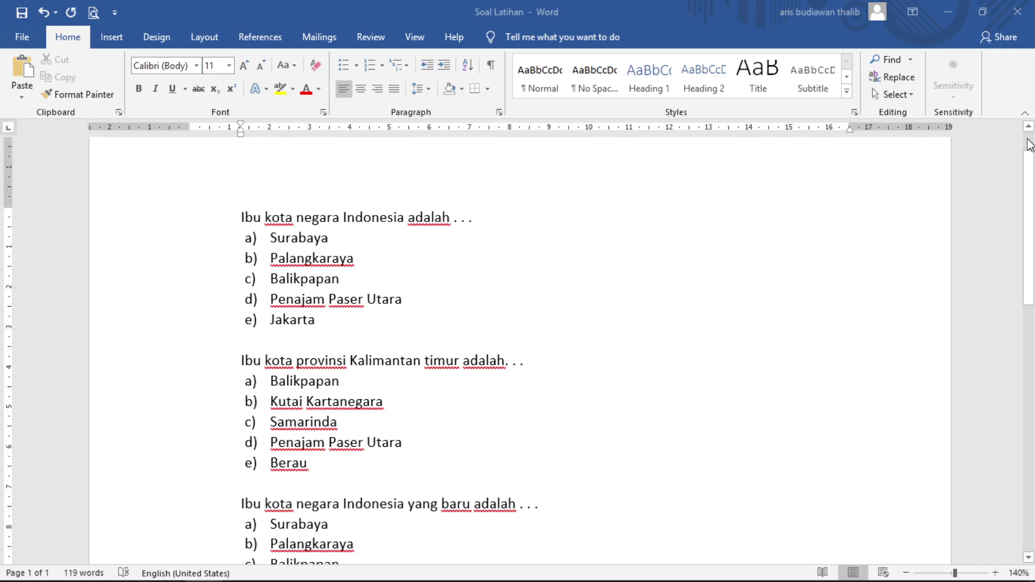
key("super")
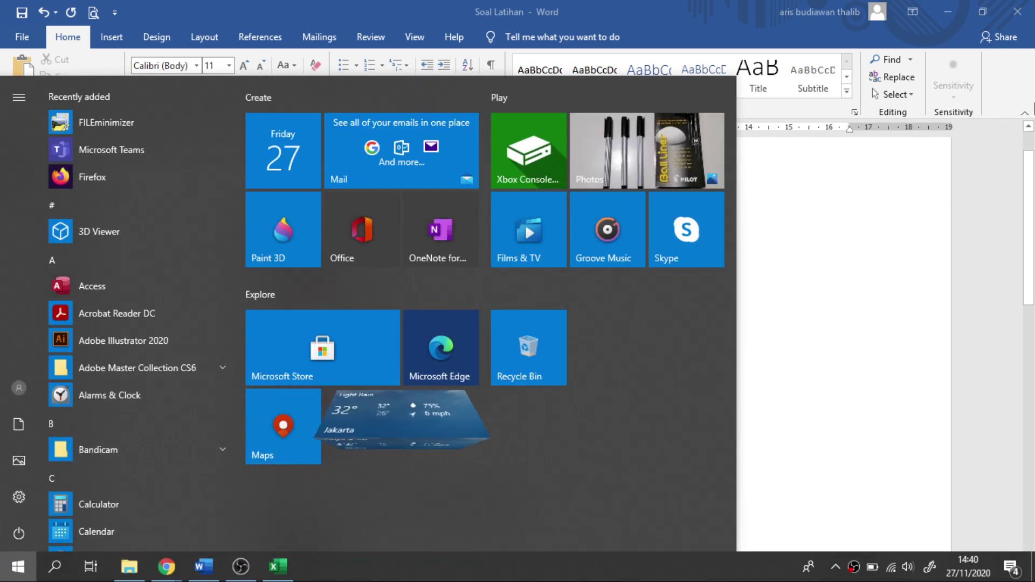
left_click(18, 580)
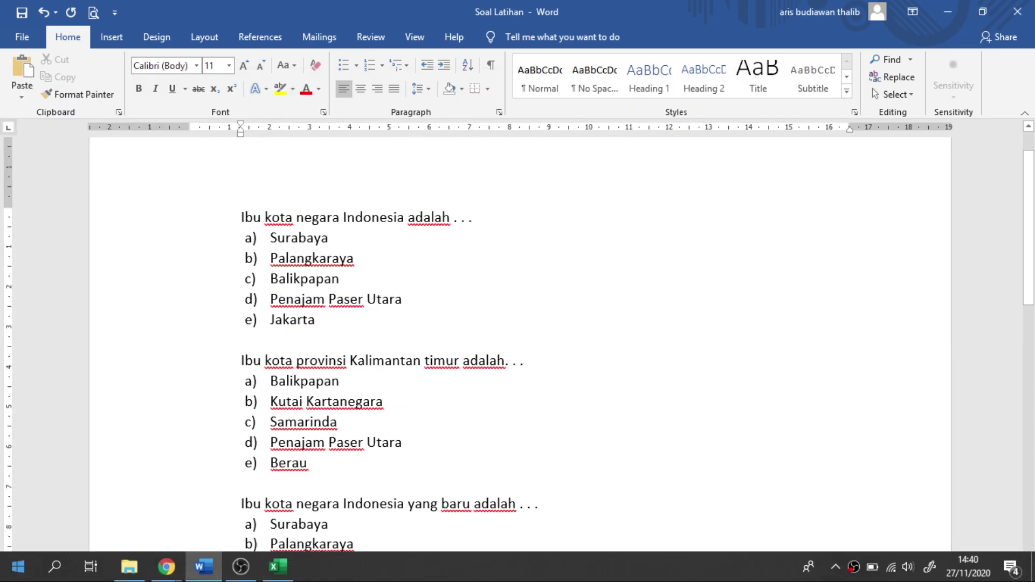
left_click(21, 561)
type("SNIP")
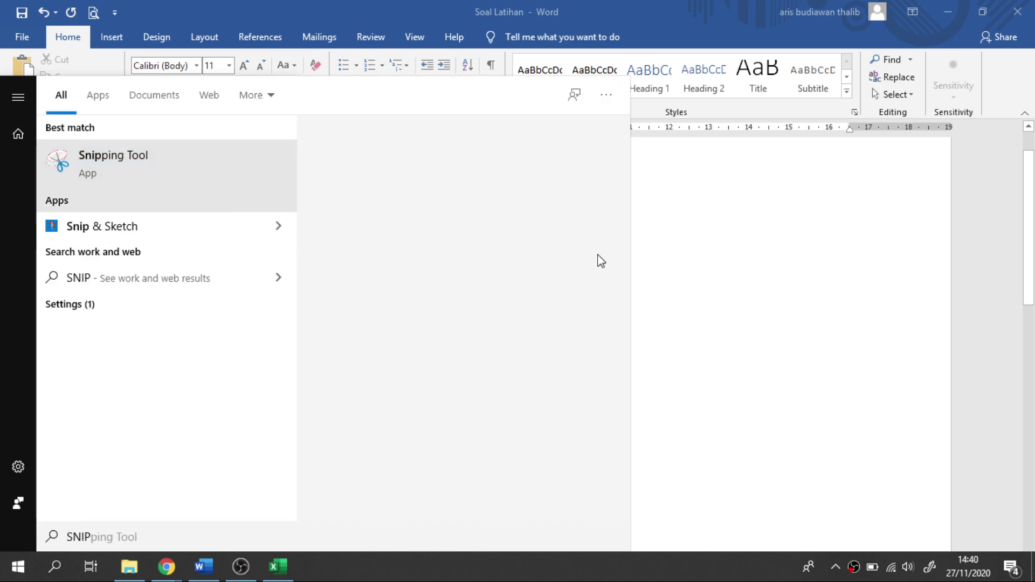
key("Return")
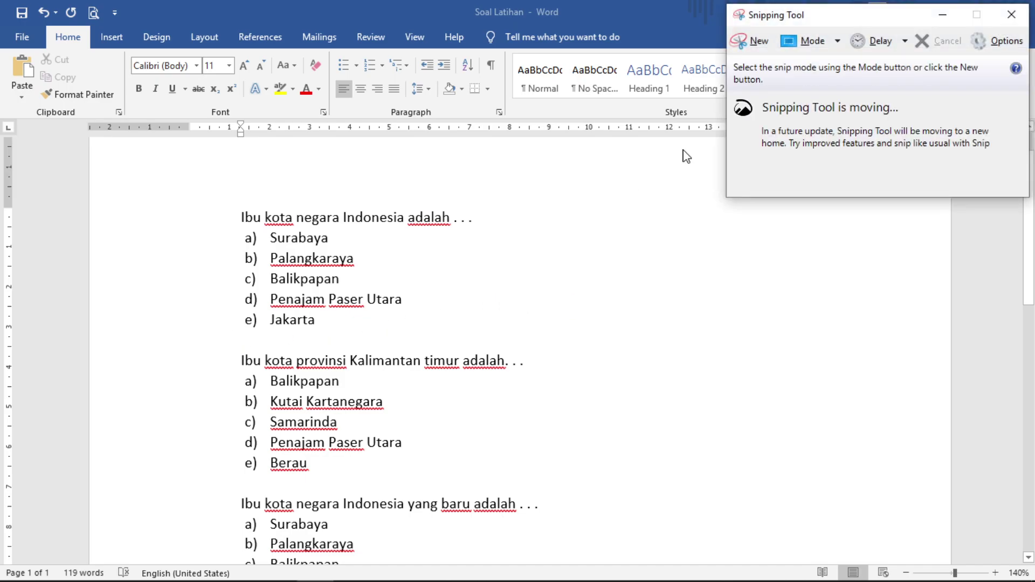
left_click(760, 50)
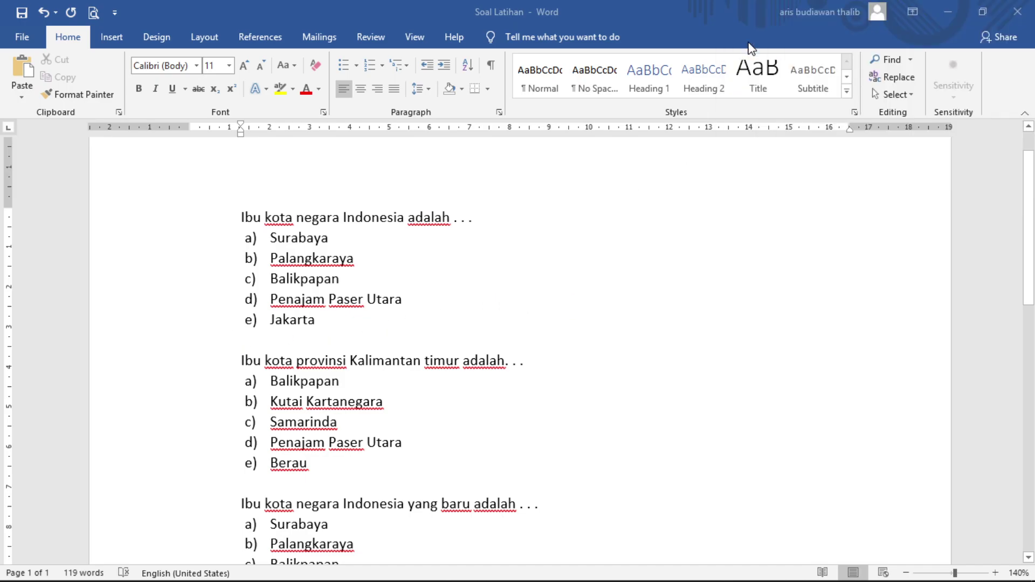
left_click_drag(237, 204, 503, 344)
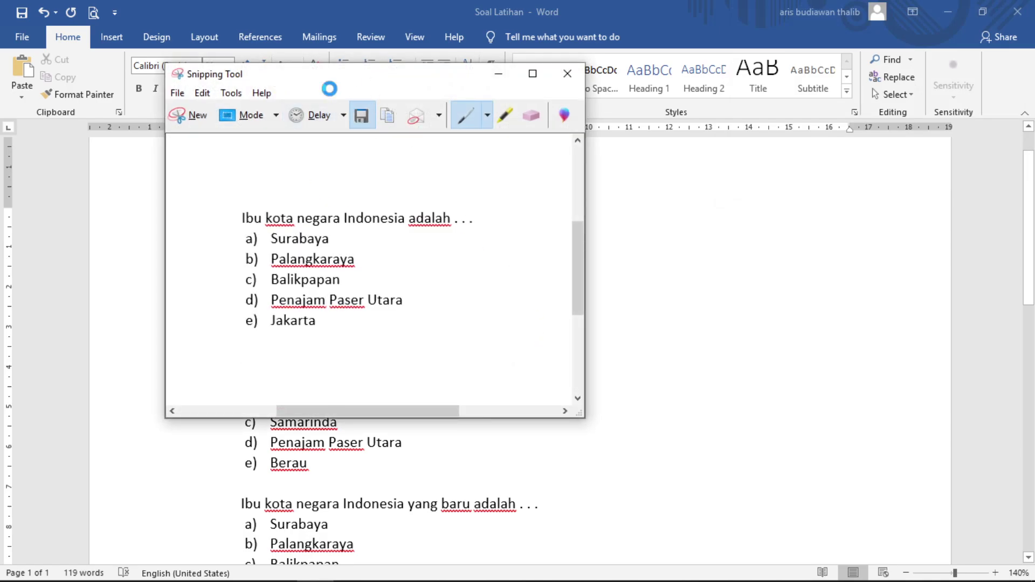
Save the captured first question as the PNG file SOAL 1 in the GOOGLE FORM folder on drive D
left_click(360, 113)
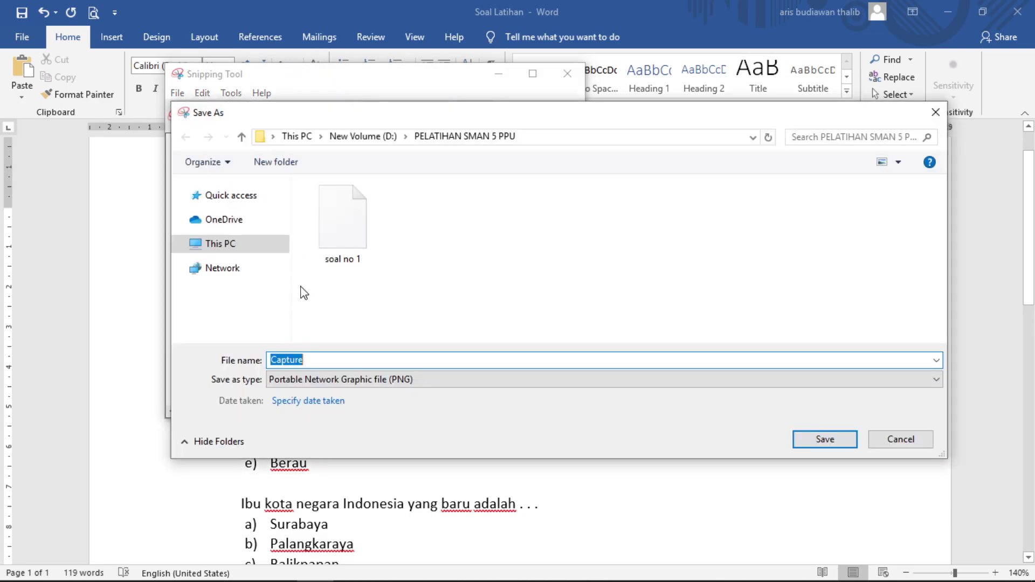
left_click(369, 143)
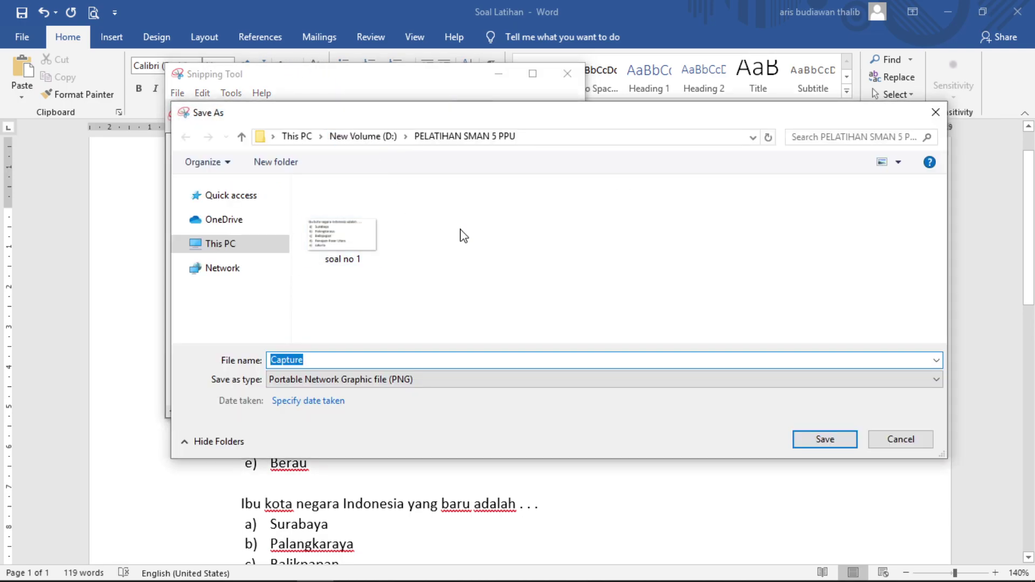
scroll(495, 308, "down", 3)
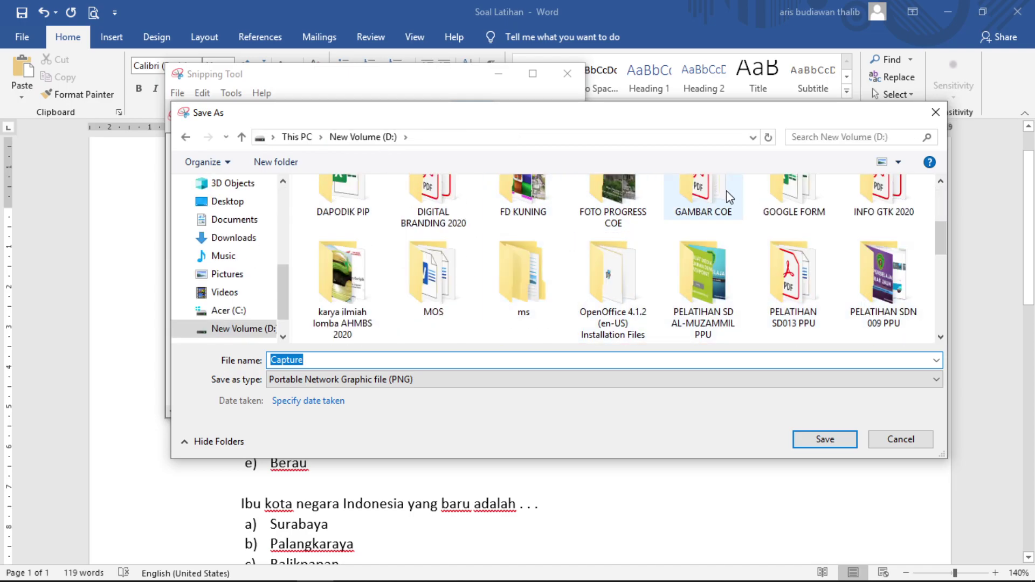
double_click(776, 214)
double_click(457, 360)
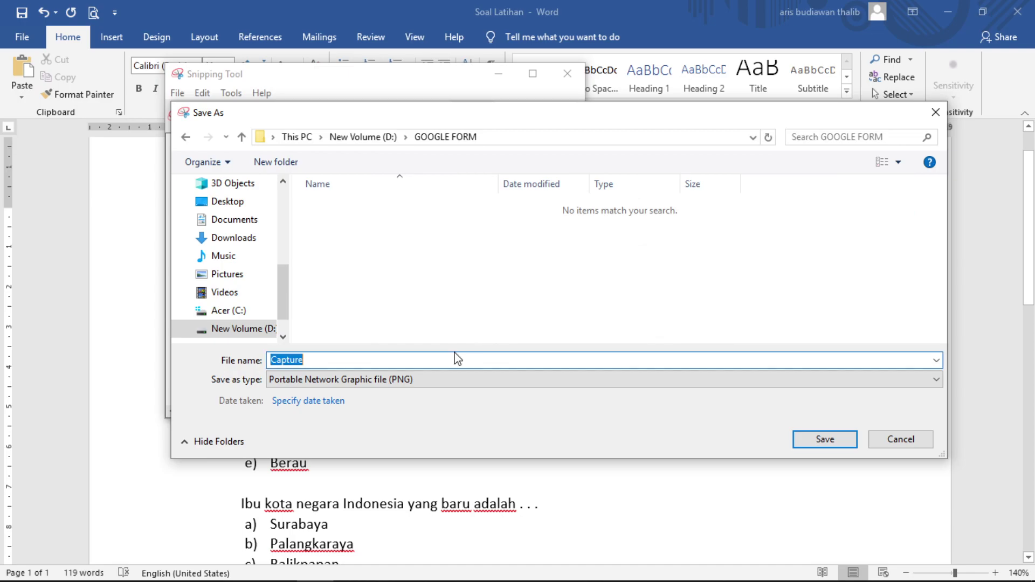
type("SOAL 1")
left_click(813, 444)
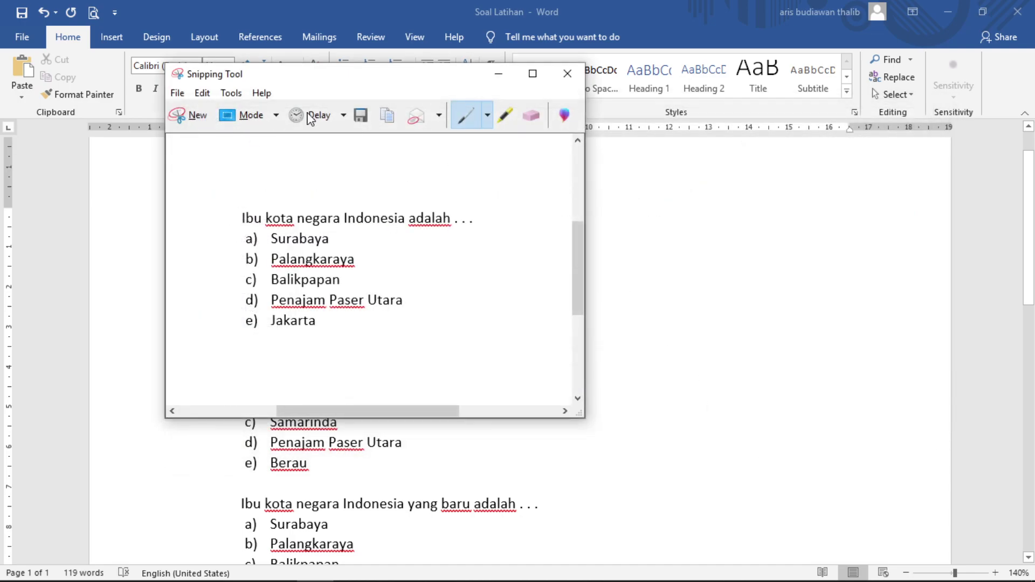
Capture a new snip of the second question, "Ibu kota provinsi Kalimantan timur adalah", with its five answer options
left_click_drag(340, 75, 756, 44)
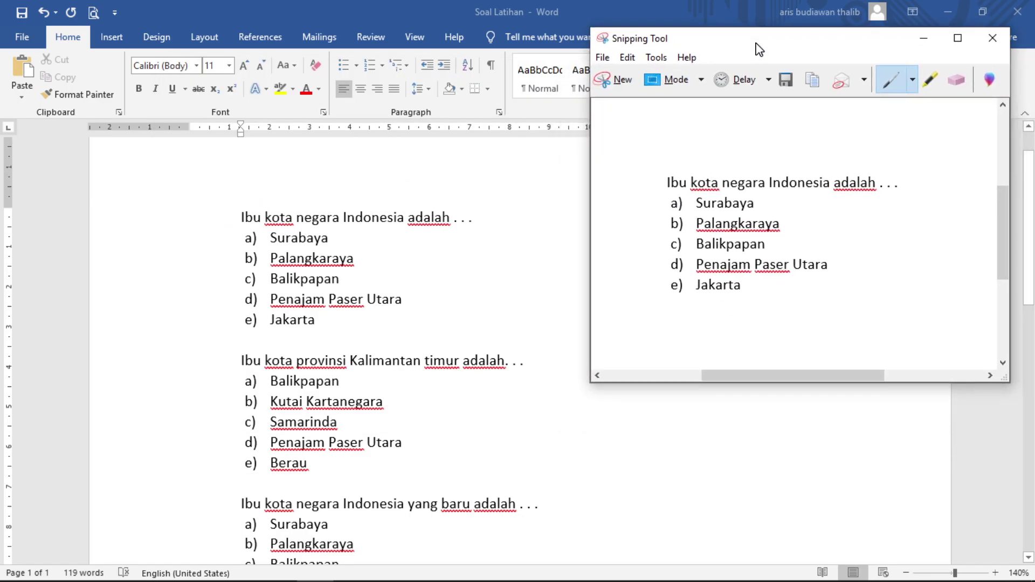
left_click(618, 81)
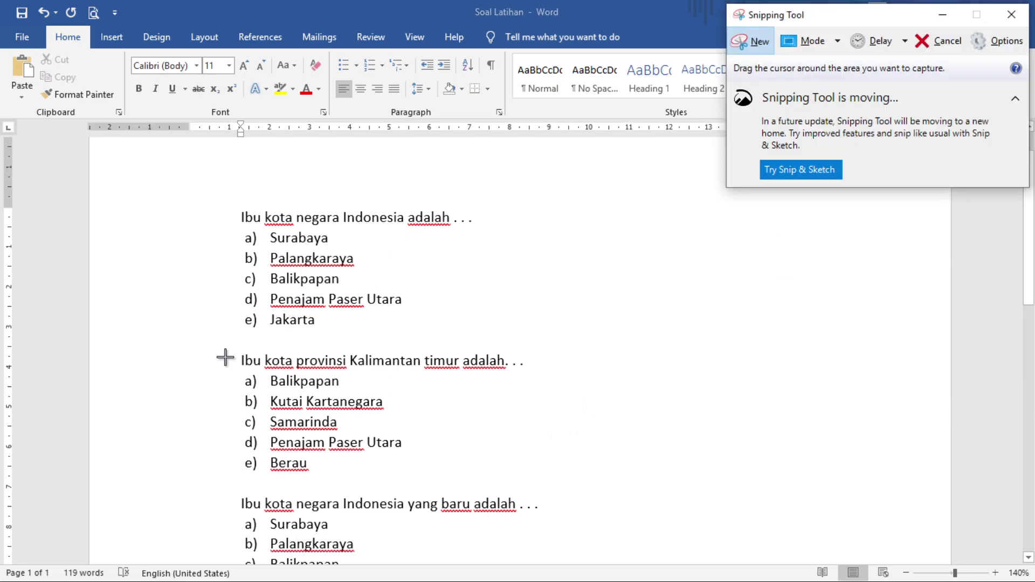
left_click_drag(235, 349, 536, 480)
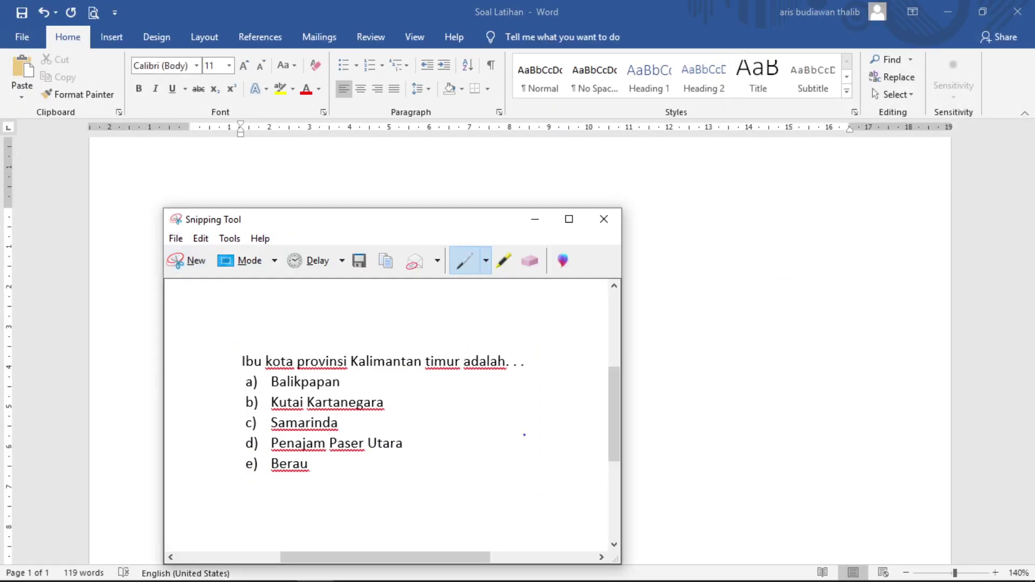
Save the second question's snip as the PNG file SOAL 2 in the GOOGLE FORM folder
left_click(360, 263)
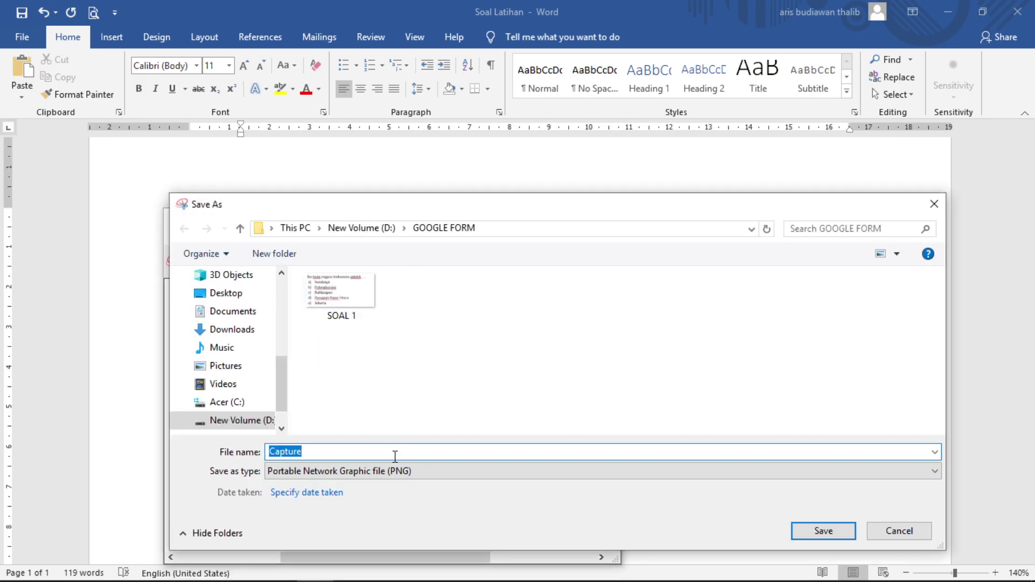
type("sOAL")
key("BackSpace")
key("BackSpace")
key("BackSpace")
key("BackSpace")
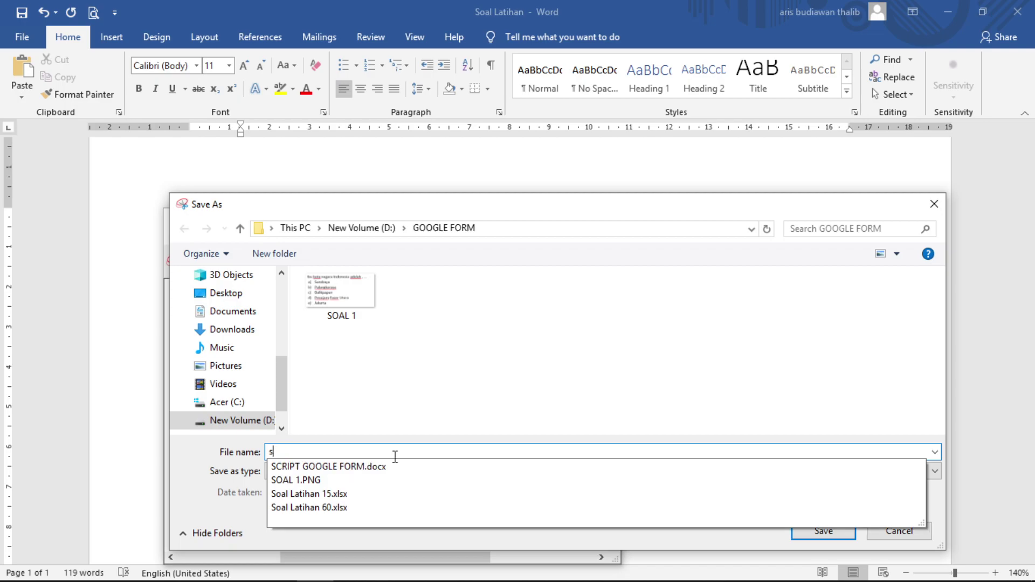
type("soal")
key("BackSpace")
key("BackSpace")
type("SOAL 2")
key("Return")
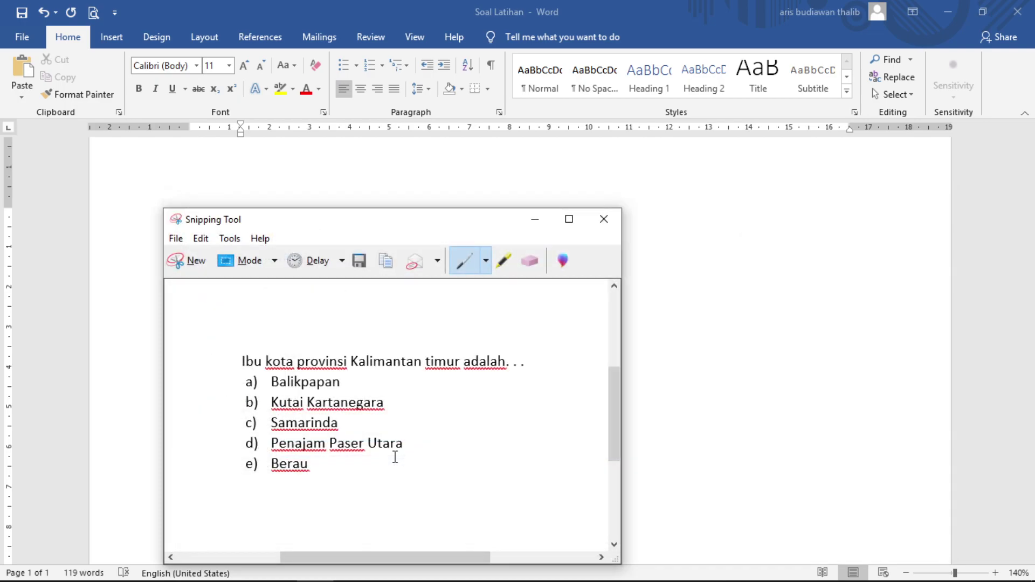
Capture the third question, "Ibu kota negara Indonesia yang baru adalah", with its options and save the snip as SOAL 3
left_click_drag(497, 224, 918, 71)
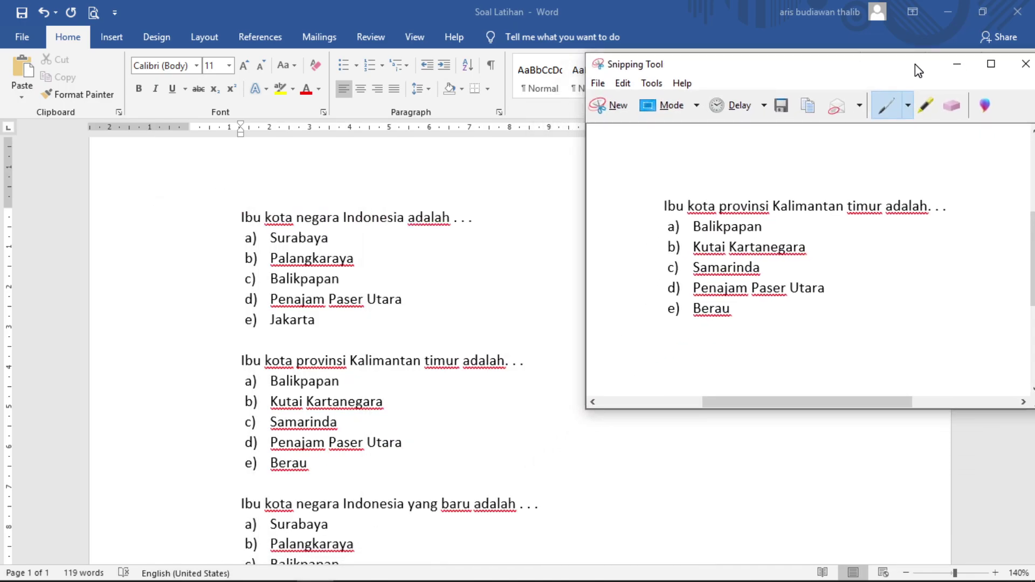
scroll(298, 308, "down", 4)
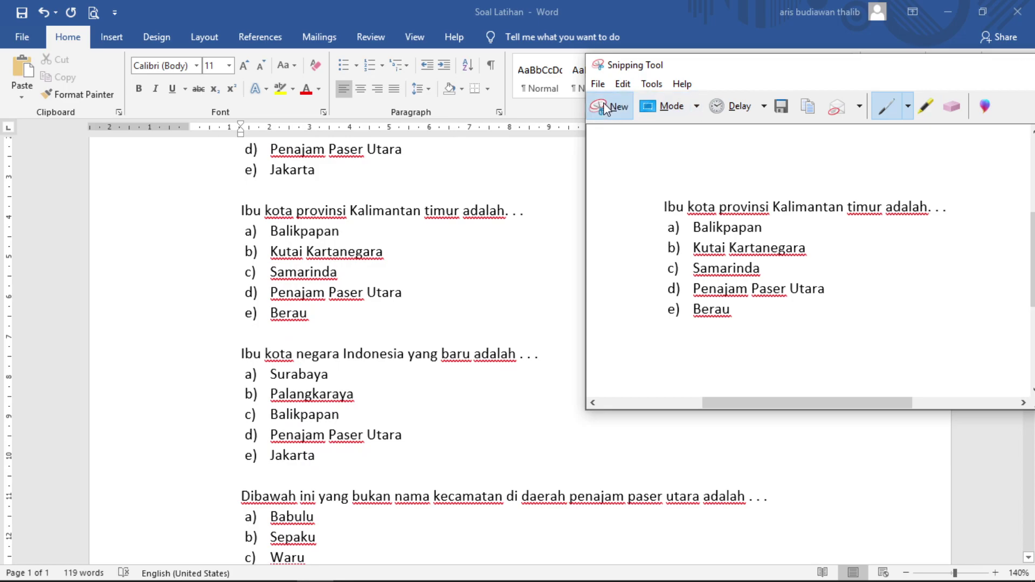
left_click(610, 106)
left_click_drag(233, 341, 596, 467)
left_click(356, 252)
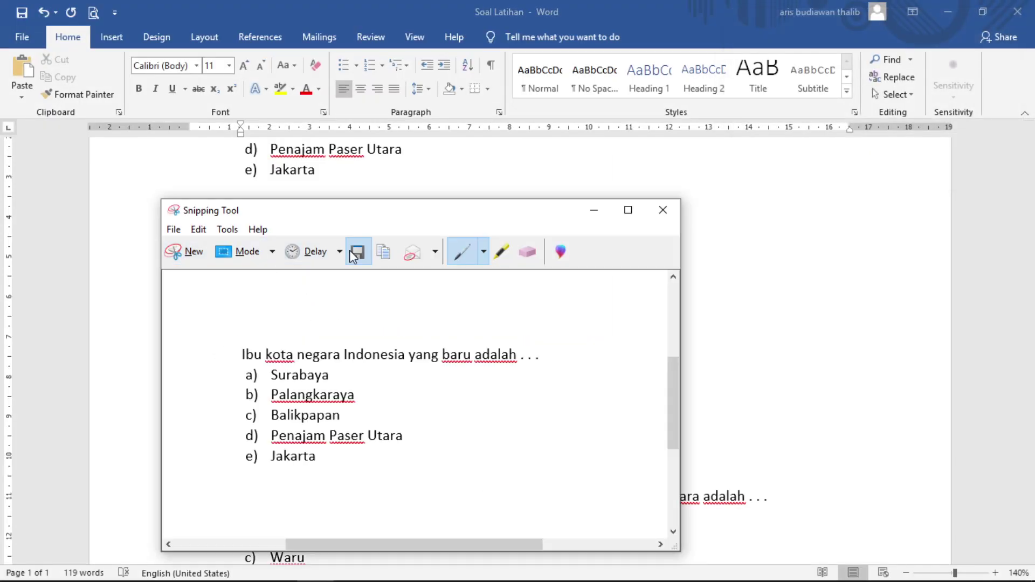
type("SOAL ")
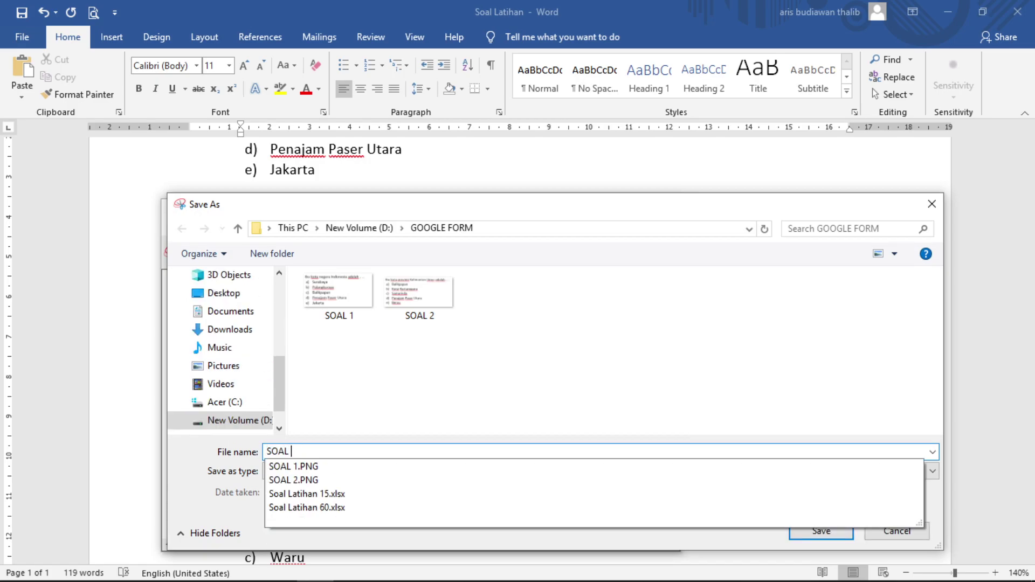
type("3")
key("Return")
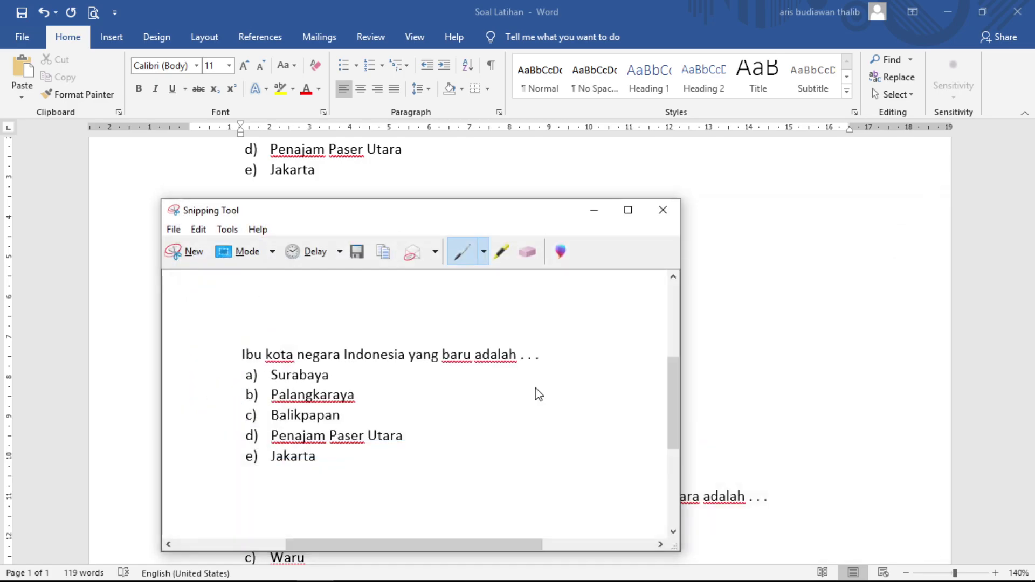
Switch to the Google Forms exam and upload the image SOAL 1 from the GOOGLE FORM folder into the section 2 question
left_click(594, 215)
left_click(949, 10)
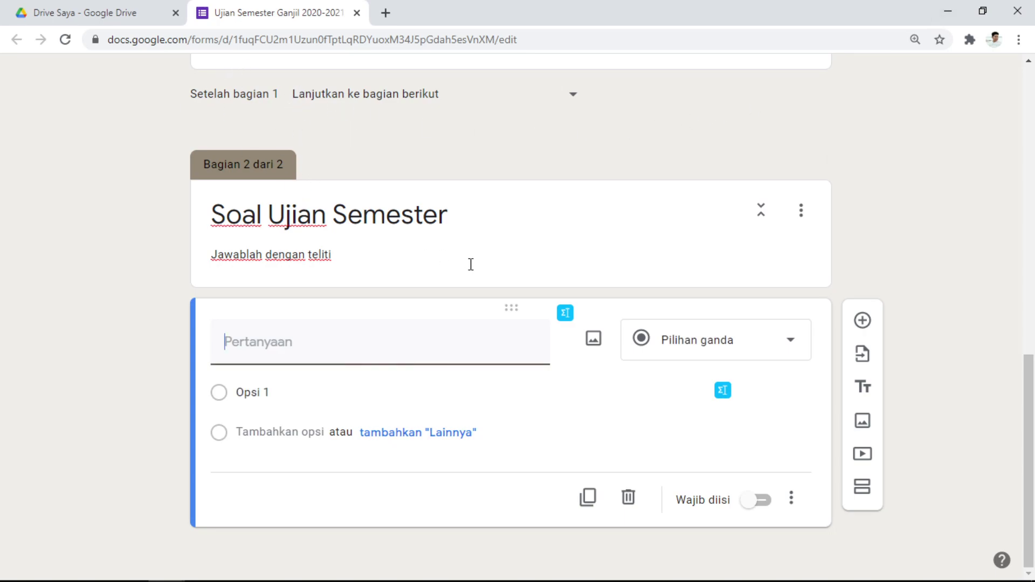
left_click(594, 340)
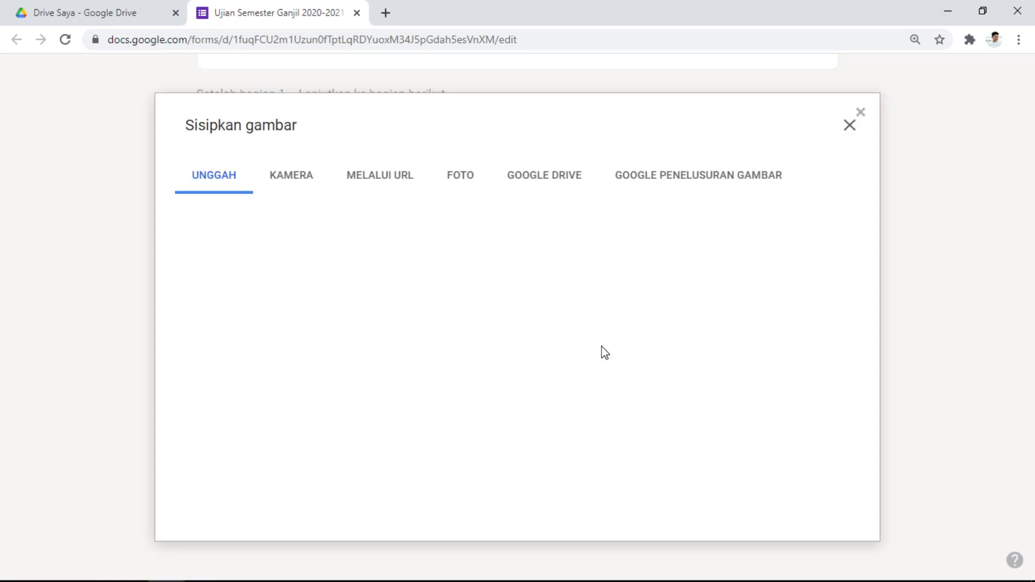
left_click(526, 419)
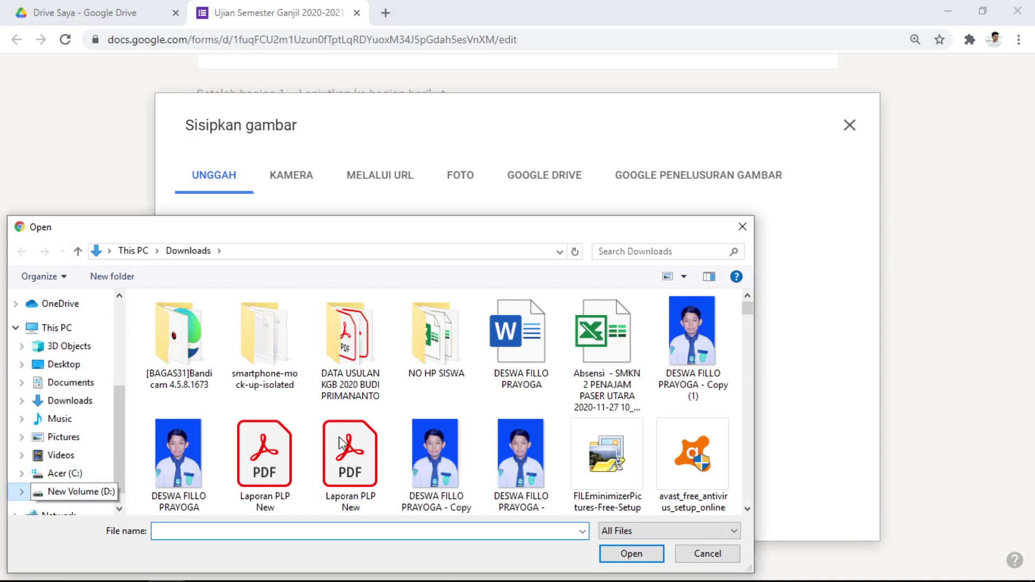
double_click(620, 475)
left_click(198, 358)
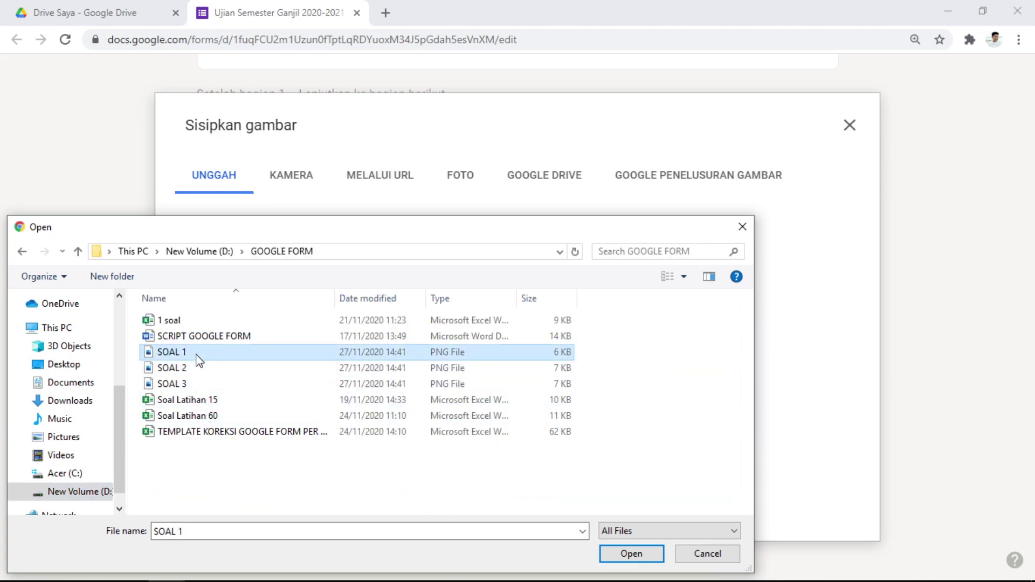
double_click(213, 359)
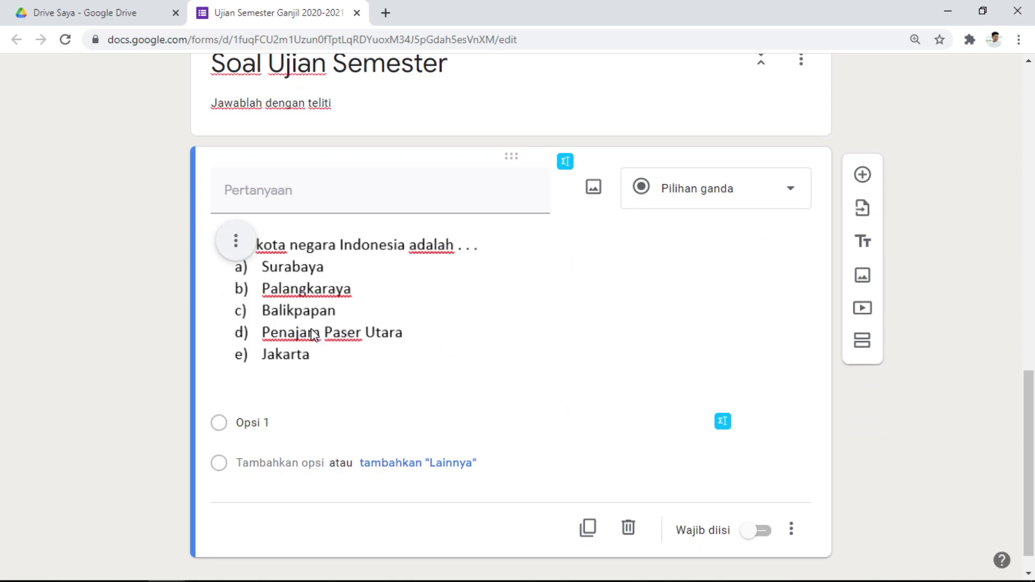
Shrink the inserted question image slightly
left_click(313, 333)
mouse_move(506, 370)
left_mouse_down()
mouse_move(540, 387)
mouse_move(510, 364)
left_mouse_up()
left_click(483, 419)
Give the question five answer options: A, B, C, D and E
left_click(289, 420)
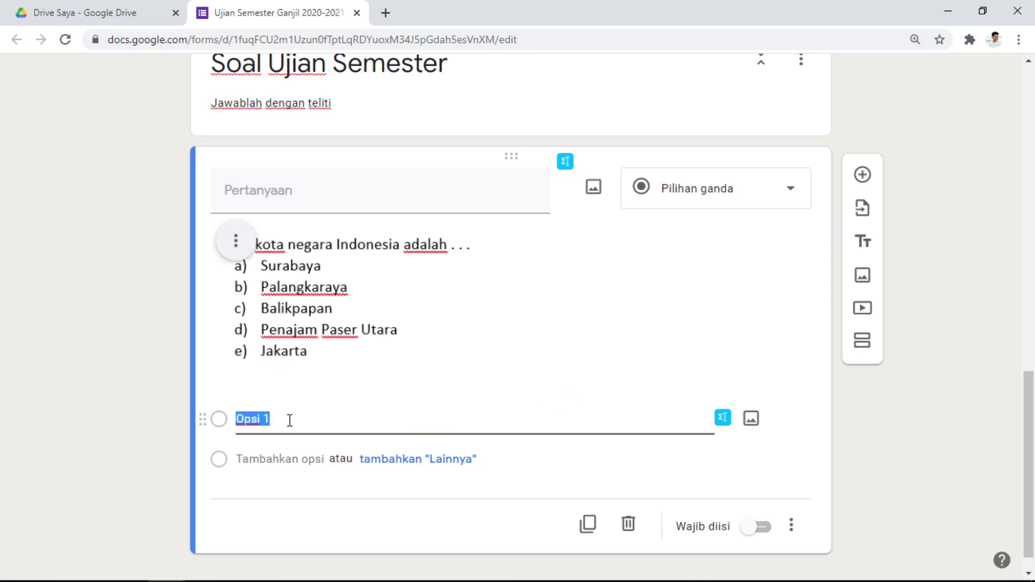
type("a")
type("A")
left_click(273, 458)
type("B")
left_click(263, 497)
type("C")
scroll(273, 483, "down", 1)
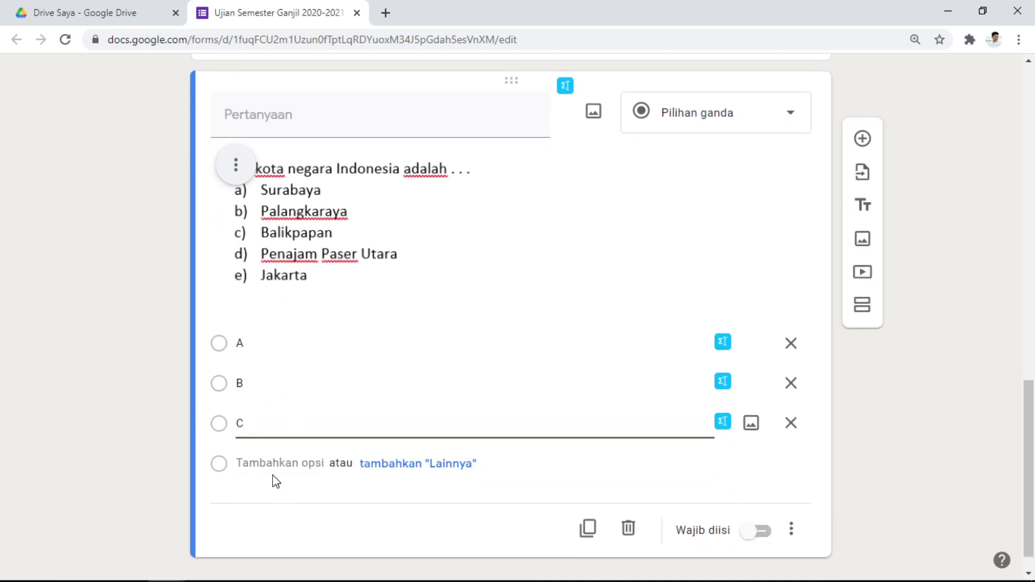
left_click(272, 464)
type("D")
left_click(283, 503)
type("E")
Change the question type to Drop-down
scroll(603, 245, "up", 1)
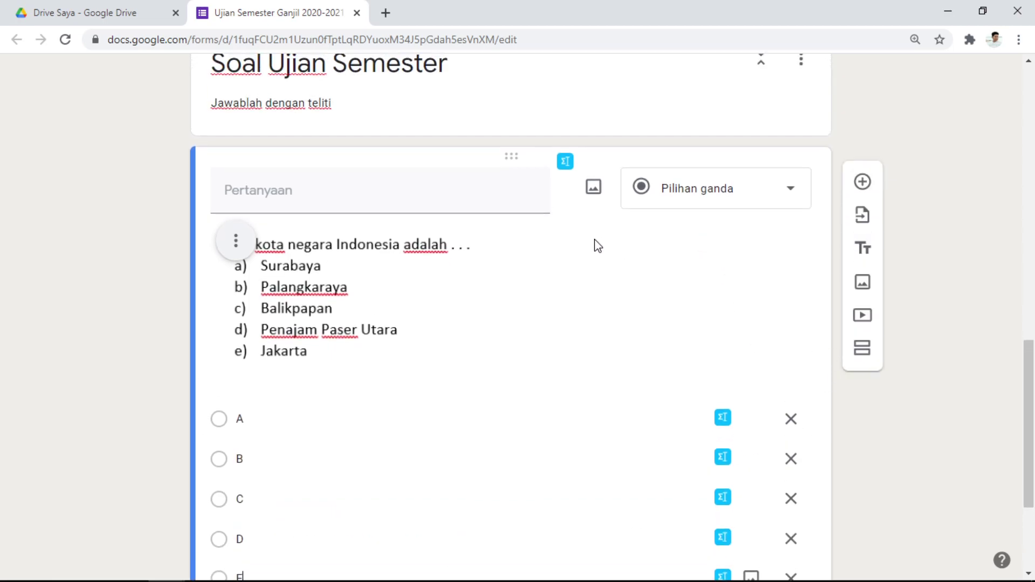
left_click(696, 199)
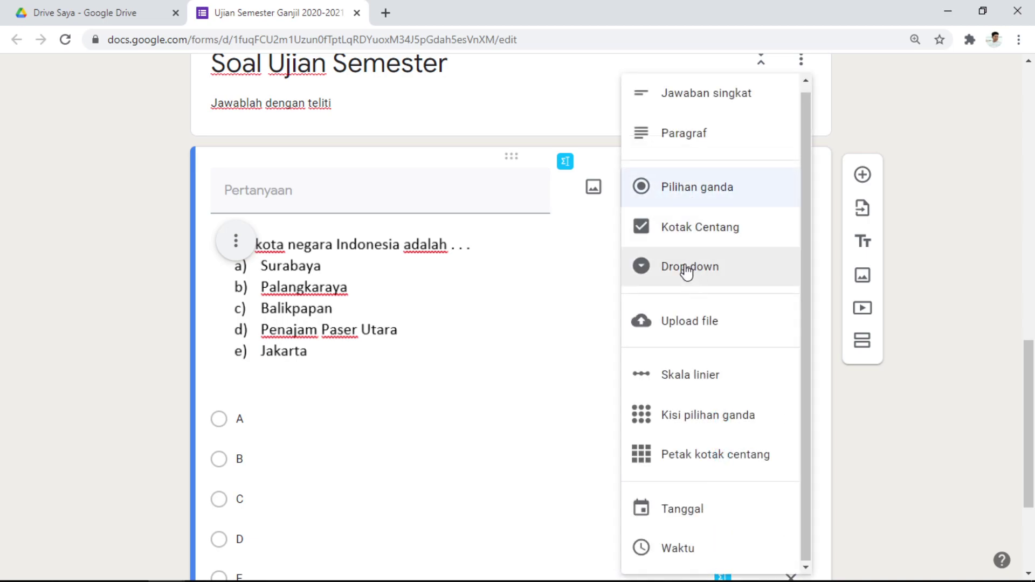
left_click(689, 270)
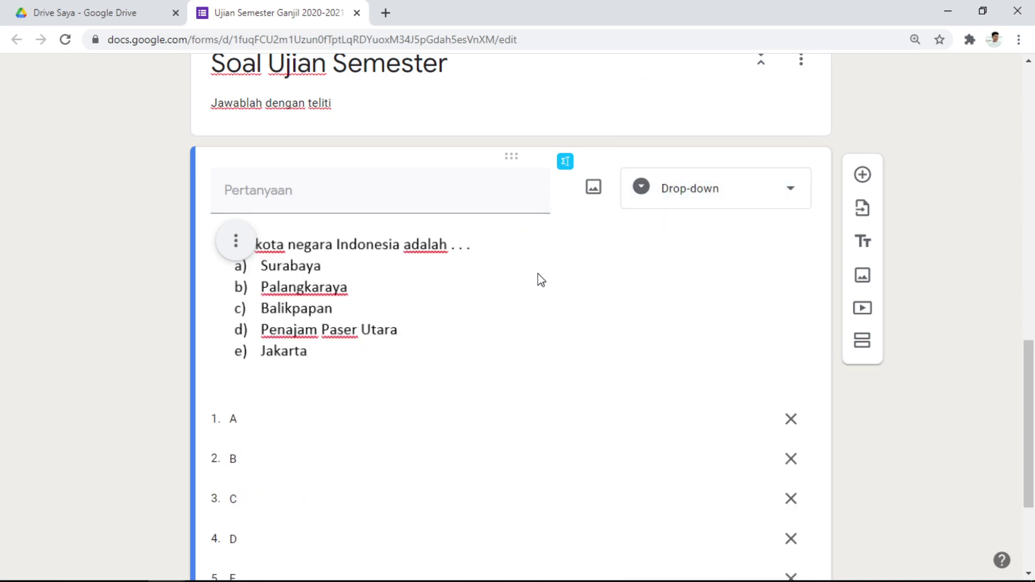
Open the form's preview and view its student identity fields
scroll(541, 279, "up", 15)
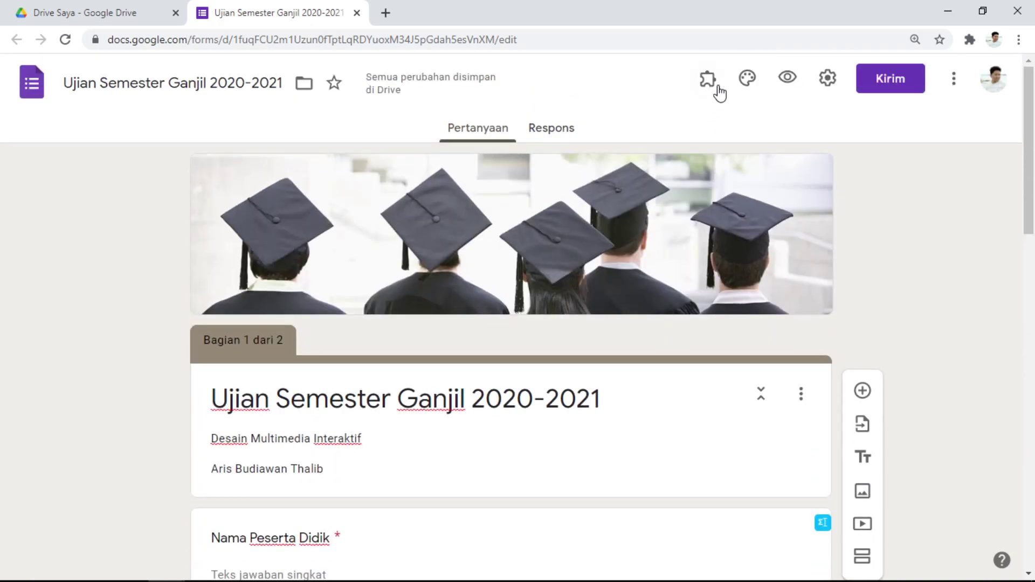
left_click(788, 79)
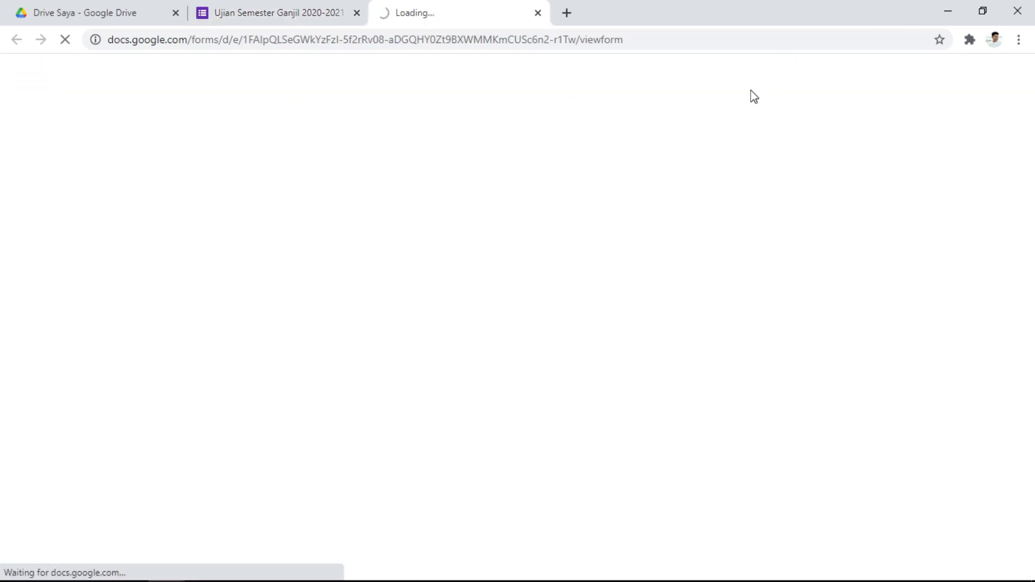
scroll(529, 319, "down", 4)
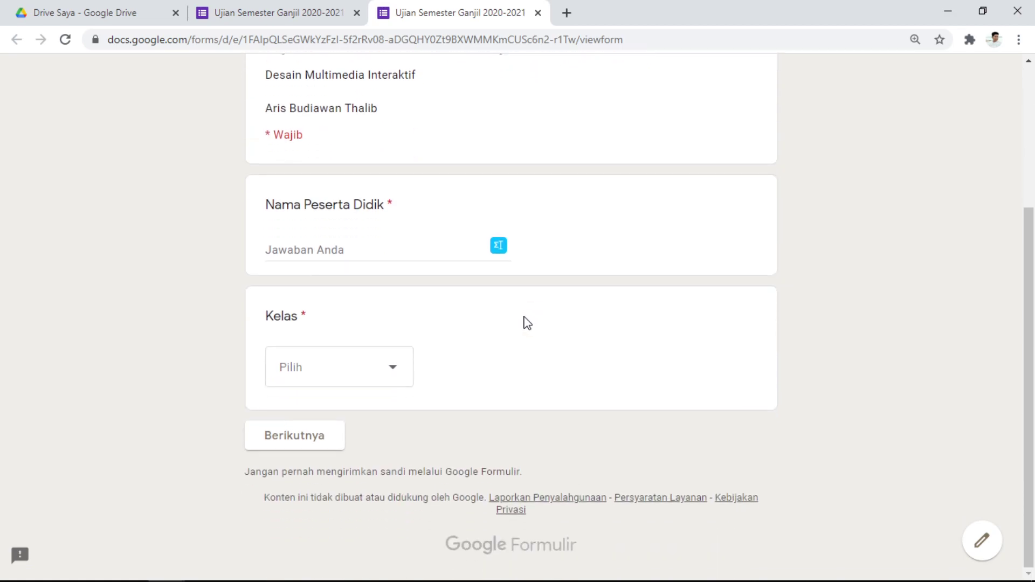
scroll(462, 349, "up", 1)
Fill in the student's name, choose the class XII Multimedia 1 and continue to the preview's next section
left_click(413, 330)
type("aR")
key("BackSpace")
key("BackSpace")
type("AROS")
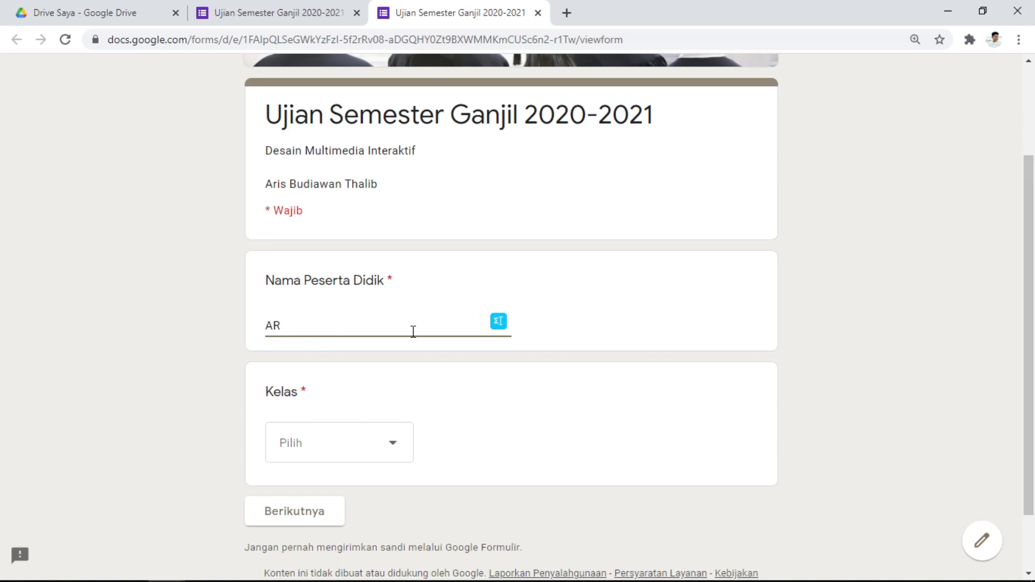
left_click(346, 458)
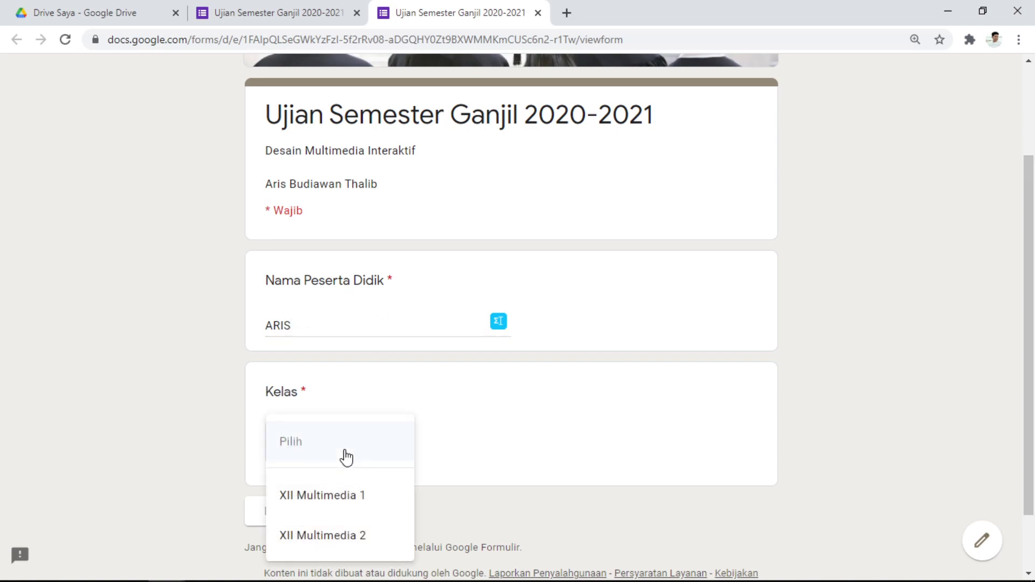
left_click(343, 496)
scroll(487, 440, "down", 2)
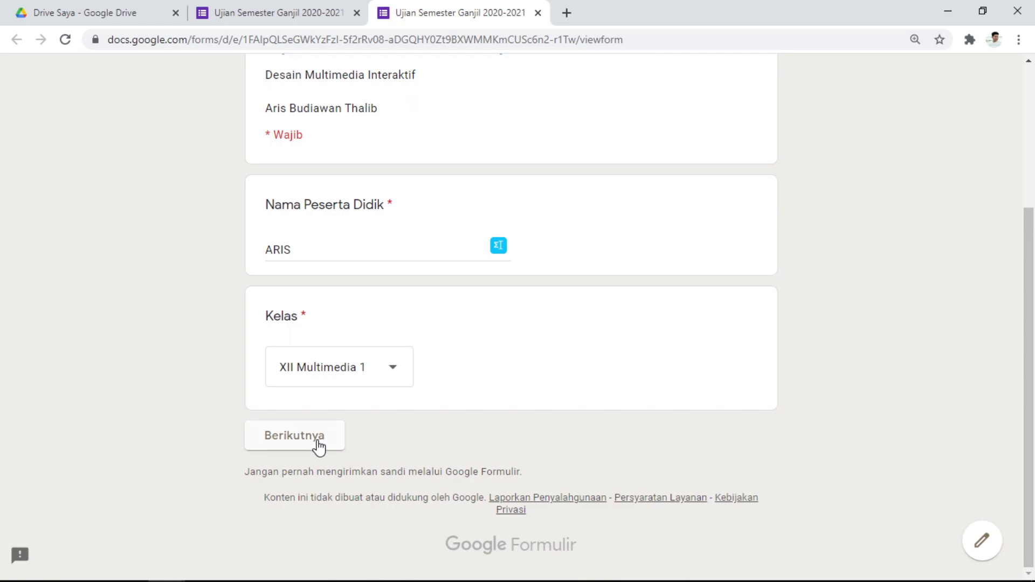
left_click(286, 444)
Check the question image and its answer drop-down in the Soal Ujian Semester section of the preview
scroll(488, 351, "down", 5)
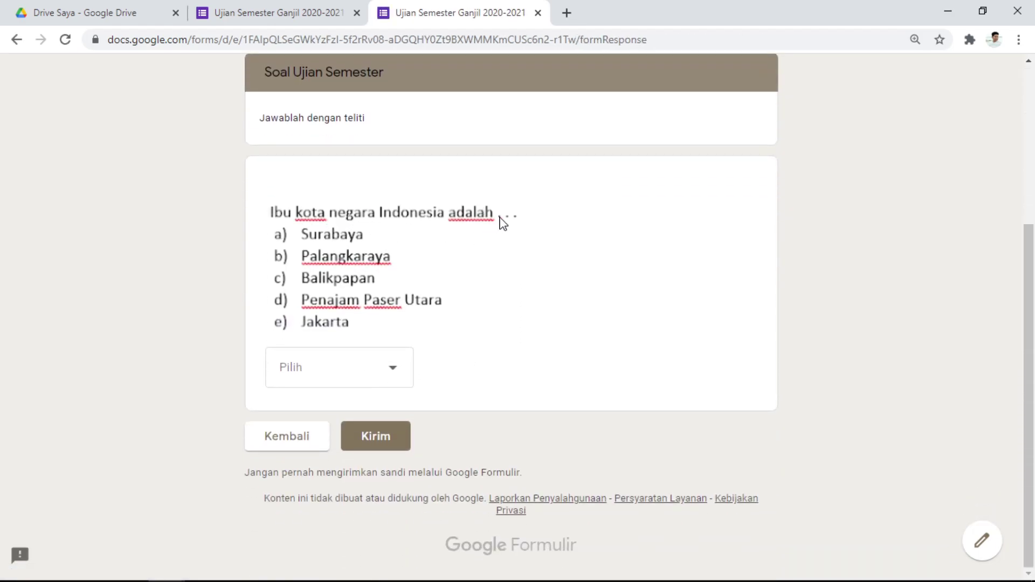
left_click(399, 368)
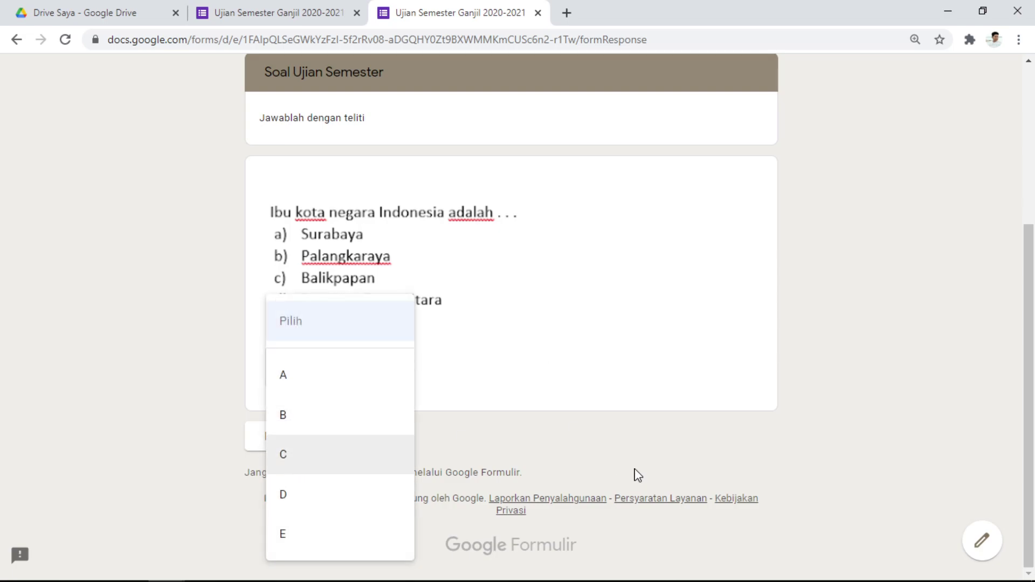
left_click(853, 377)
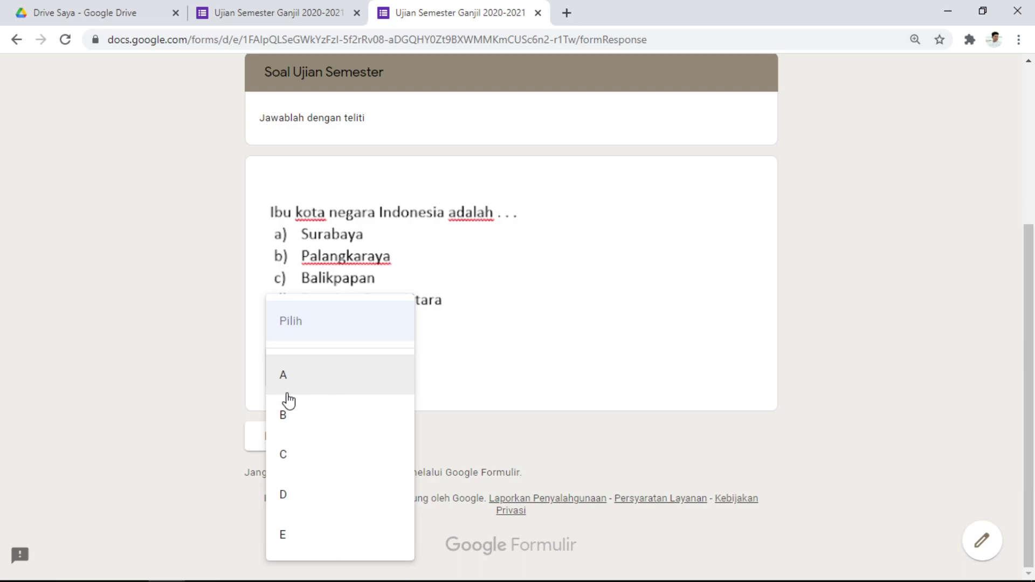
Close the preview and make the question "Ibu kota negara Indonesia adalah" required in the form editor
left_click(884, 332)
left_click(541, 15)
left_click(583, 125)
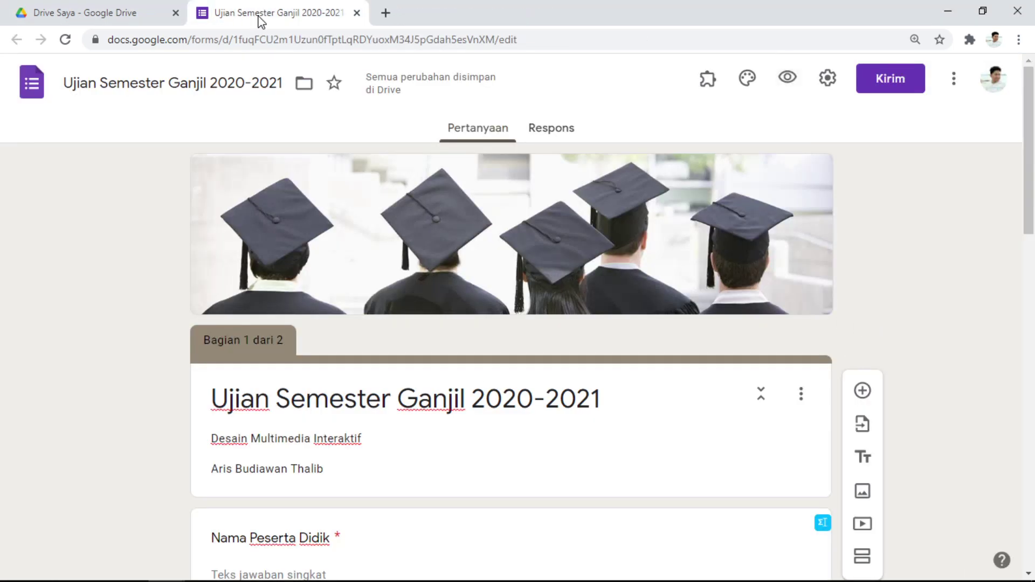
scroll(429, 274, "down", 15)
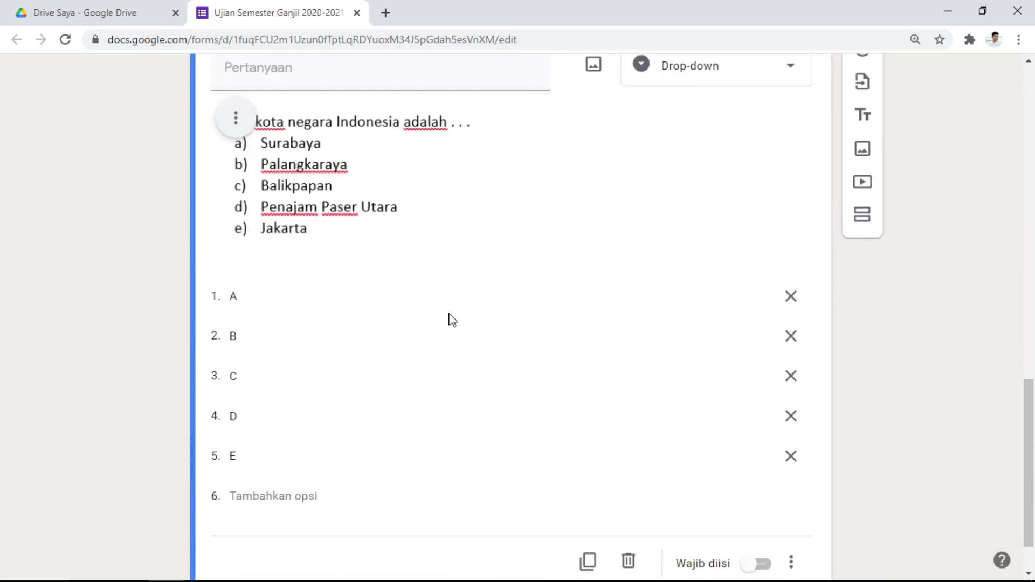
scroll(711, 496, "down", 1)
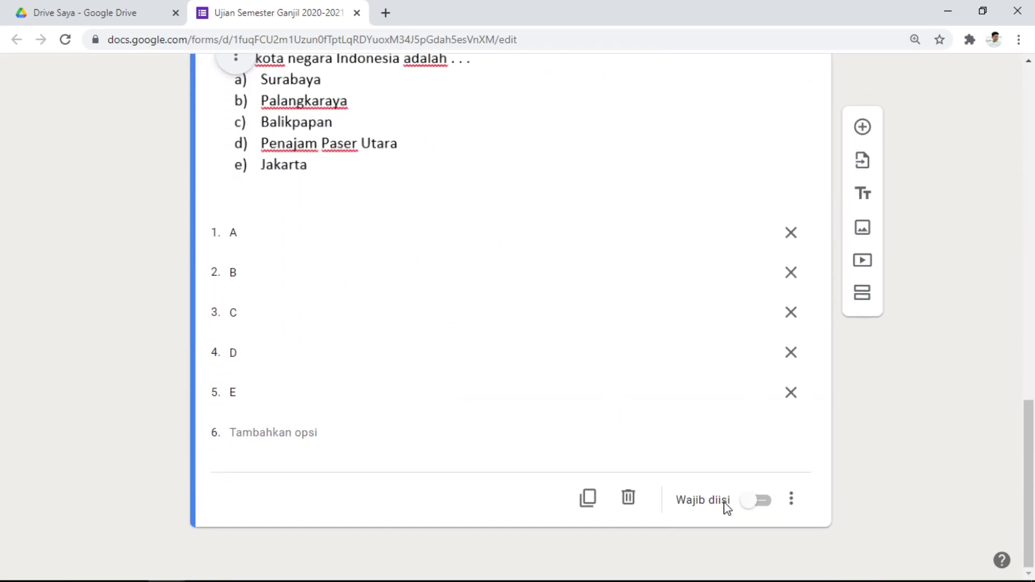
left_click(754, 504)
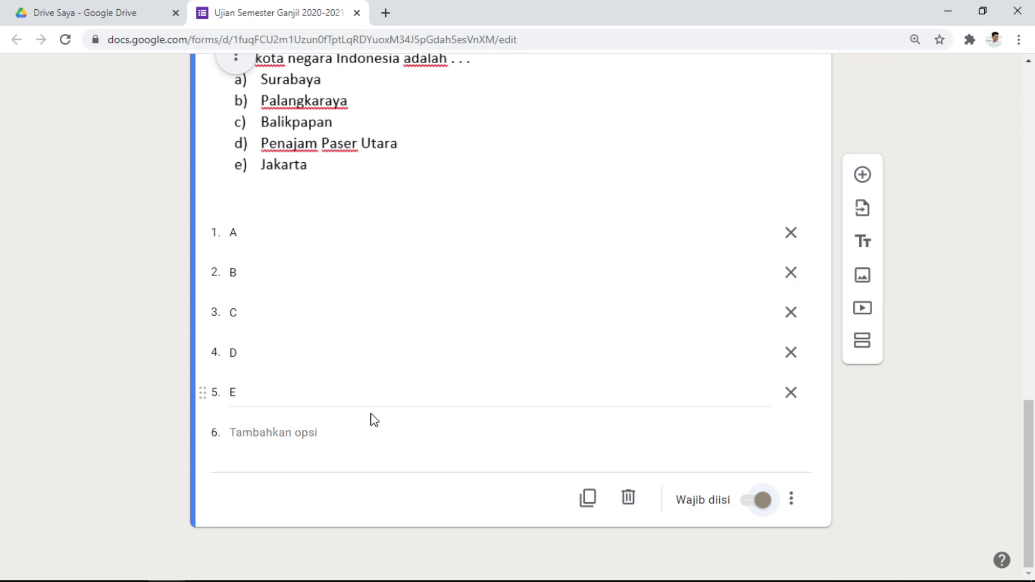
Add a new Drop-down question below the first one with the options A, B, C, D and E
left_click(863, 176)
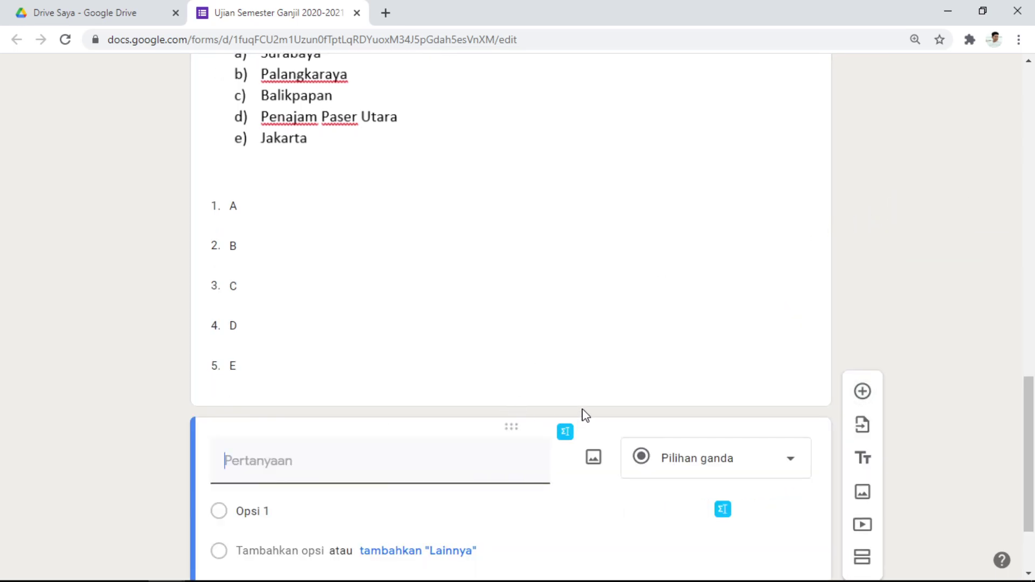
left_click(715, 350)
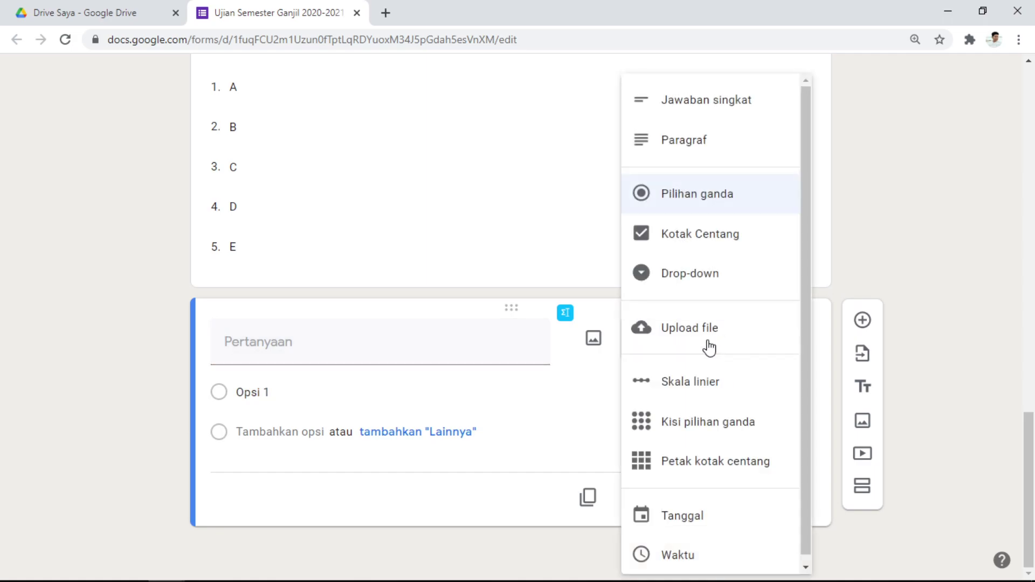
left_click(706, 280)
left_click(280, 396)
type("A")
left_click(286, 431)
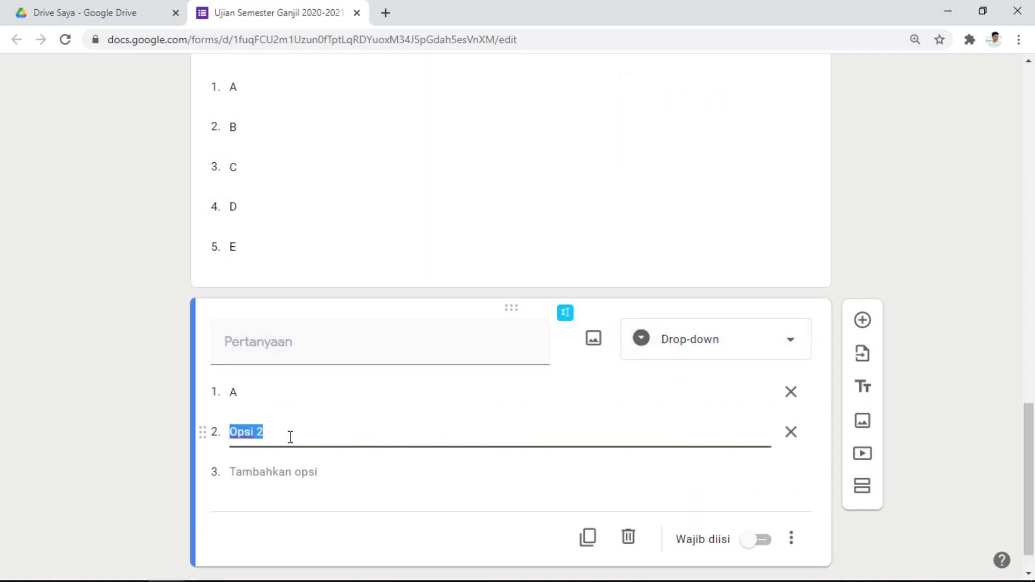
left_click(283, 475)
type("C")
left_click(280, 508)
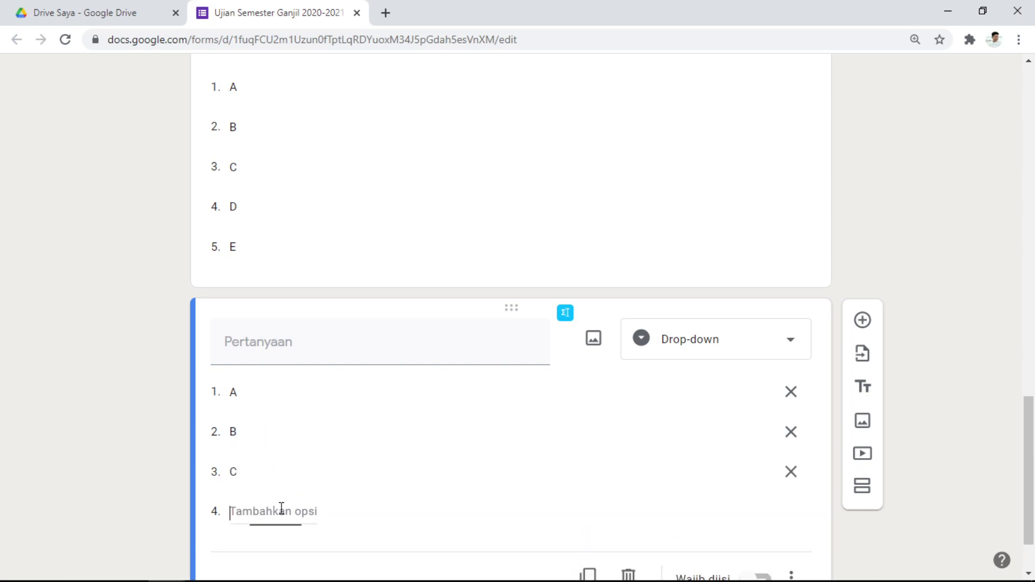
type("D")
scroll(308, 503, "down", 2)
left_click(275, 434)
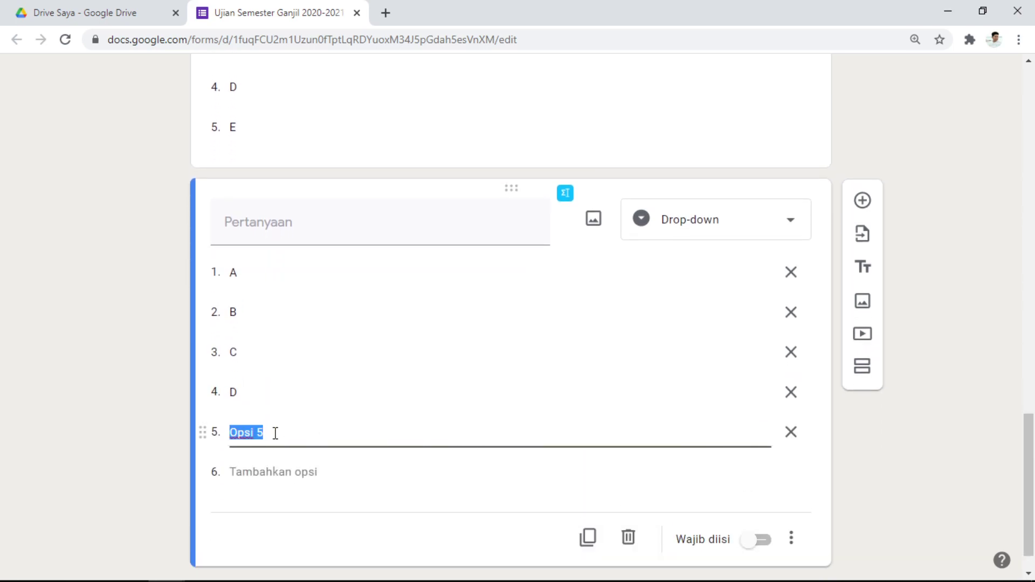
Upload the image of the "Ibu kota provinsi Kalimantan timur" question into the new question and make it required
left_click(593, 220)
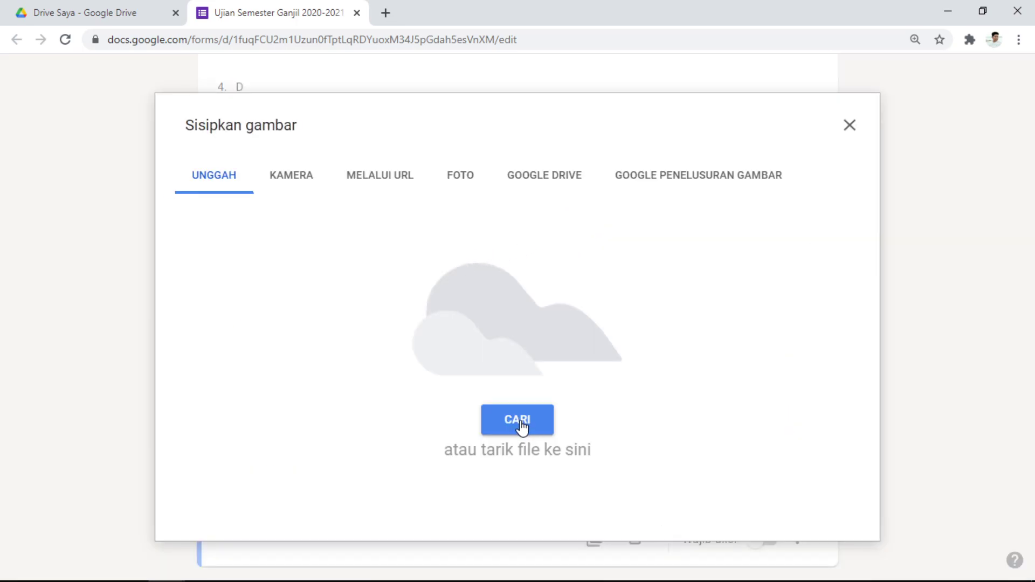
left_click(515, 424)
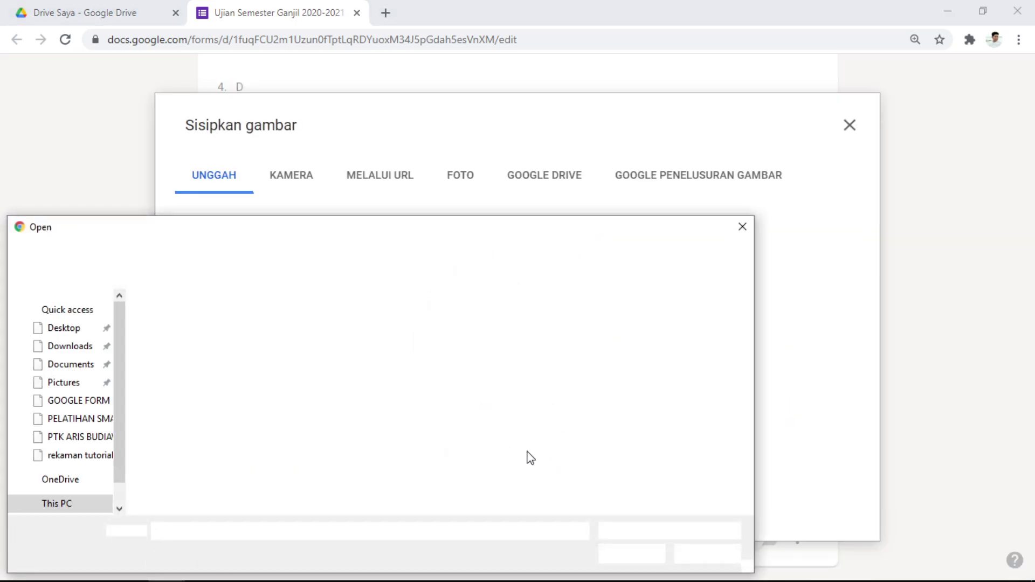
double_click(189, 371)
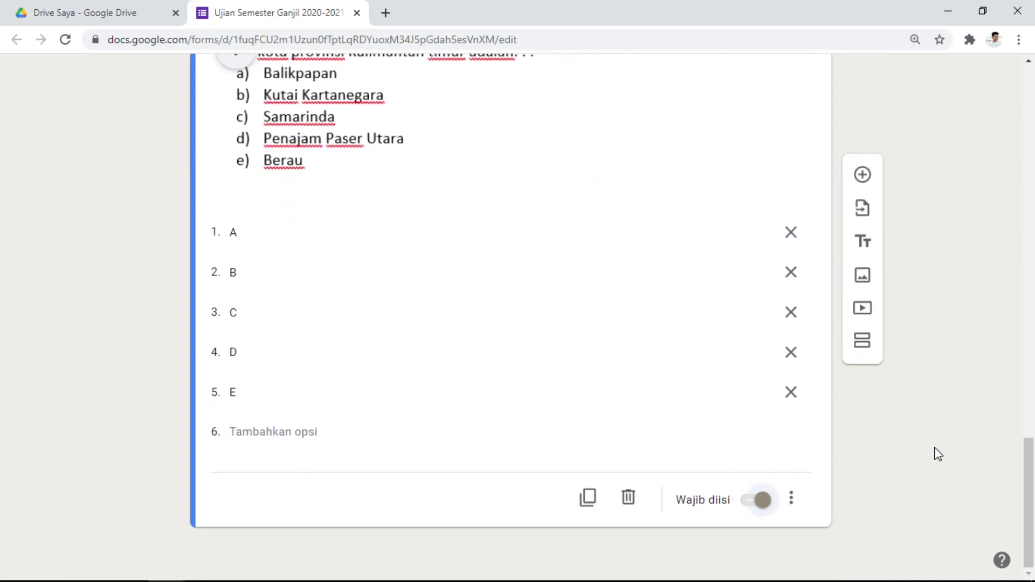
Duplicate the Kalimantan timur question and remove the image from the copy
left_click(589, 499)
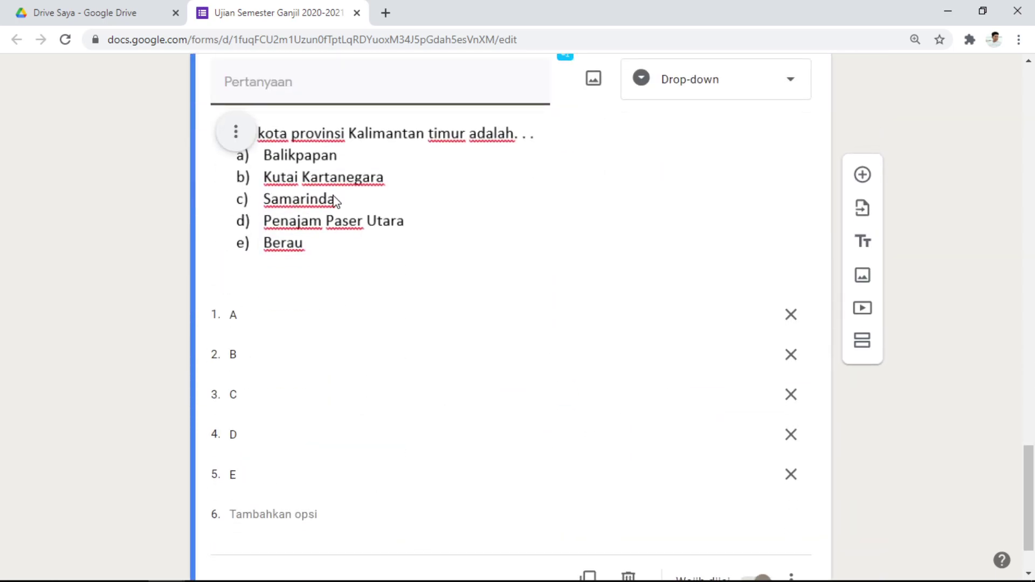
left_click(407, 174)
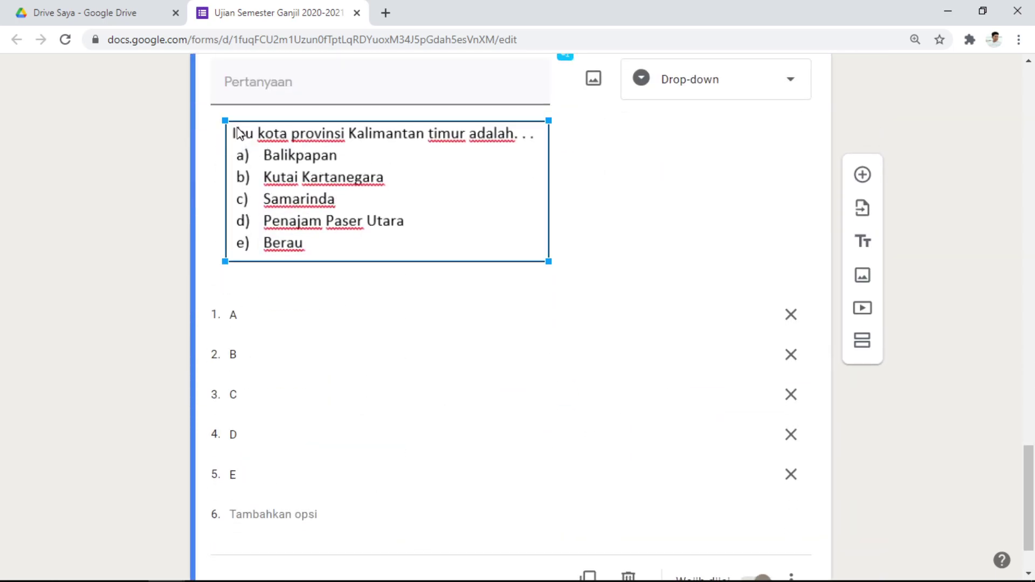
left_click(694, 185)
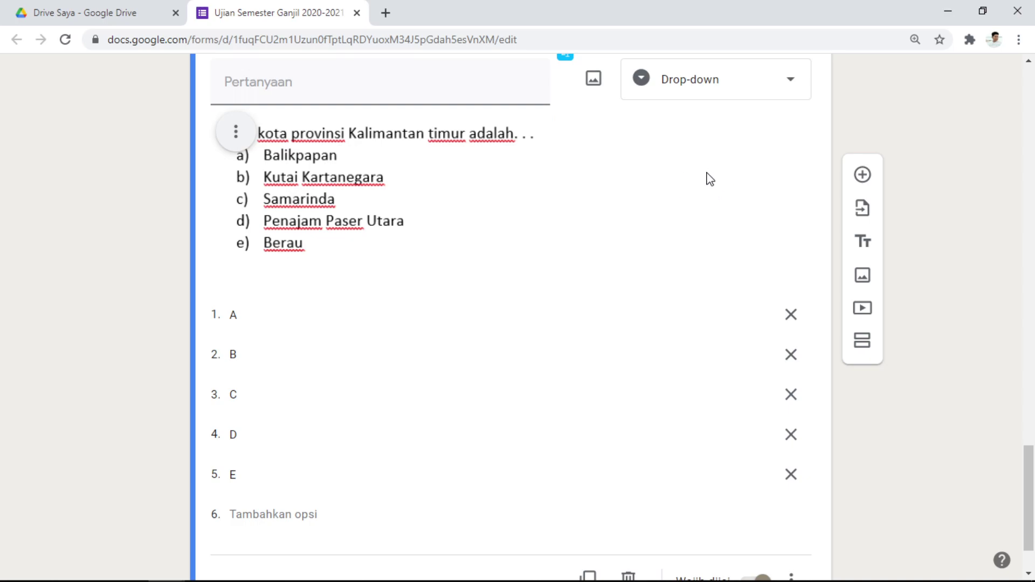
left_click(244, 139)
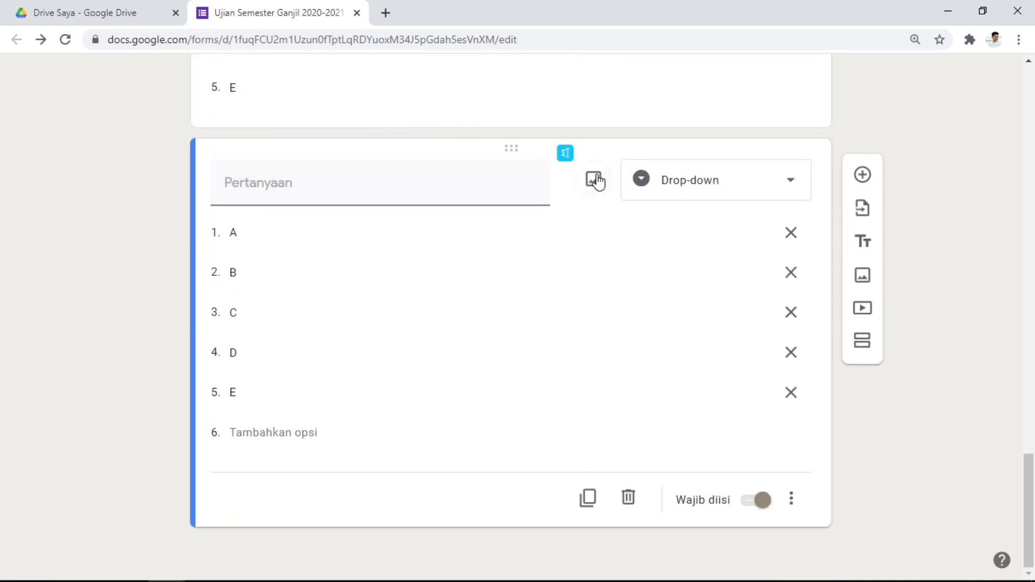
Upload the image of the question "Ibu kota negara Indonesia yang baru adalah" into the copied question
left_click(594, 179)
left_click(544, 433)
double_click(186, 384)
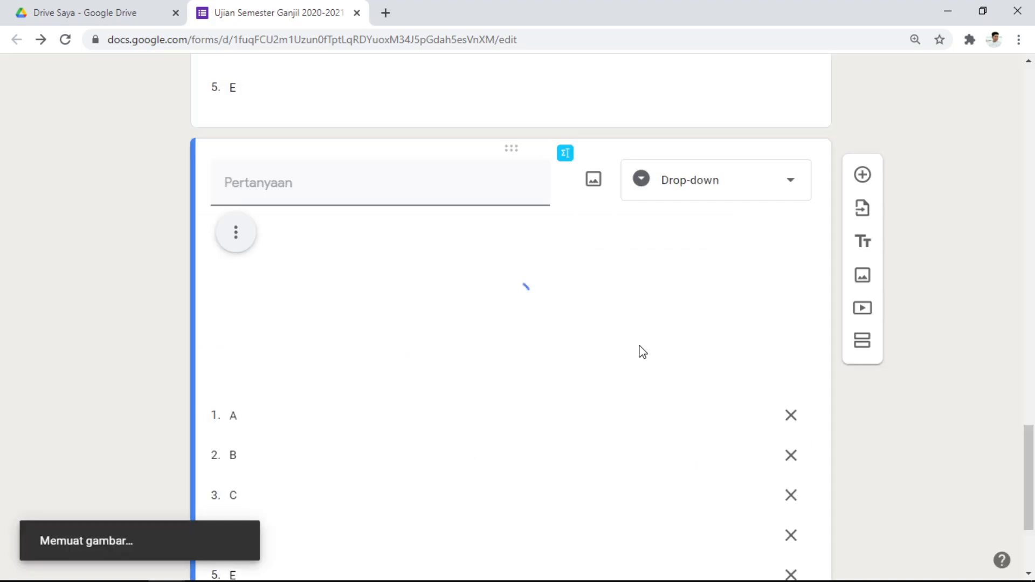
scroll(674, 351, "down", 4)
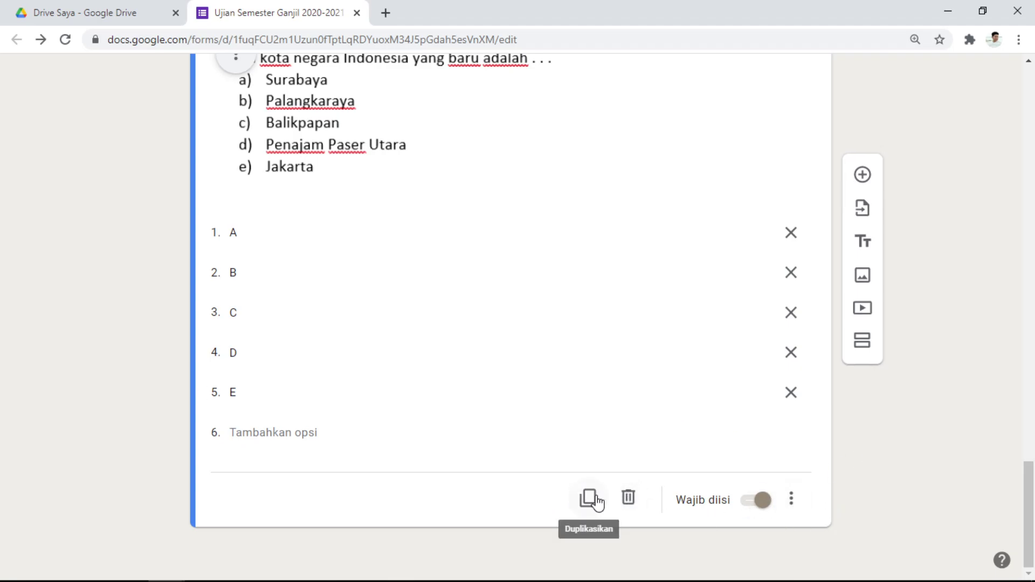
Duplicate the "Ibu kota negara Indonesia yang baru" question twice and the Kalimantan timur question once
left_click(589, 498)
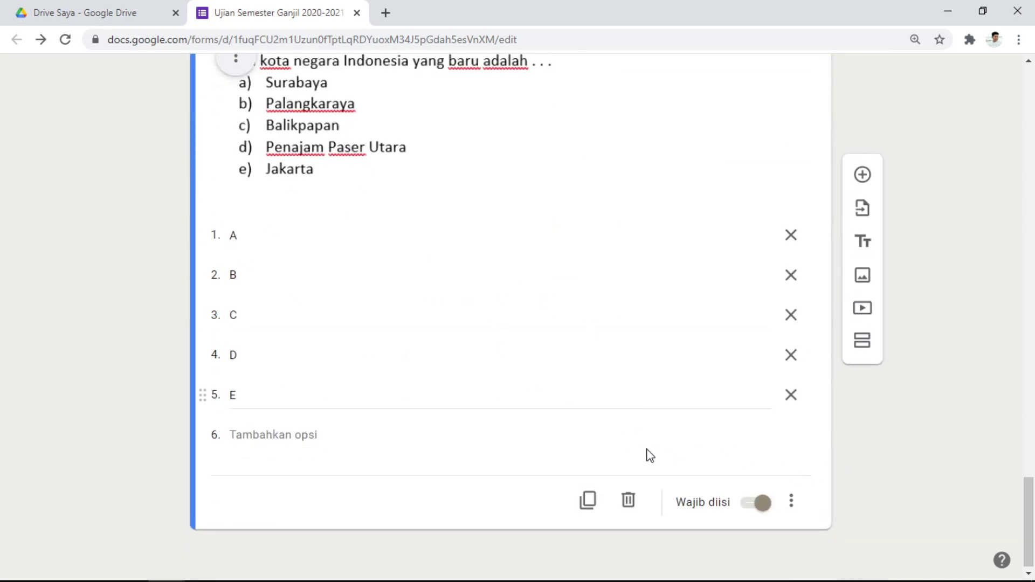
left_click(589, 500)
scroll(724, 357, "up", 3)
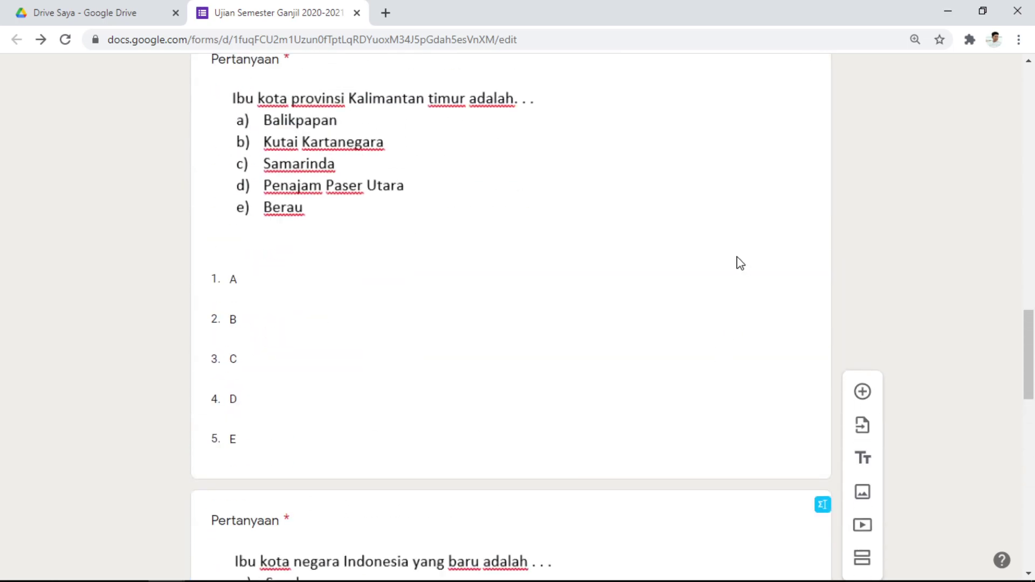
left_click(626, 367)
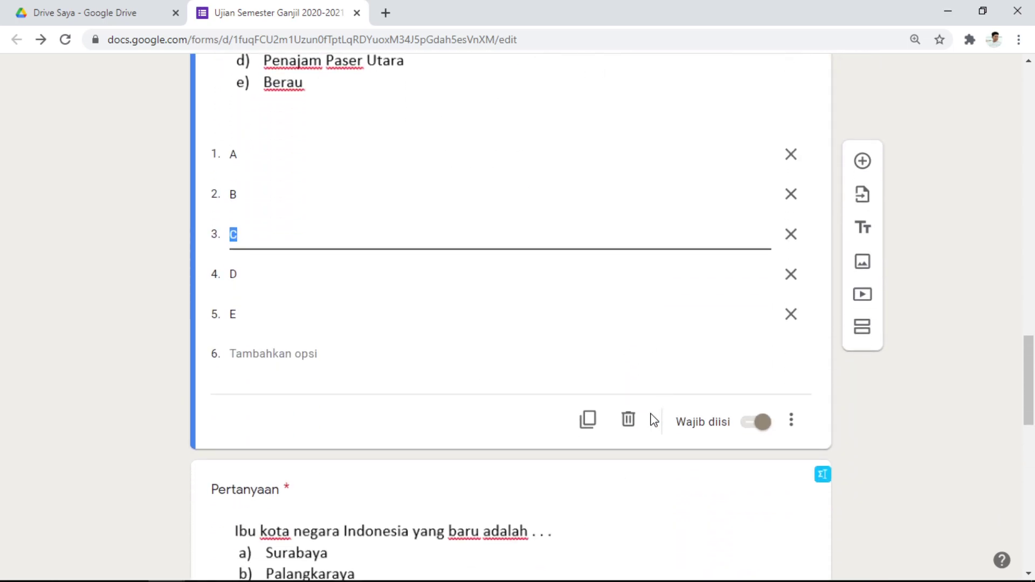
left_click(587, 418)
Duplicate the first exam question, "Ibu kota negara Indonesia adalah"
scroll(631, 326, "up", 15)
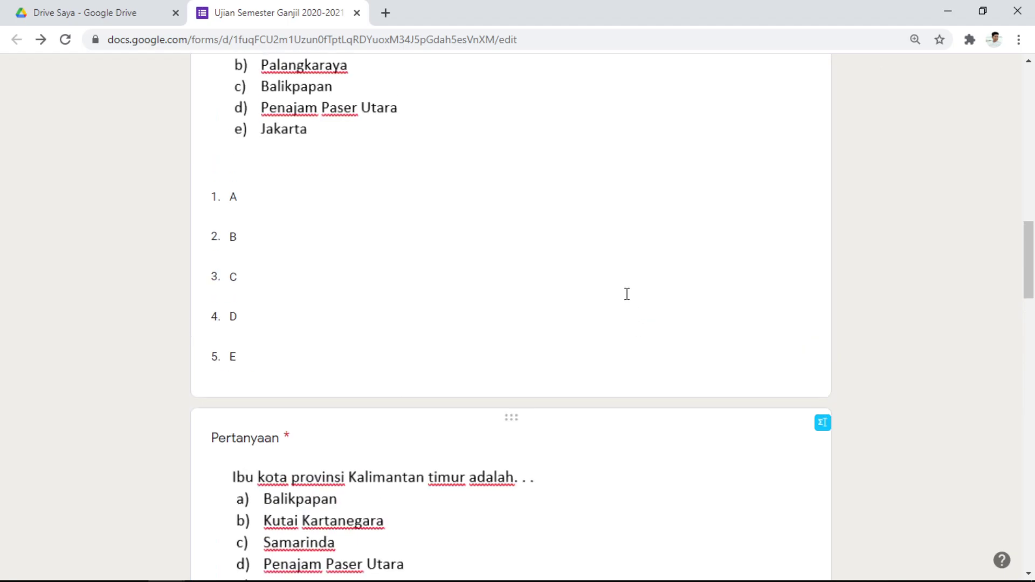
left_click(644, 303)
scroll(631, 334, "down", 5)
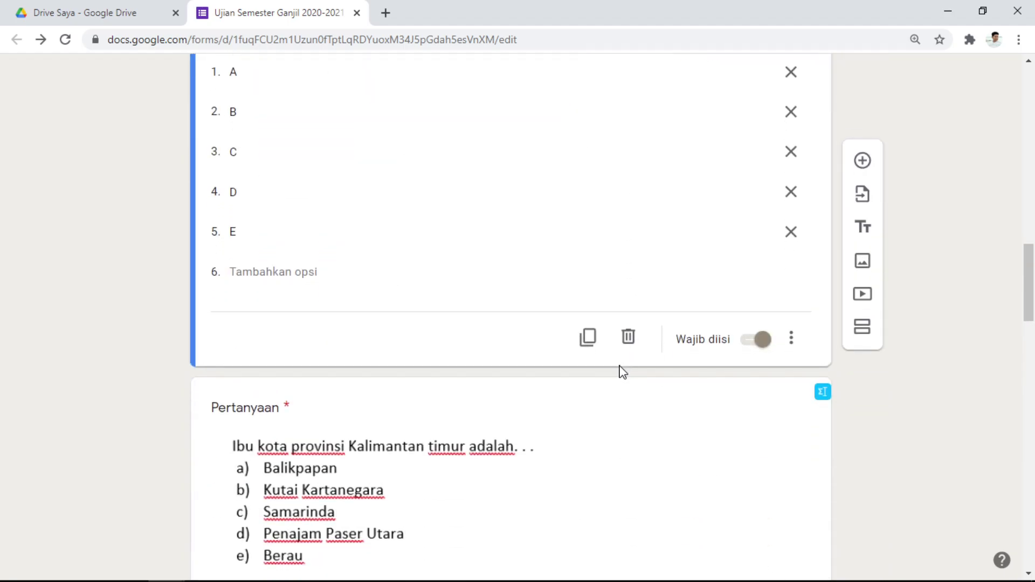
Review the form from the identity section through all the image questions and their A–E options
scroll(949, 264, "up", 20)
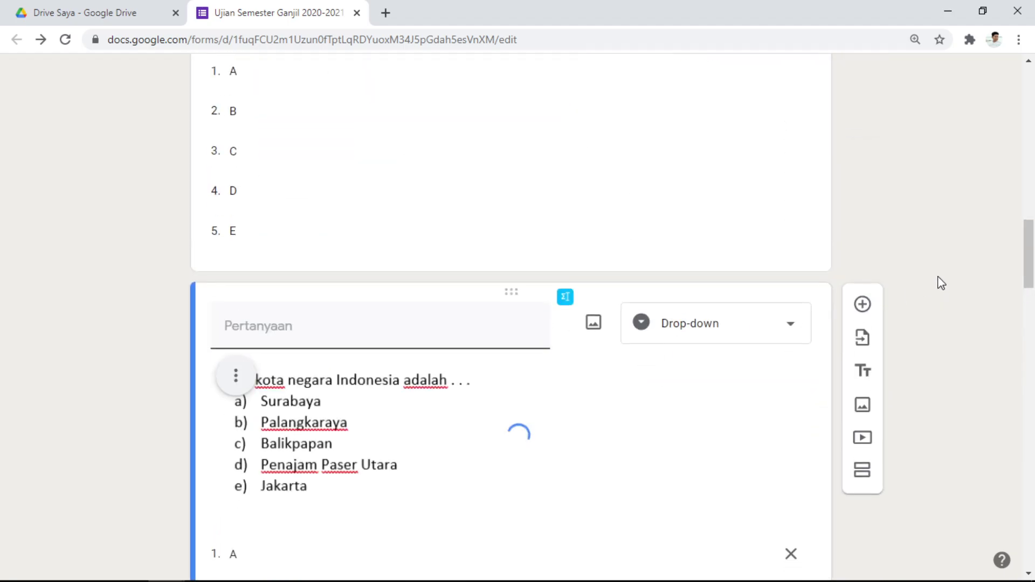
scroll(941, 278, "up", 9)
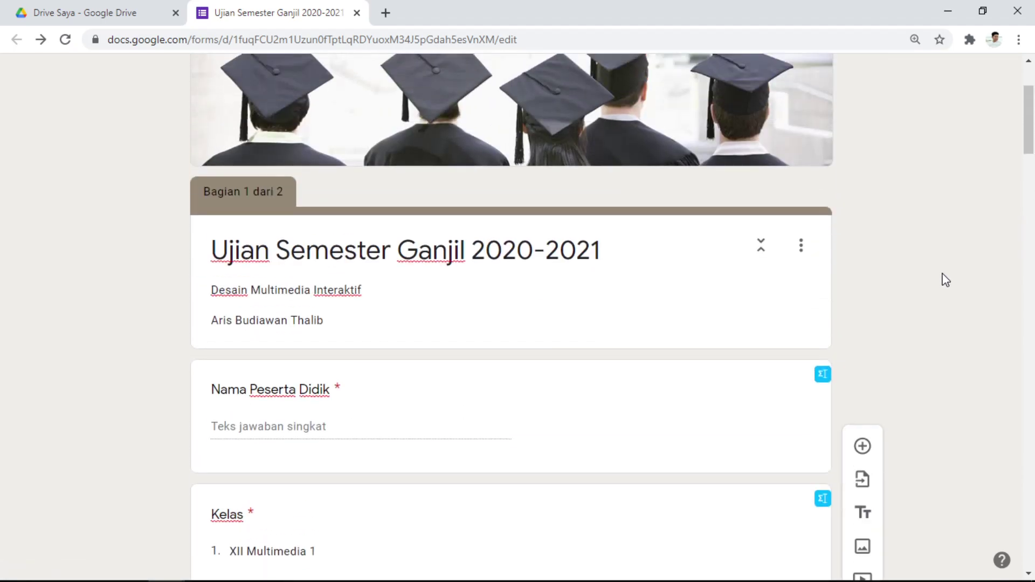
scroll(950, 279, "down", 10)
scroll(953, 279, "down", 20)
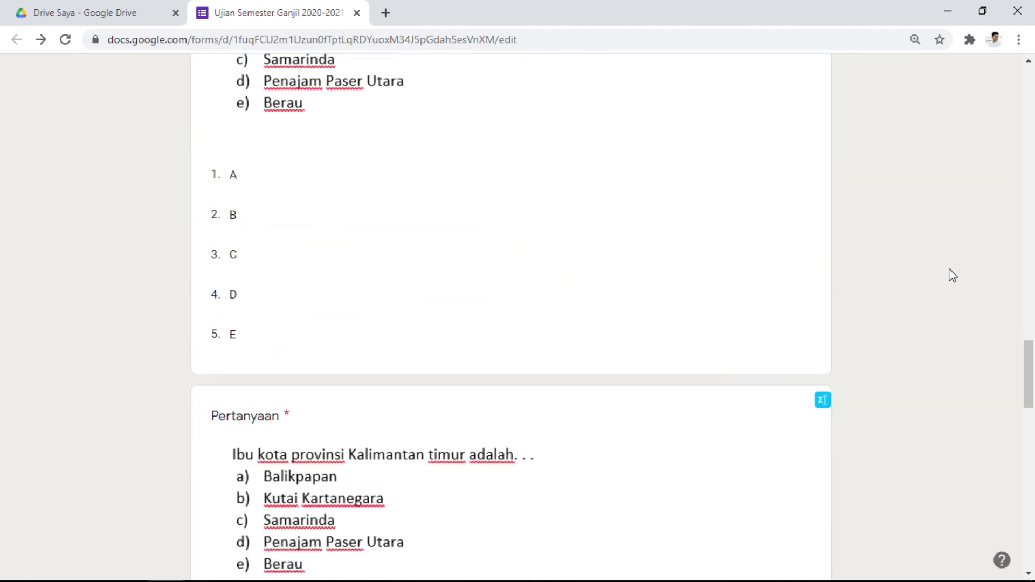
scroll(949, 279, "down", 2)
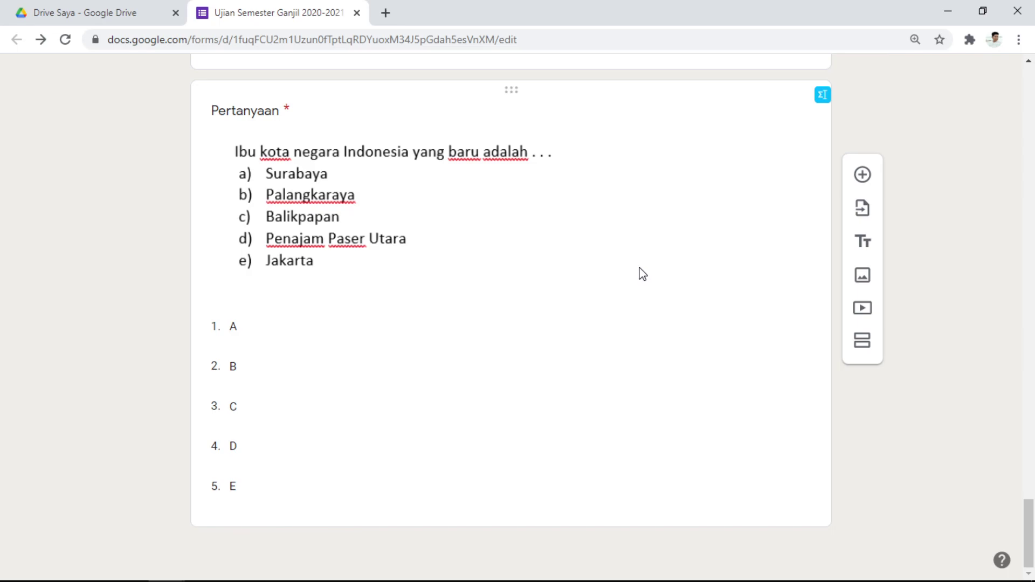
scroll(647, 275, "up", 13)
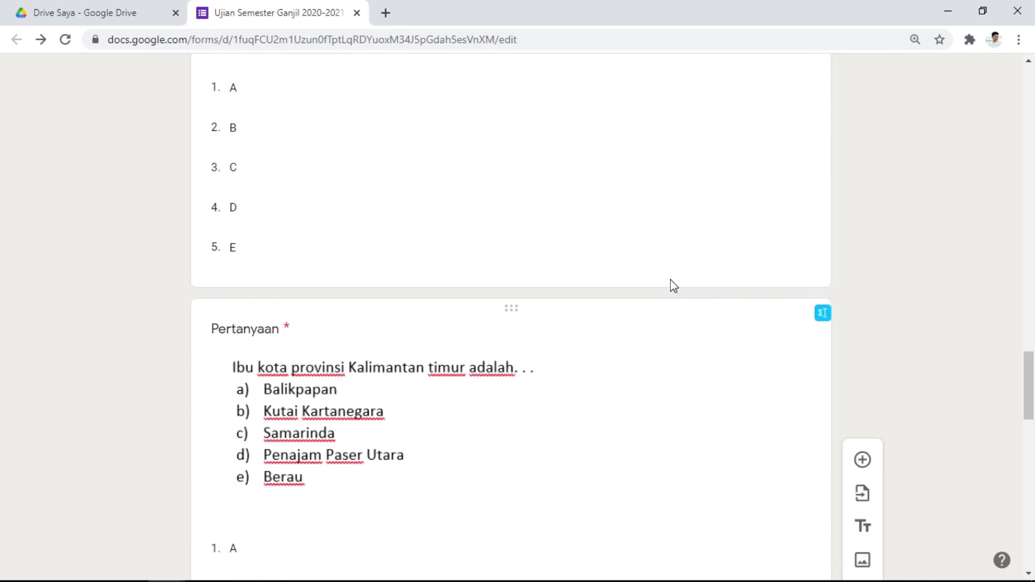
scroll(672, 286, "up", 10)
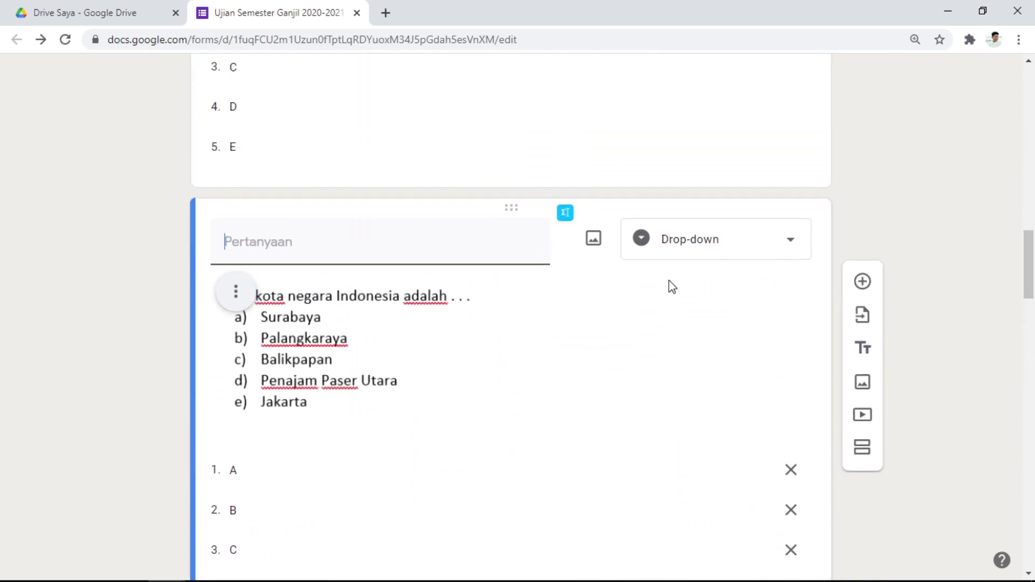
scroll(673, 286, "up", 16)
Duplicate the copied "Ibu kota negara Indonesia adalah" question two more times
scroll(678, 298, "down", 14)
scroll(659, 284, "down", 12)
left_click(587, 181)
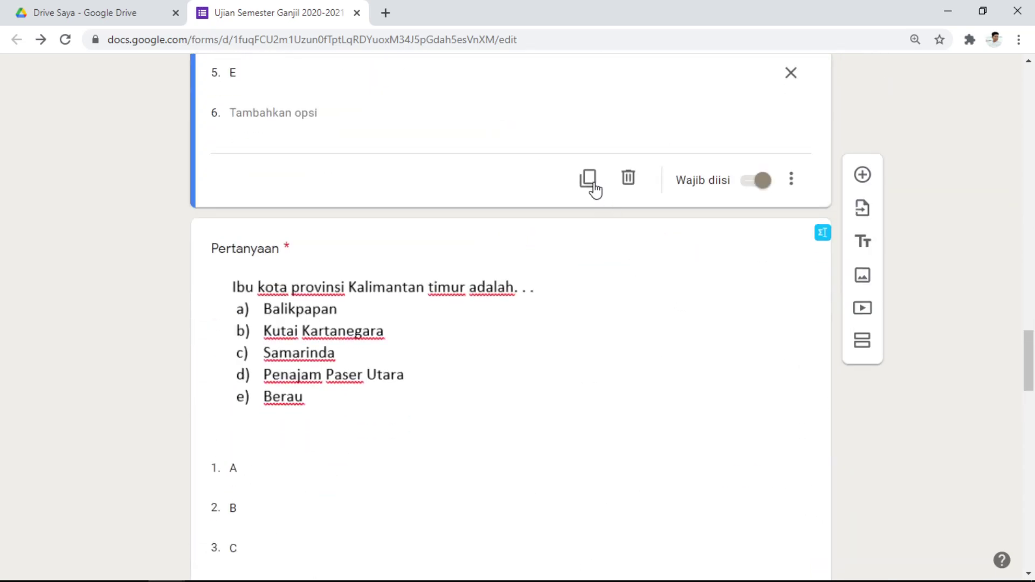
left_click(589, 182)
Look over the duplicated questions and open the form's settings
scroll(673, 238, "down", 8)
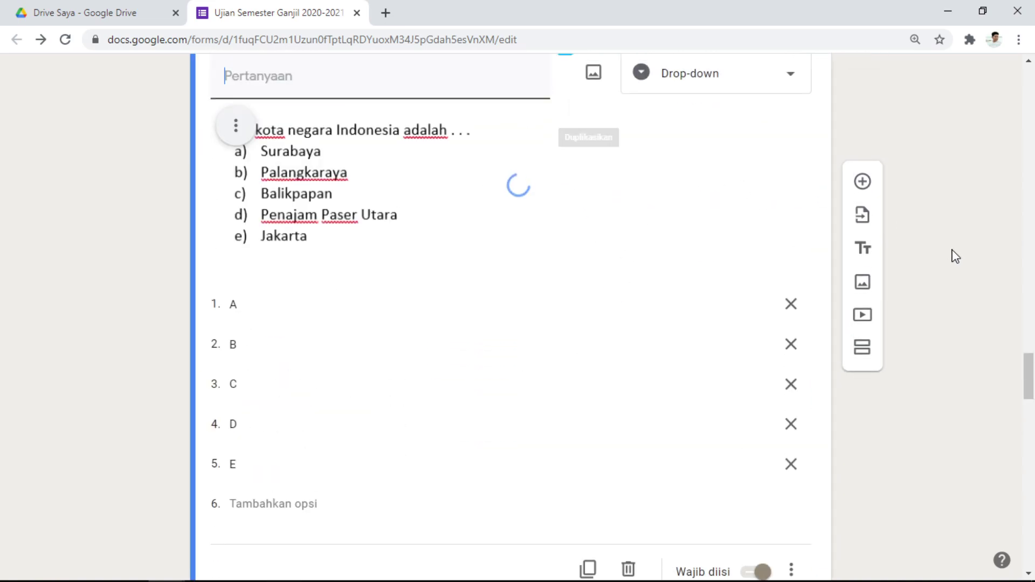
scroll(919, 235, "down", 5)
scroll(919, 235, "up", 10)
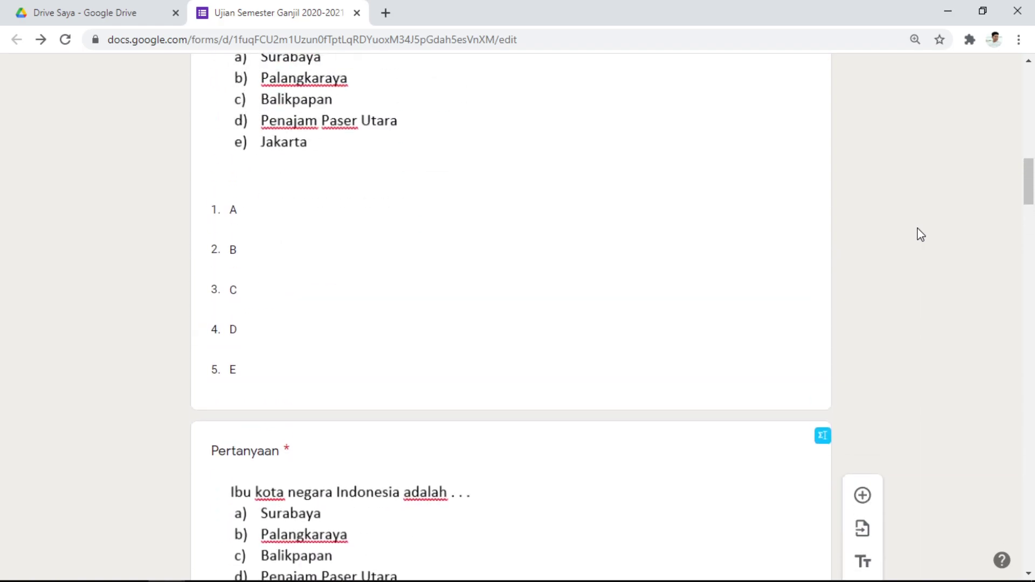
scroll(358, 397, "down", 4)
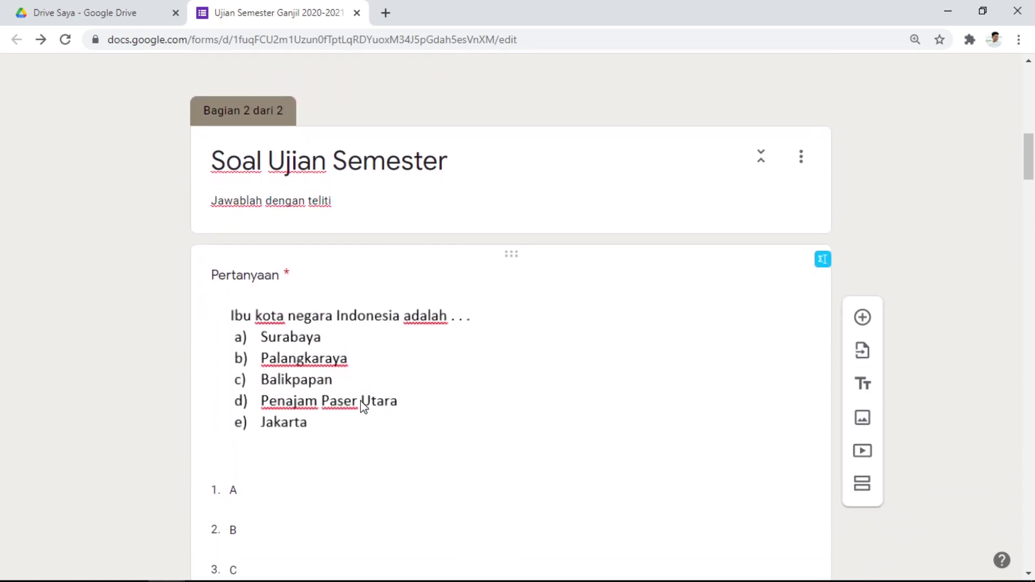
scroll(363, 400, "up", 4)
scroll(361, 400, "up", 13)
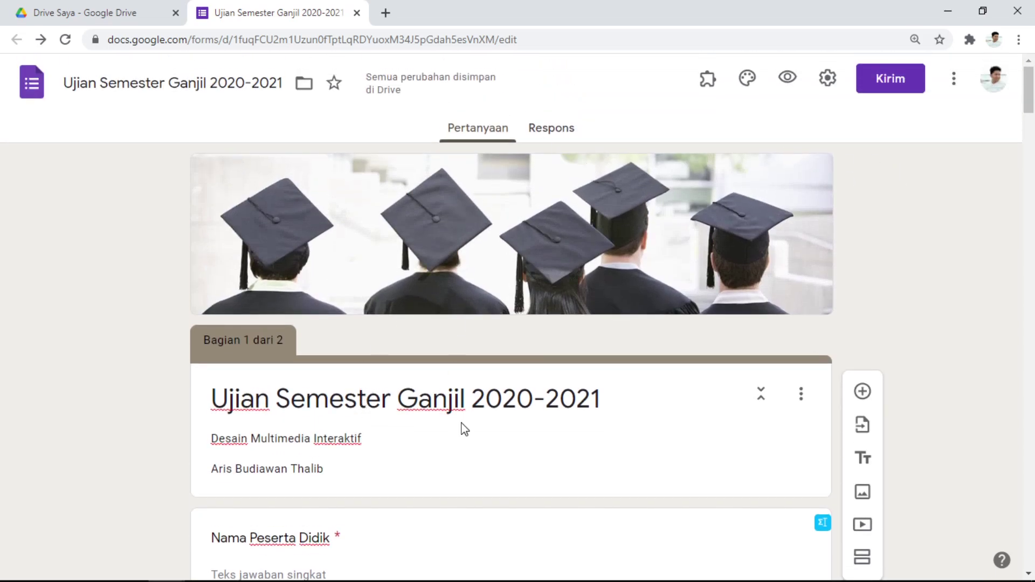
left_click(828, 78)
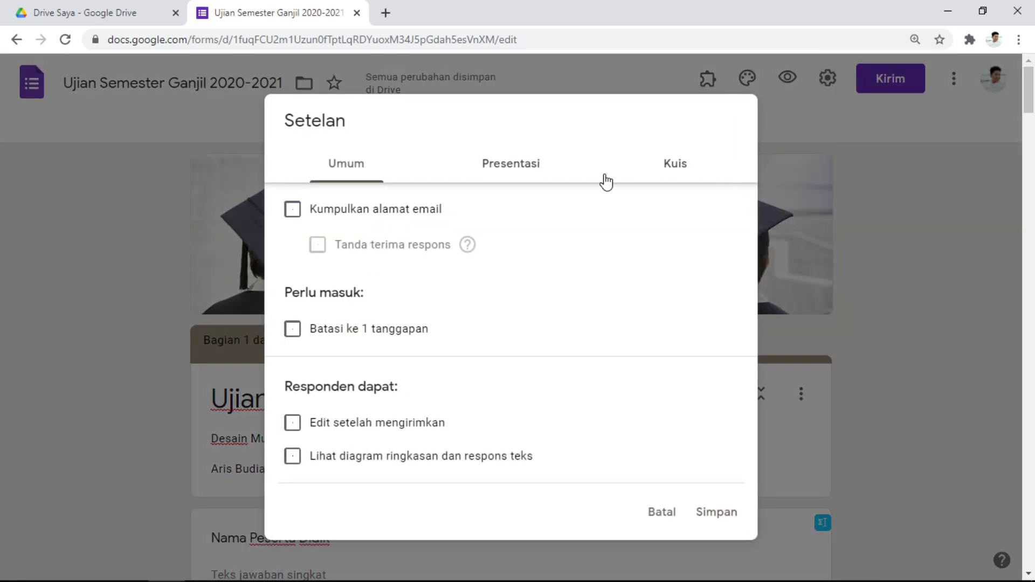
Turn the form into a quiz with "Pertanyaan tak terjawab" and "Jawaban yang benar" disabled for respondents, and save the settings
left_click(674, 172)
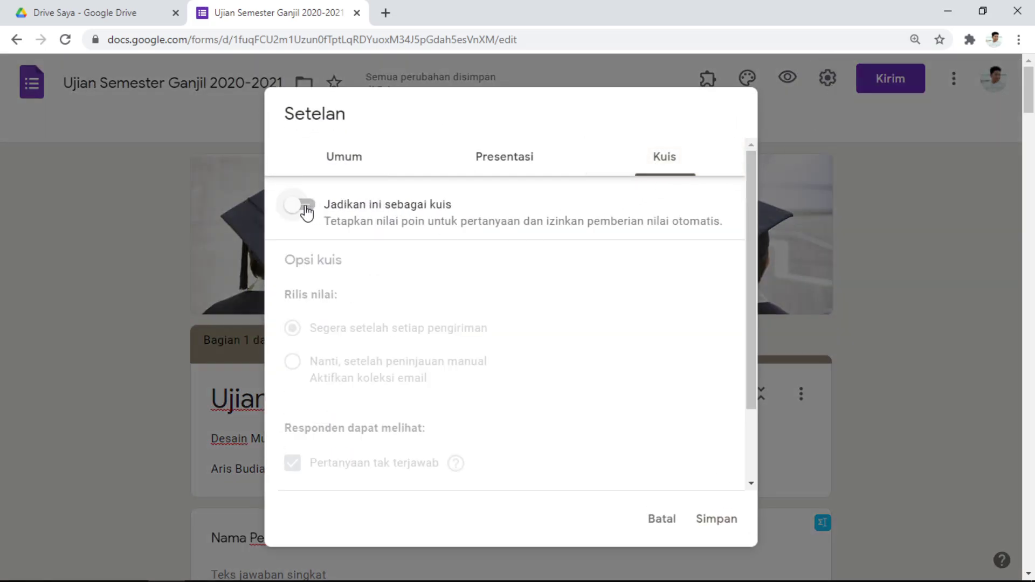
left_click(307, 212)
scroll(324, 428, "down", 2)
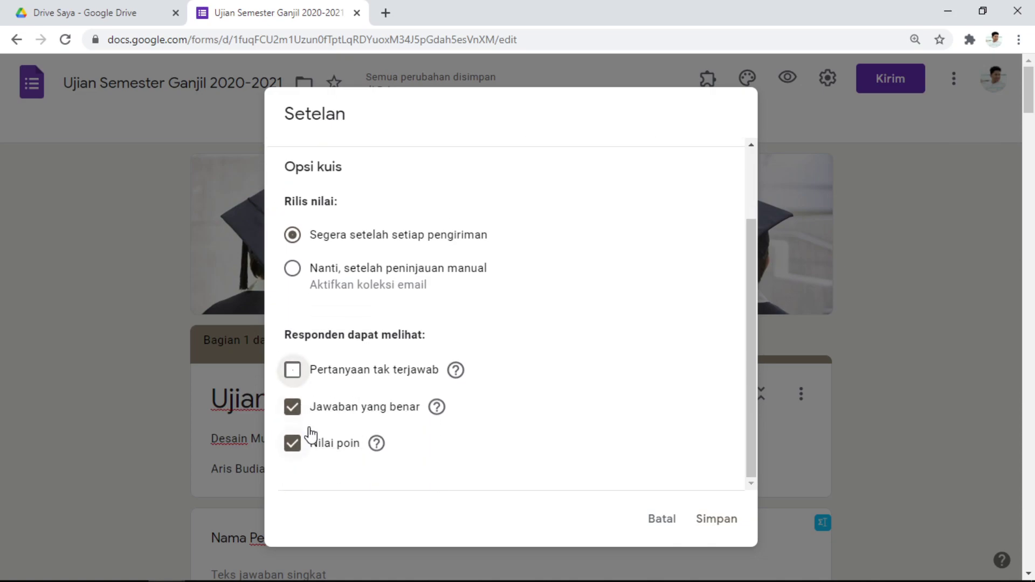
left_click(291, 413)
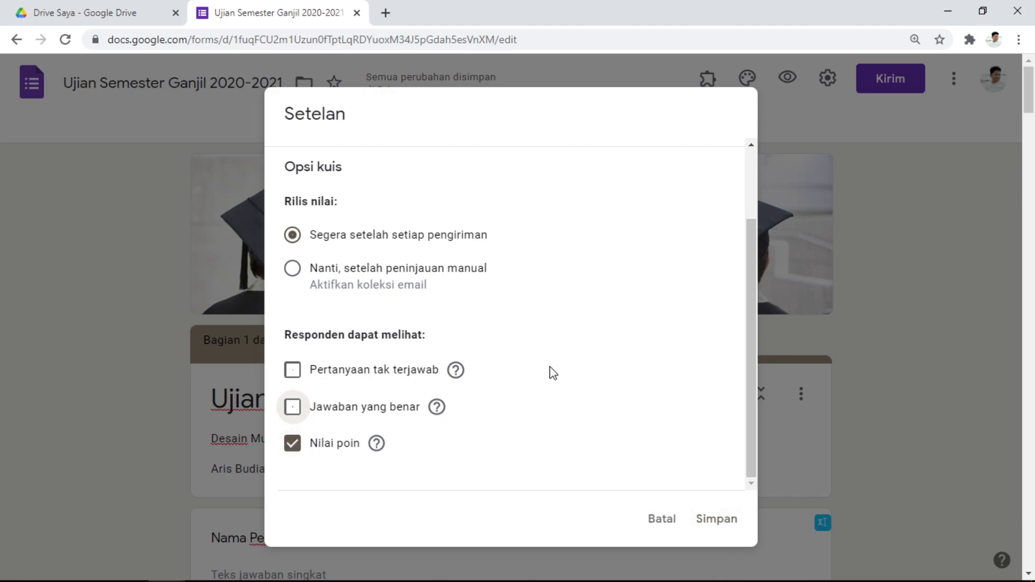
scroll(723, 416, "up", 2)
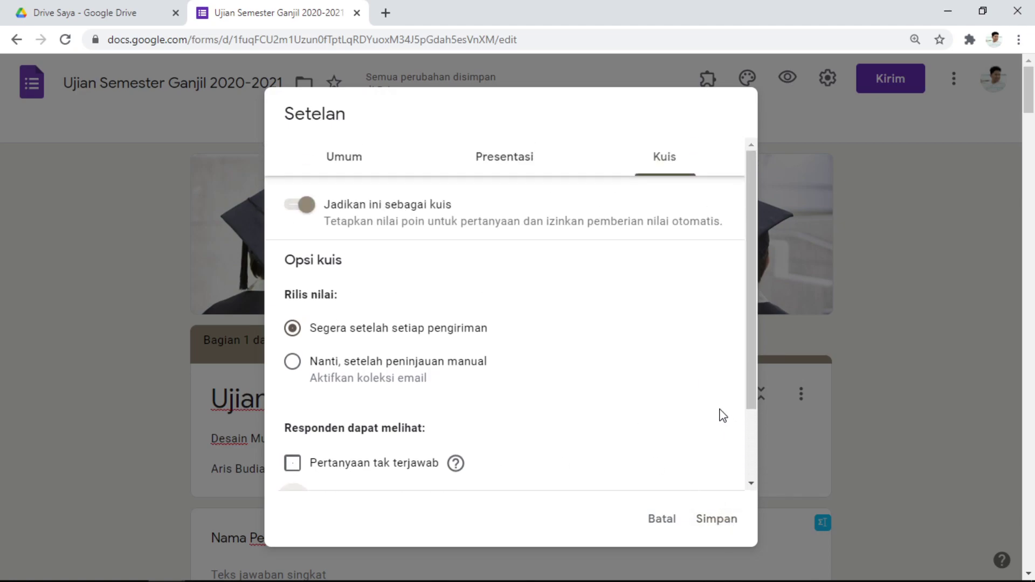
left_click(334, 164)
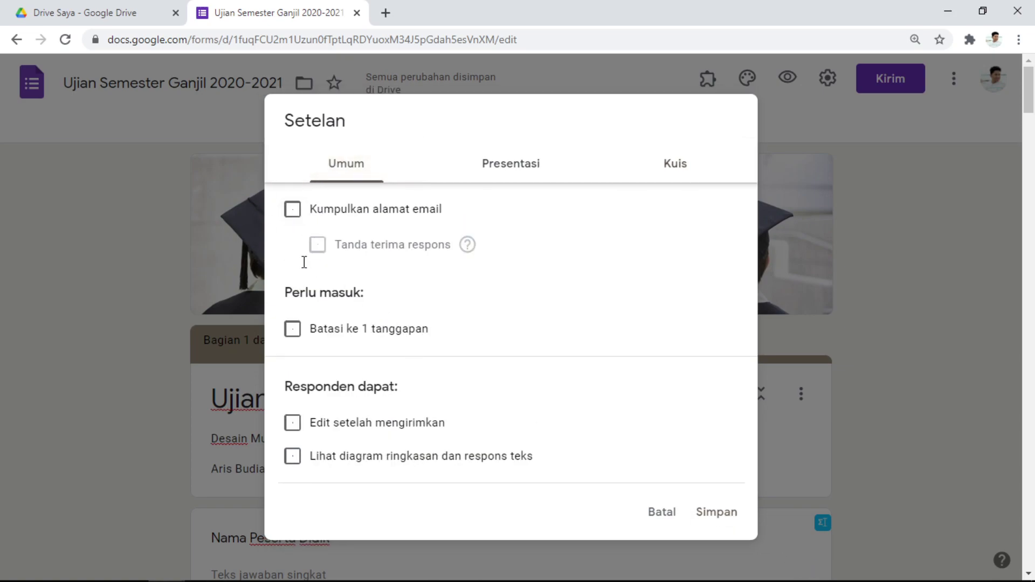
left_click(730, 517)
Set A as the correct answer of the first "Ibu kota negara Indonesia adalah" question and assign its points
scroll(951, 308, "down", 20)
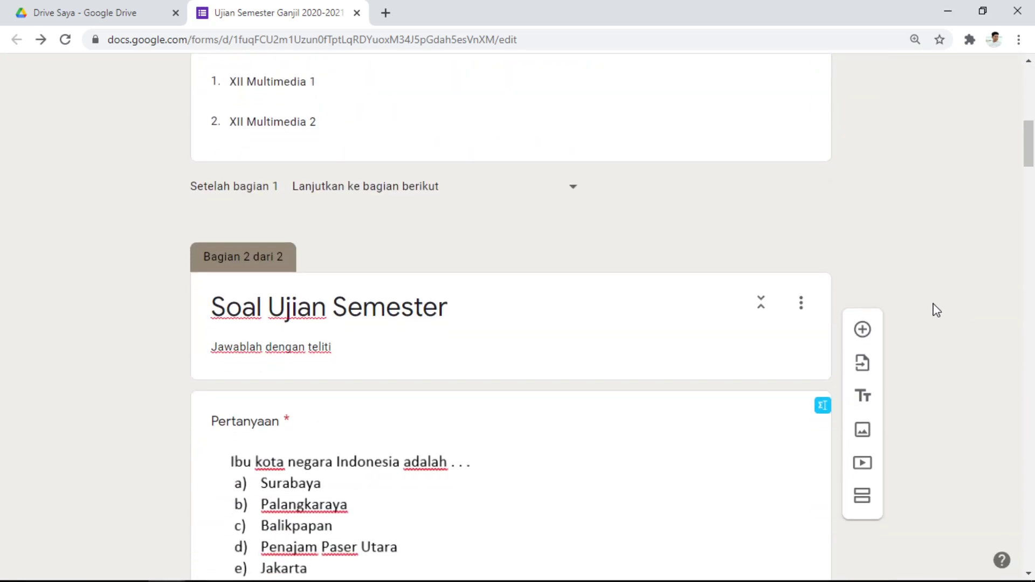
scroll(436, 347, "down", 3)
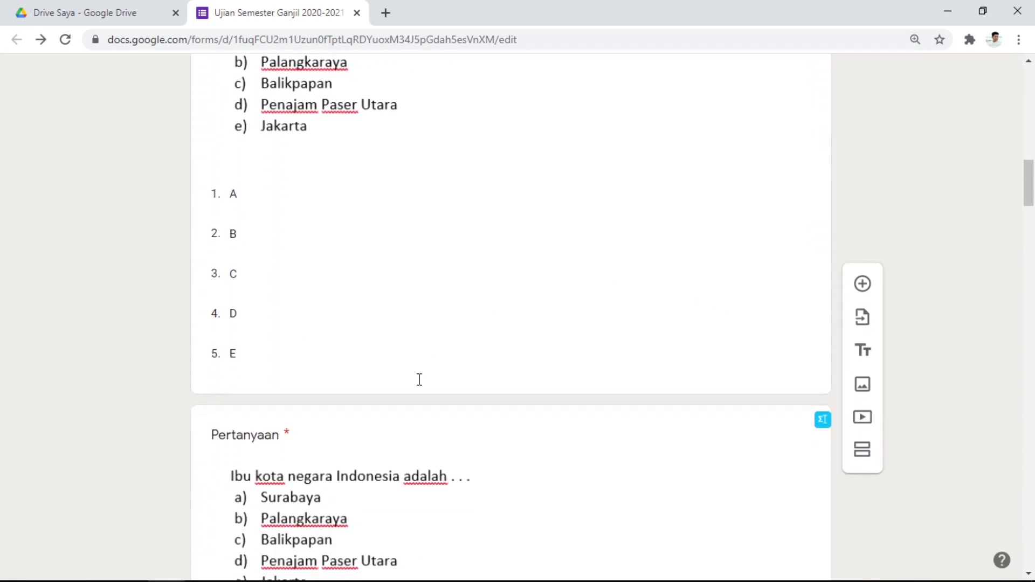
left_click(461, 278)
scroll(389, 270, "down", 4)
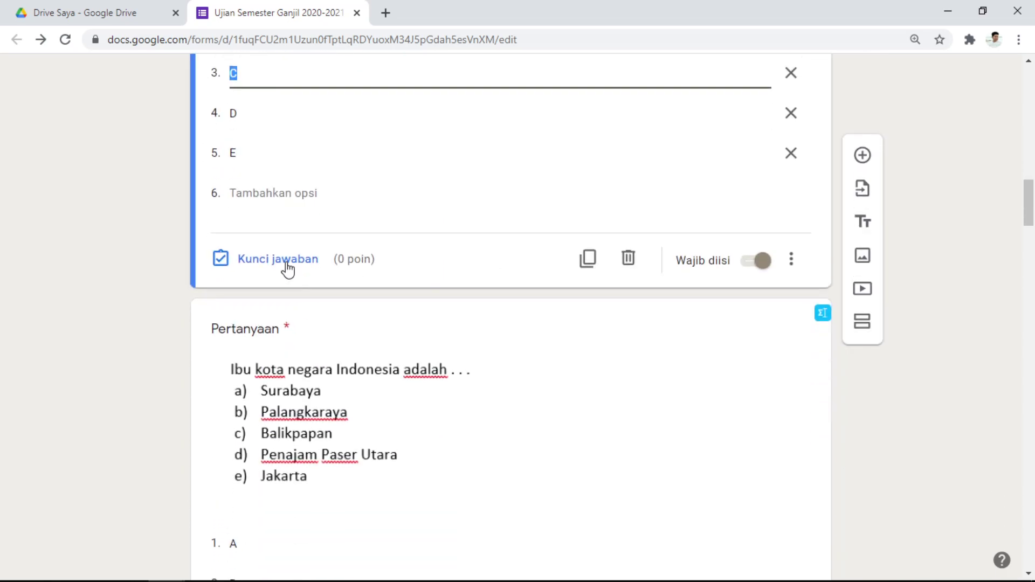
left_click(271, 270)
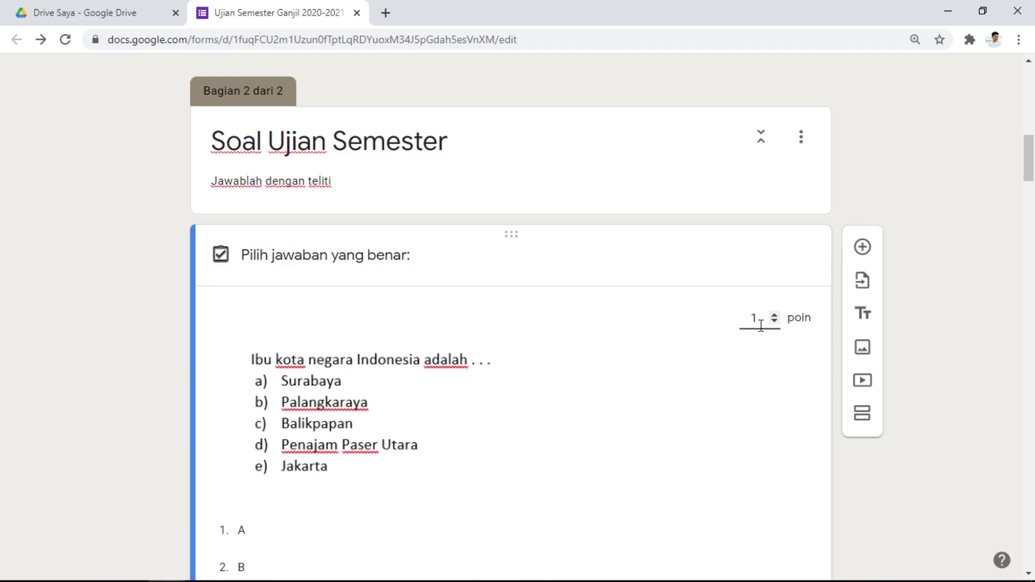
scroll(714, 300, "down", 9)
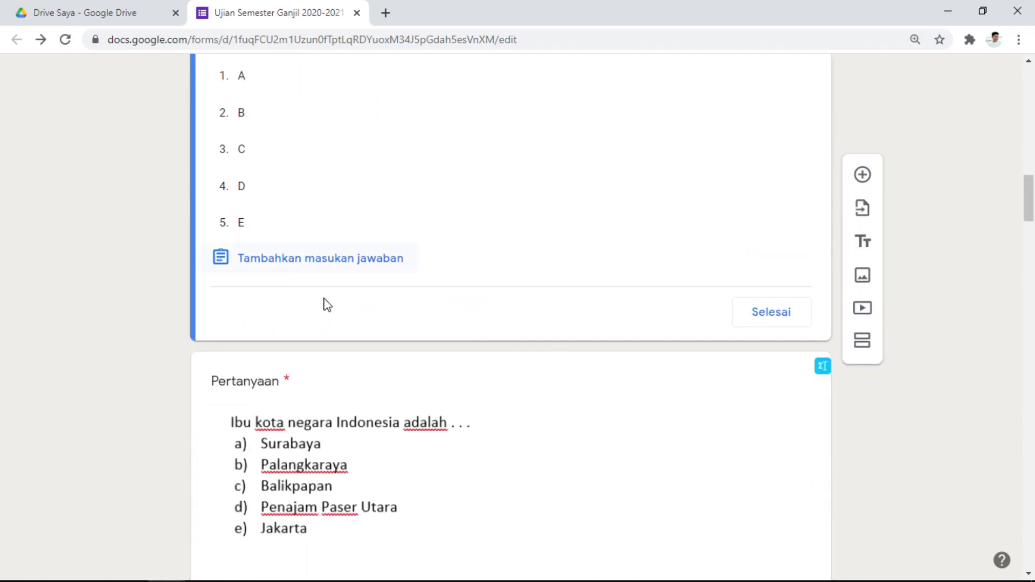
scroll(449, 318, "up", 3)
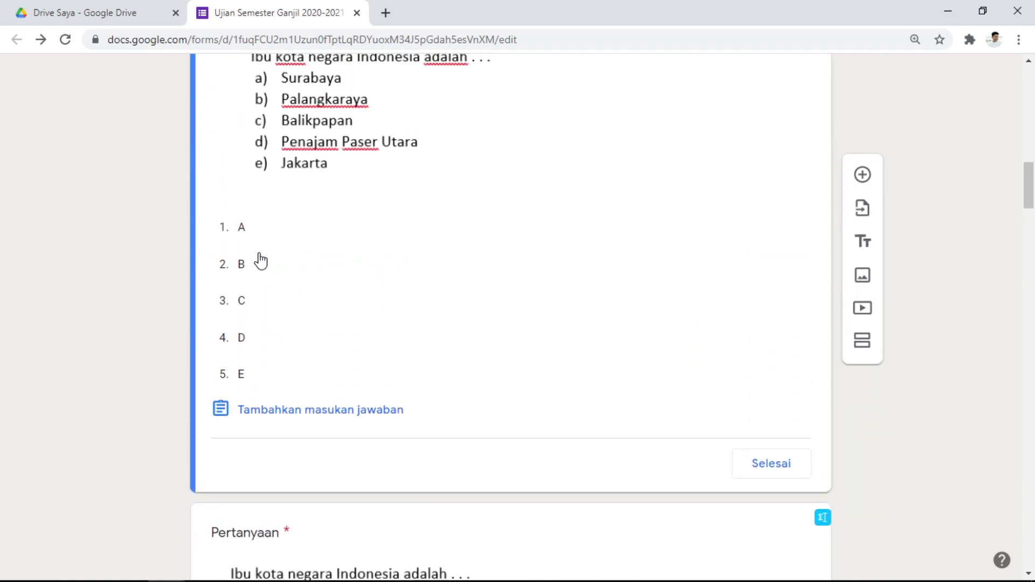
left_click(532, 236)
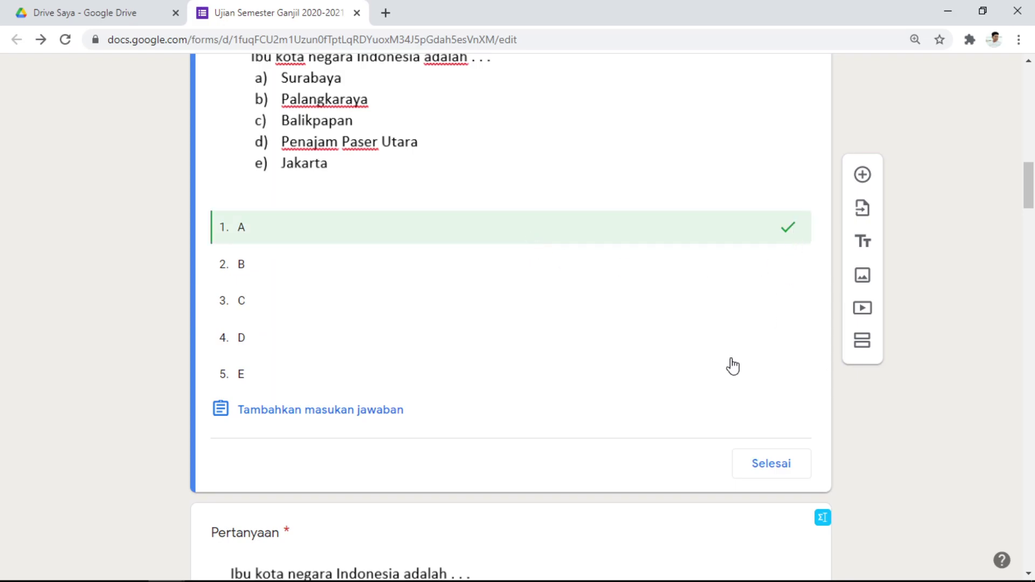
scroll(738, 345, "down", 7)
left_click(774, 86)
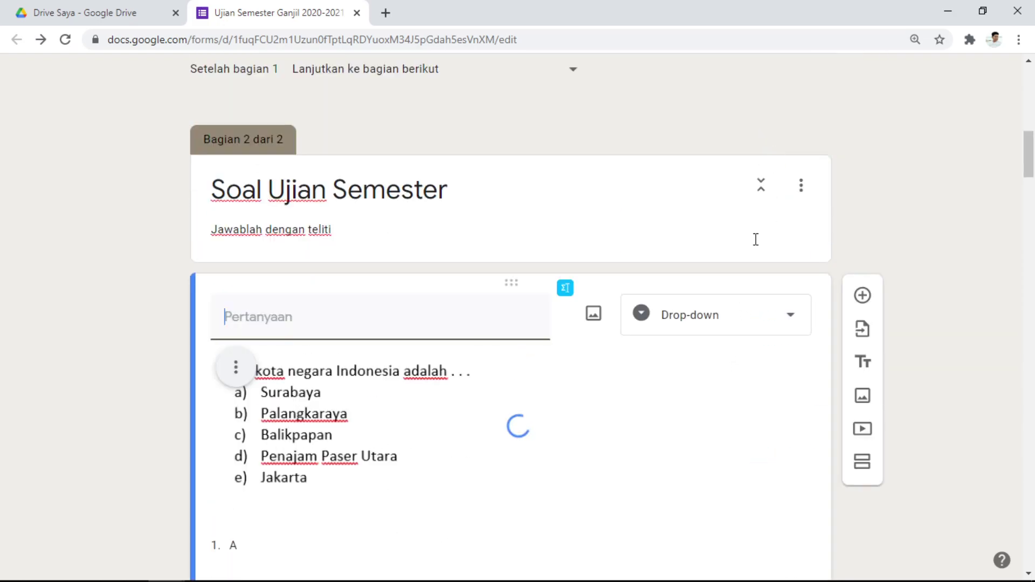
Set the second exam question's answer key to A, worth 10 points
scroll(755, 242, "down", 15)
left_click(437, 249)
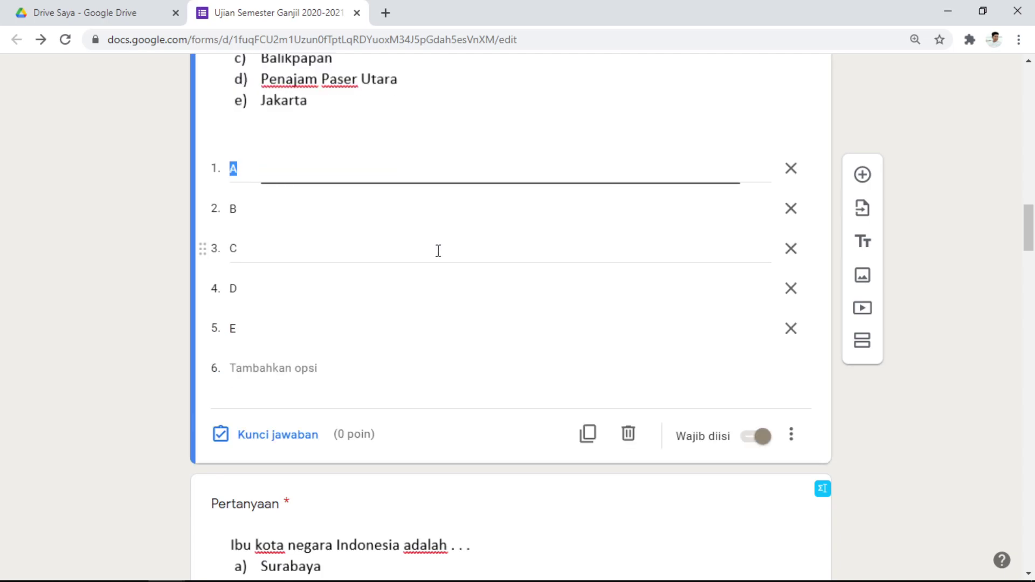
left_click(275, 435)
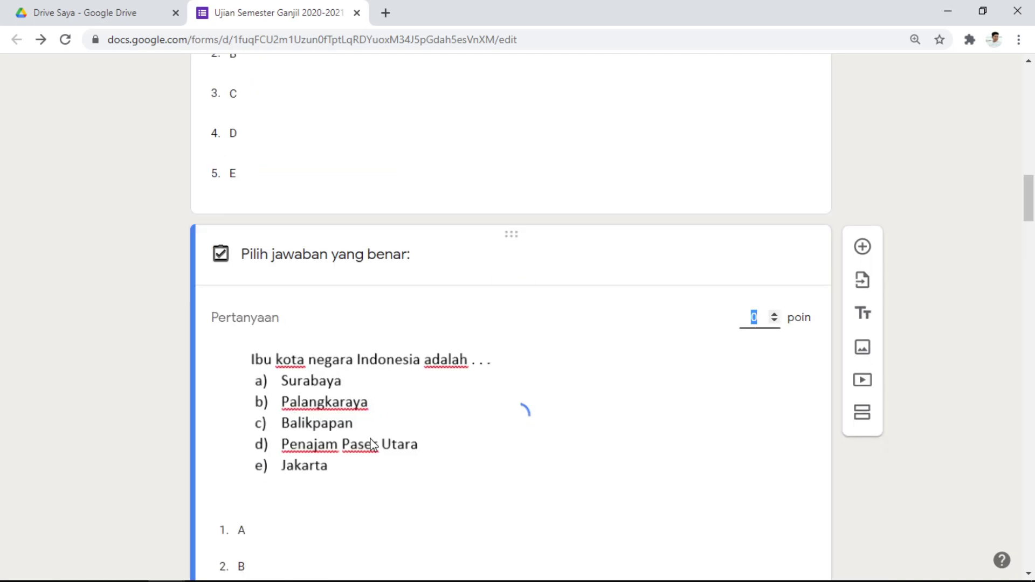
left_click(350, 534)
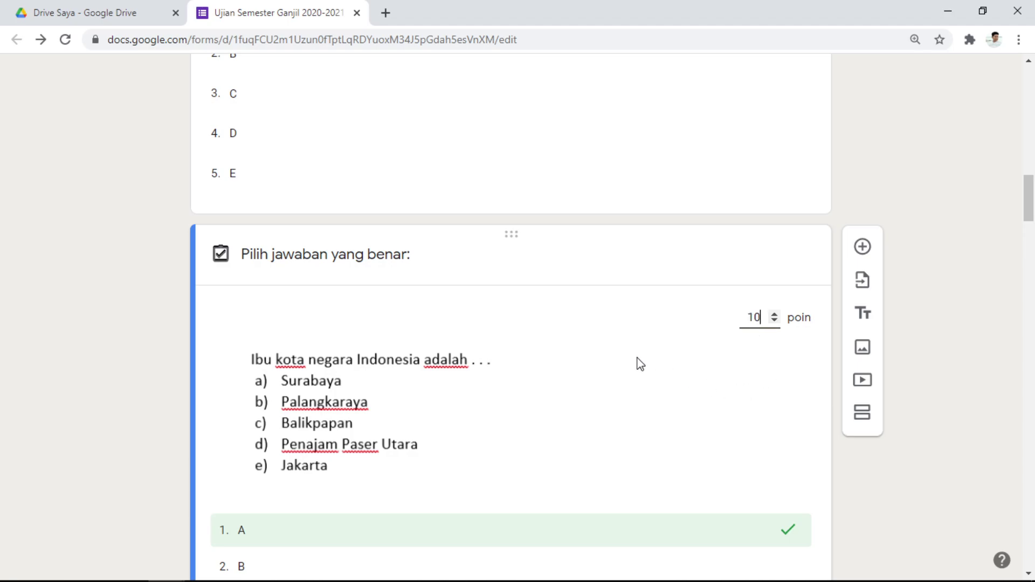
left_click(757, 240)
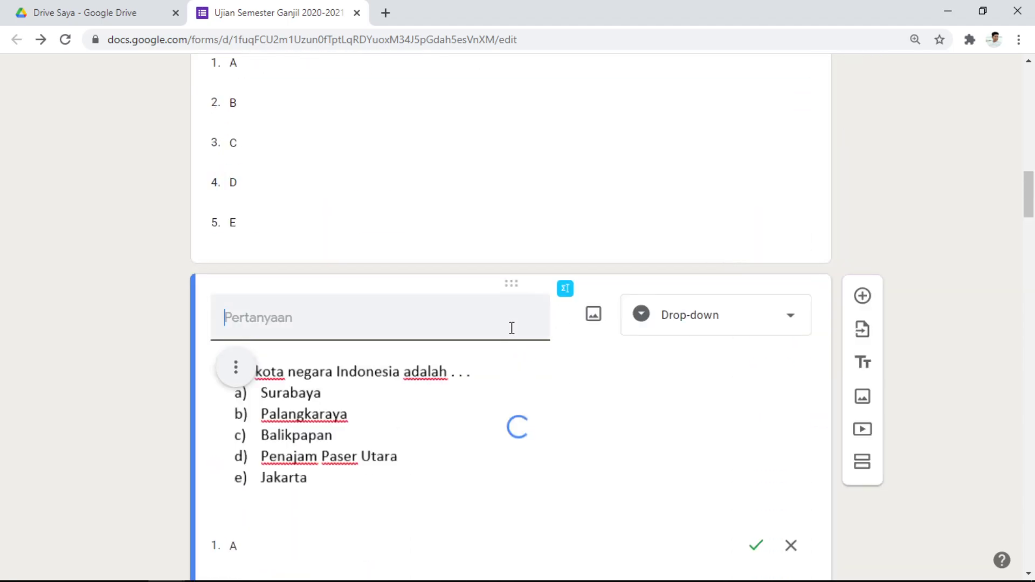
Set A as the correct answer in the third exam question's answer key and enter its point value
scroll(334, 362, "down", 10)
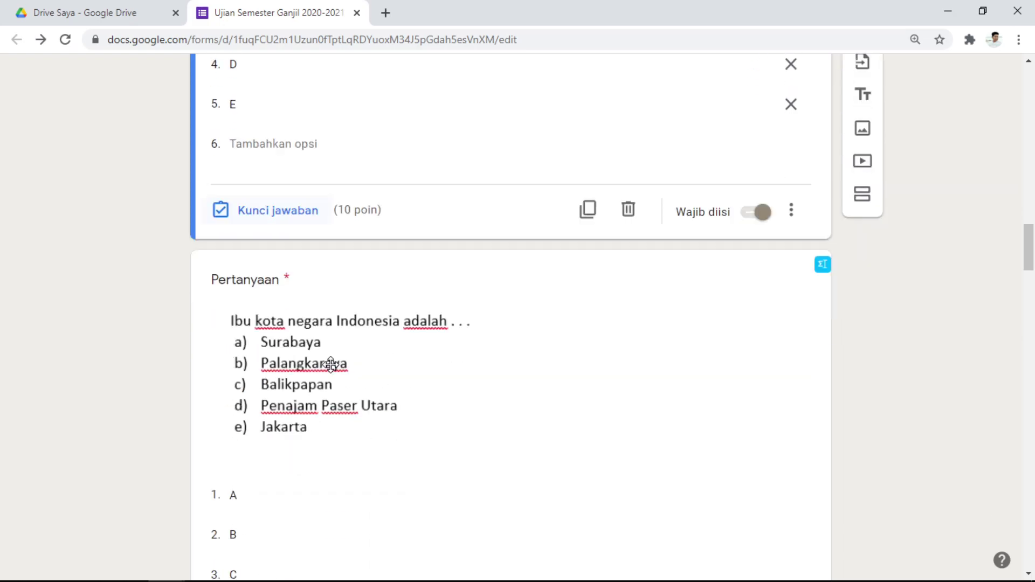
left_click(284, 174)
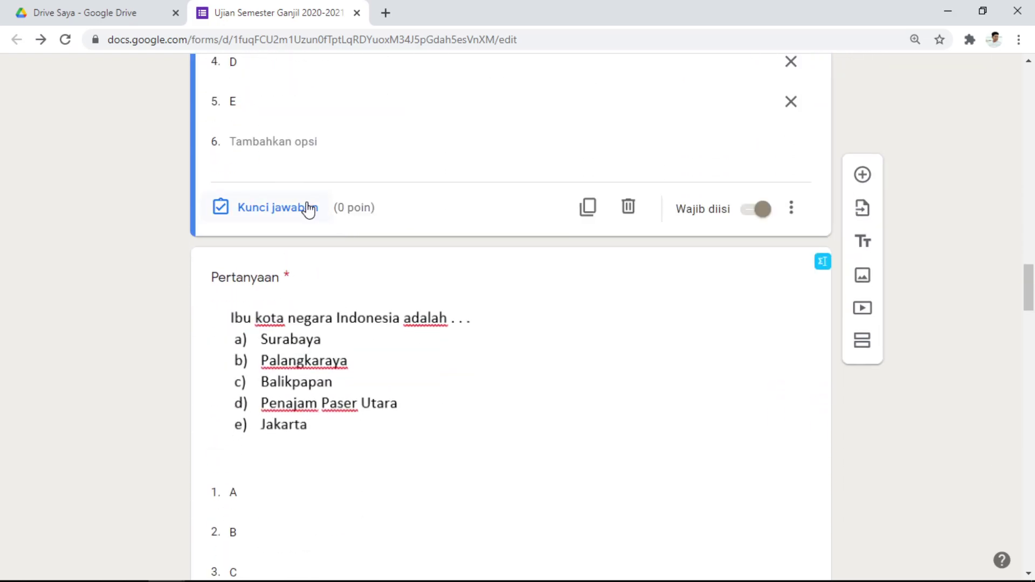
left_click(309, 208)
left_click(482, 538)
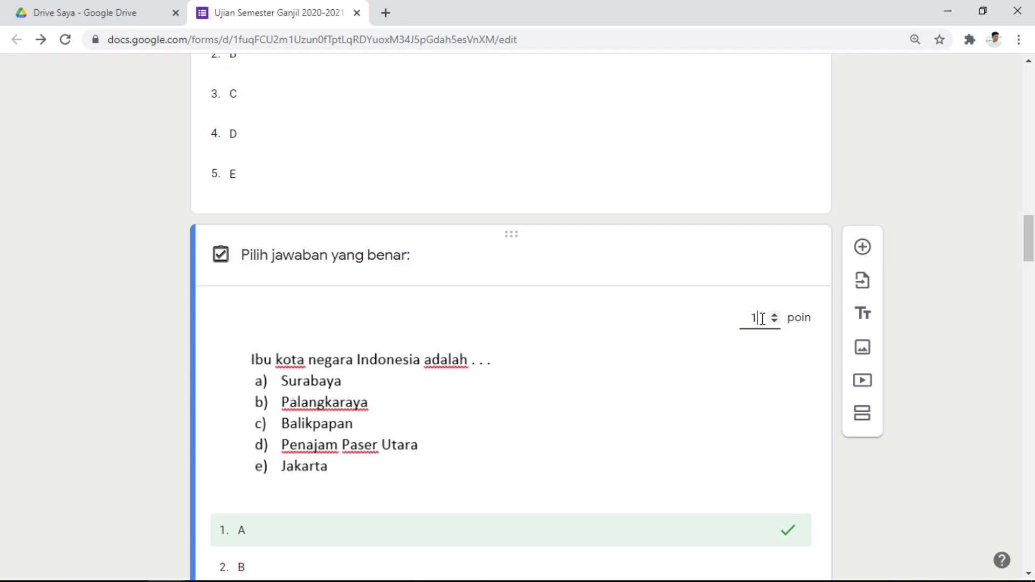
scroll(439, 339, "down", 12)
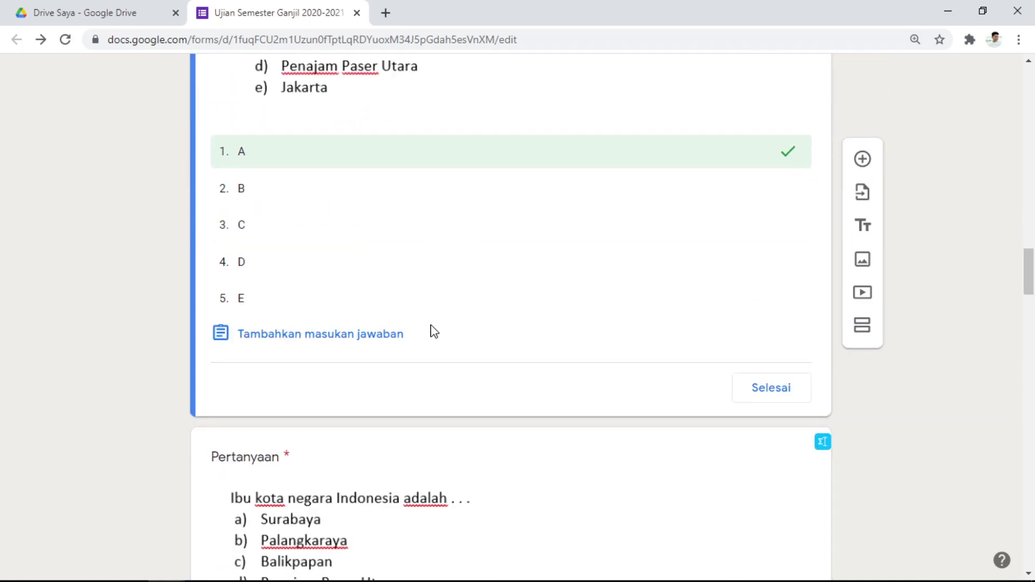
Mark A as the correct answer in the fourth exam question's answer key and finish the key
left_click(399, 324)
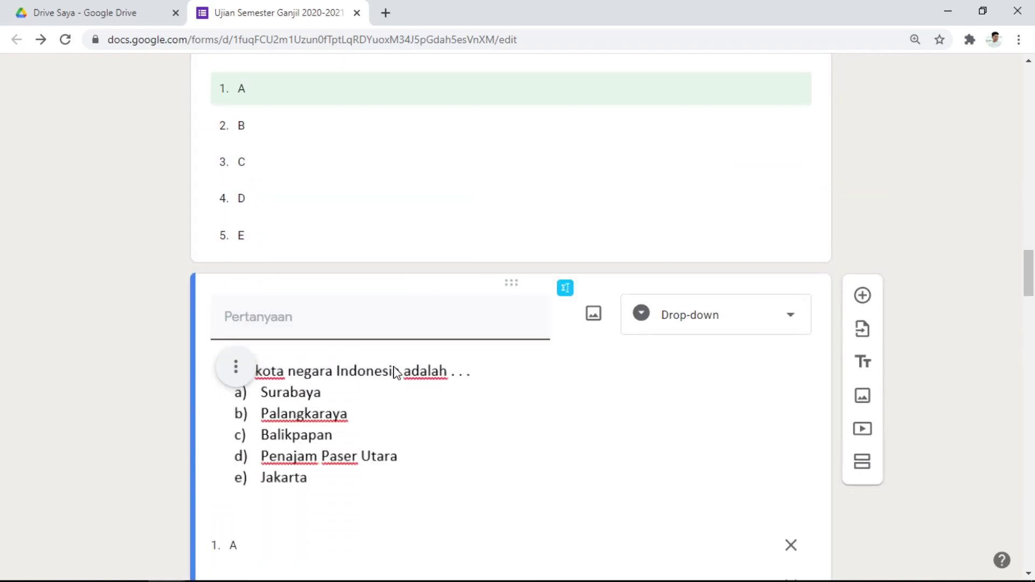
scroll(751, 319, "down", 5)
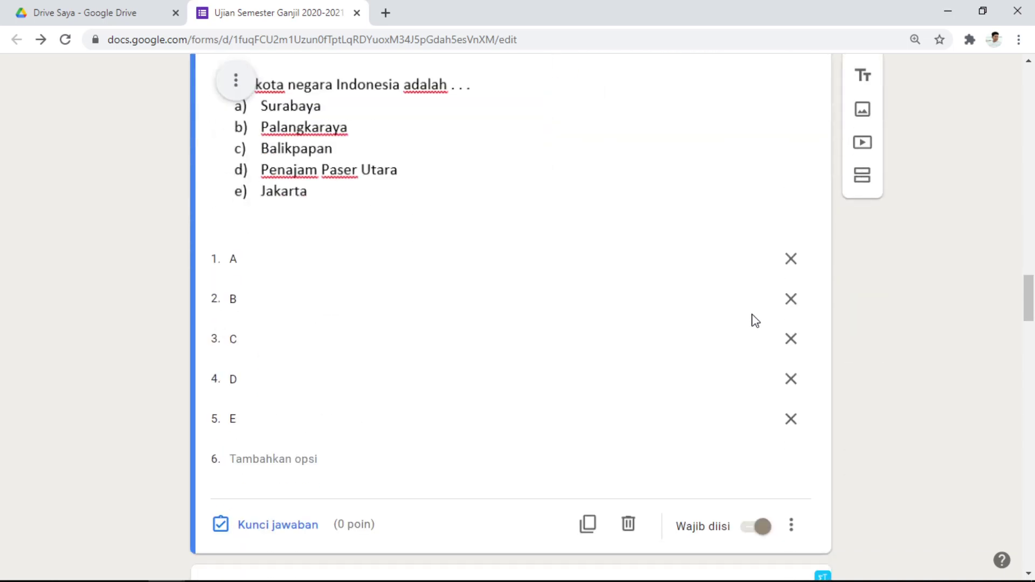
left_click(313, 509)
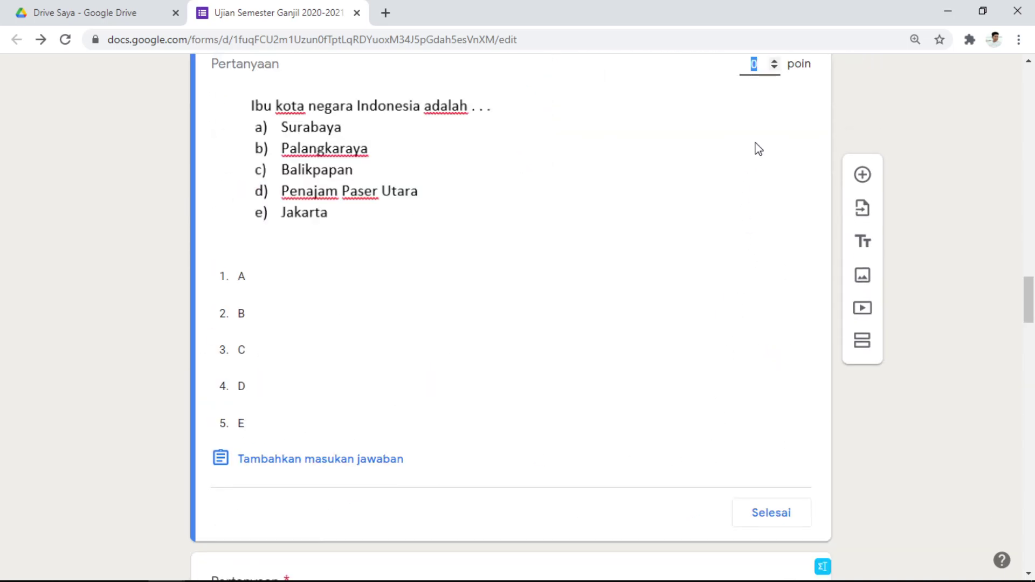
scroll(485, 210, "down", 7)
scroll(416, 220, "up", 3)
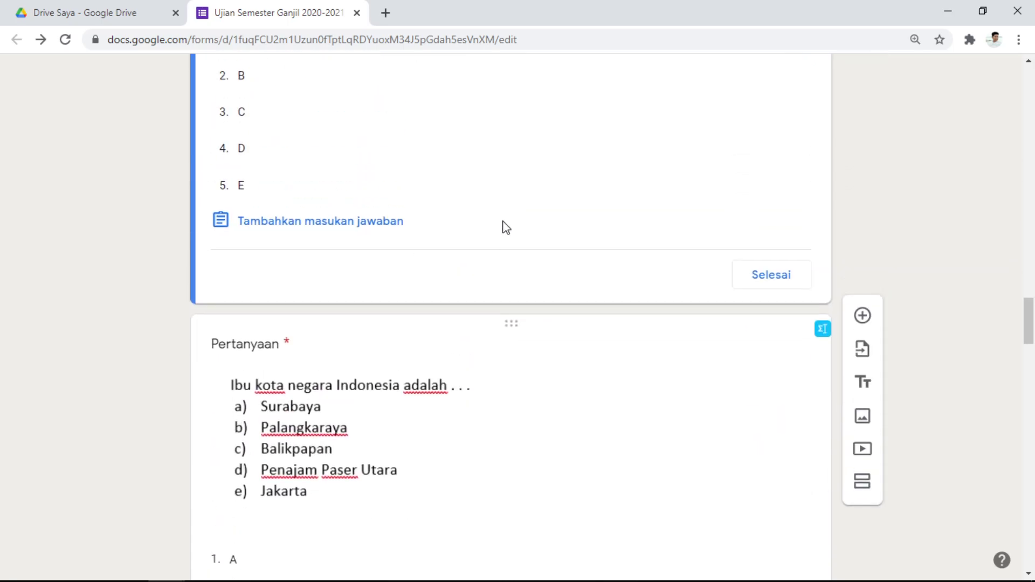
scroll(297, 135, "up", 1)
left_click(291, 128)
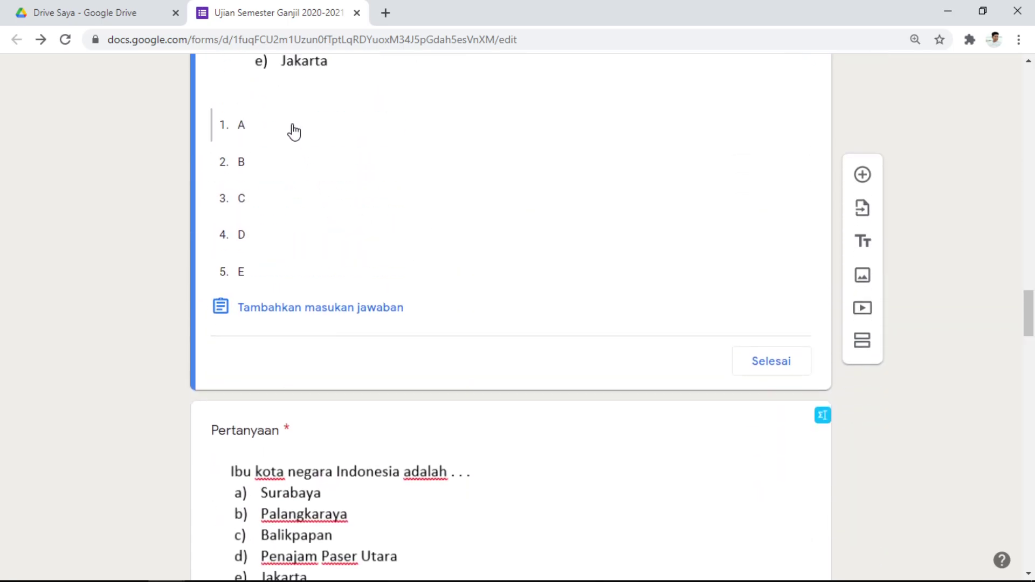
left_click(773, 361)
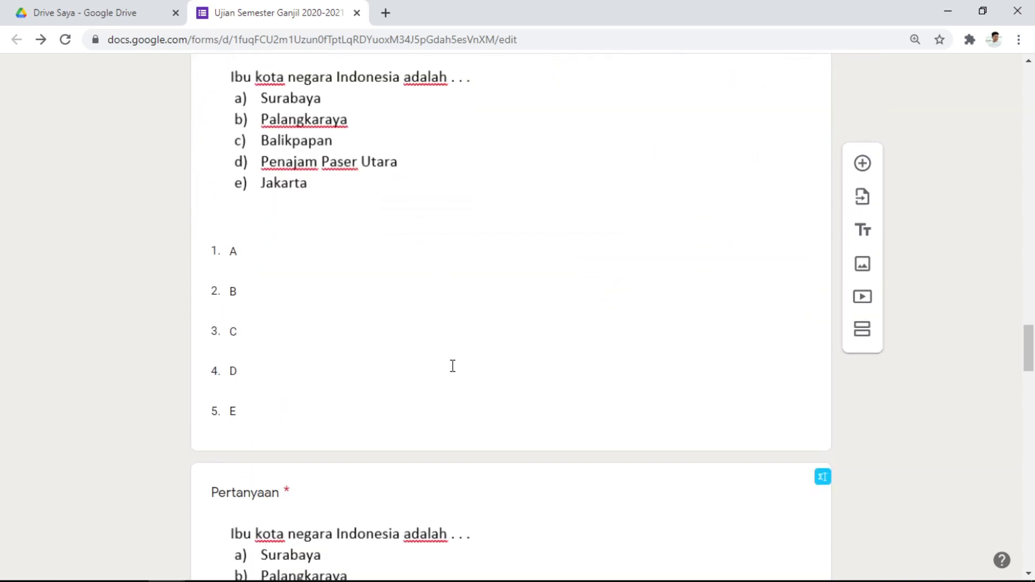
Give the fifth exam question 10 points and set A as its correct answer
scroll(450, 365, "down", 4)
left_click(386, 153)
left_click(307, 203)
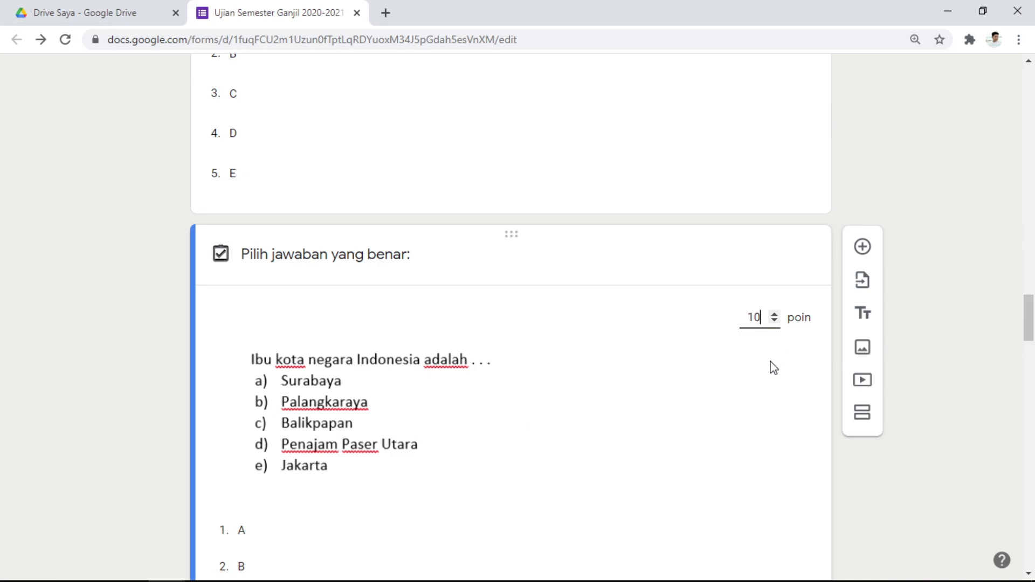
scroll(510, 355, "down", 8)
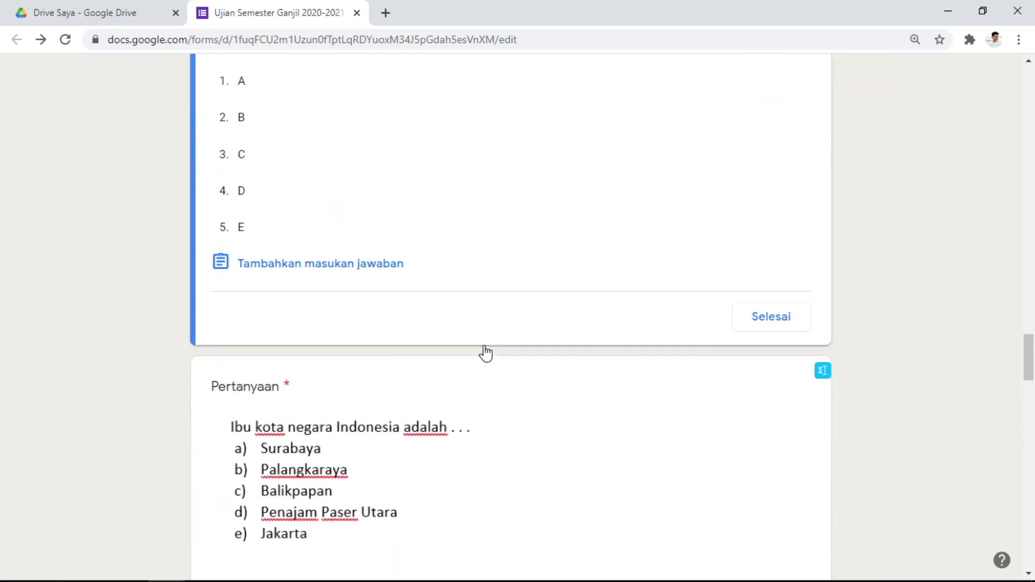
left_click(279, 85)
left_click(776, 307)
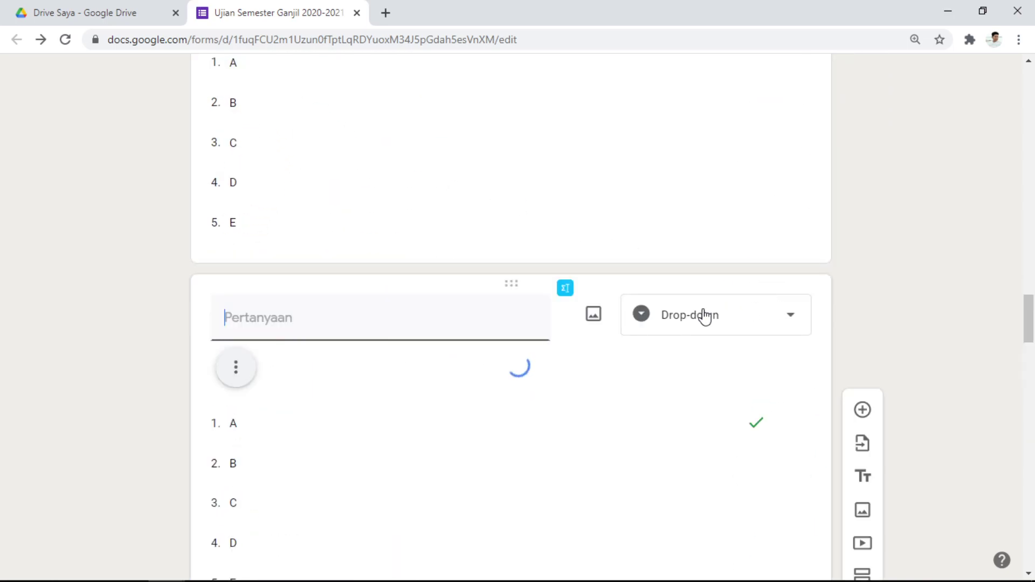
Set the answer key of the last "Ibu kota negara Indonesia" question, just before the Kalimantan Timur one, to A with 10 points
scroll(613, 312, "down", 10)
scroll(492, 319, "down", 5)
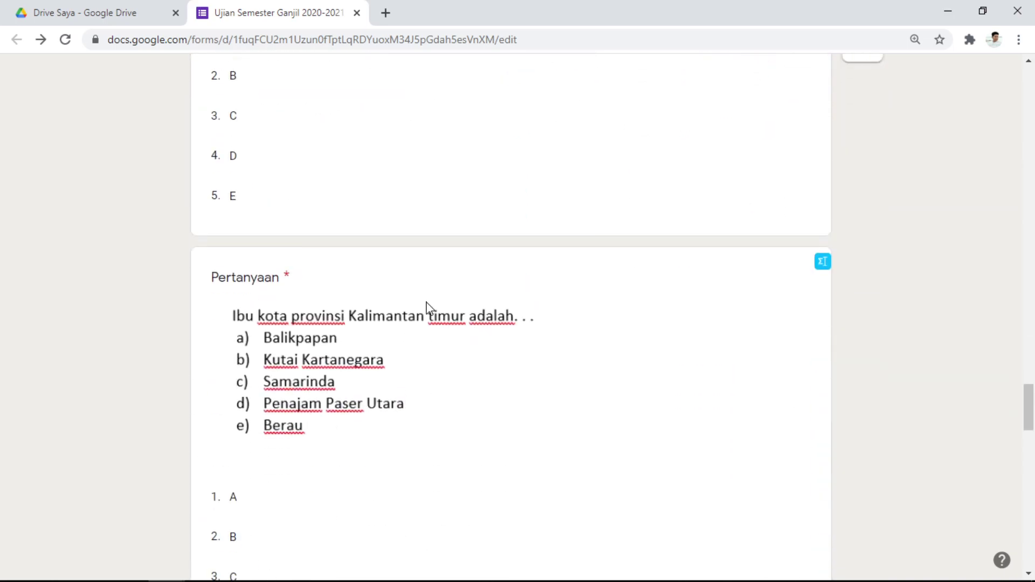
left_click(334, 167)
left_click(296, 221)
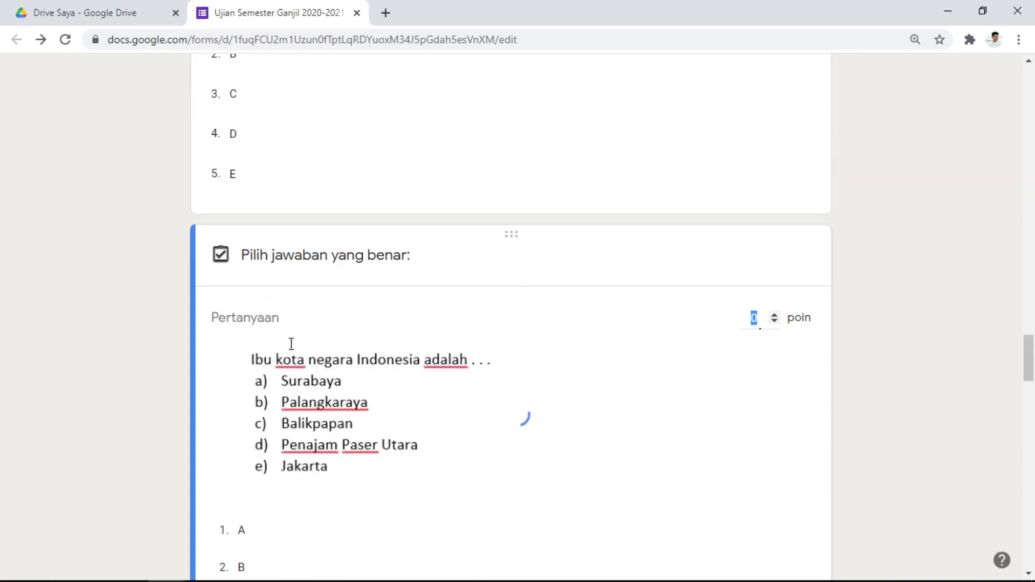
left_click(318, 538)
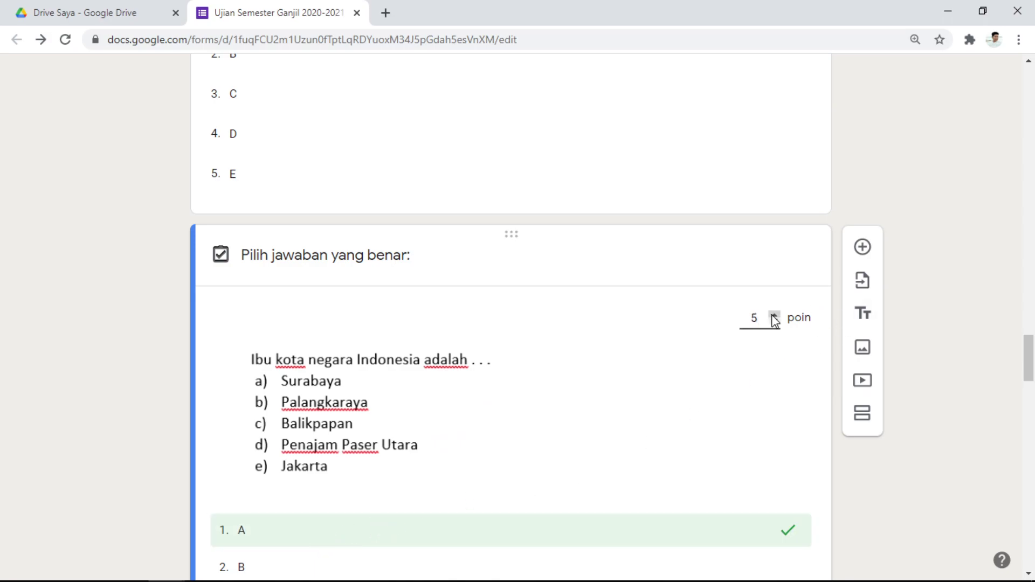
scroll(421, 145, "up", 2)
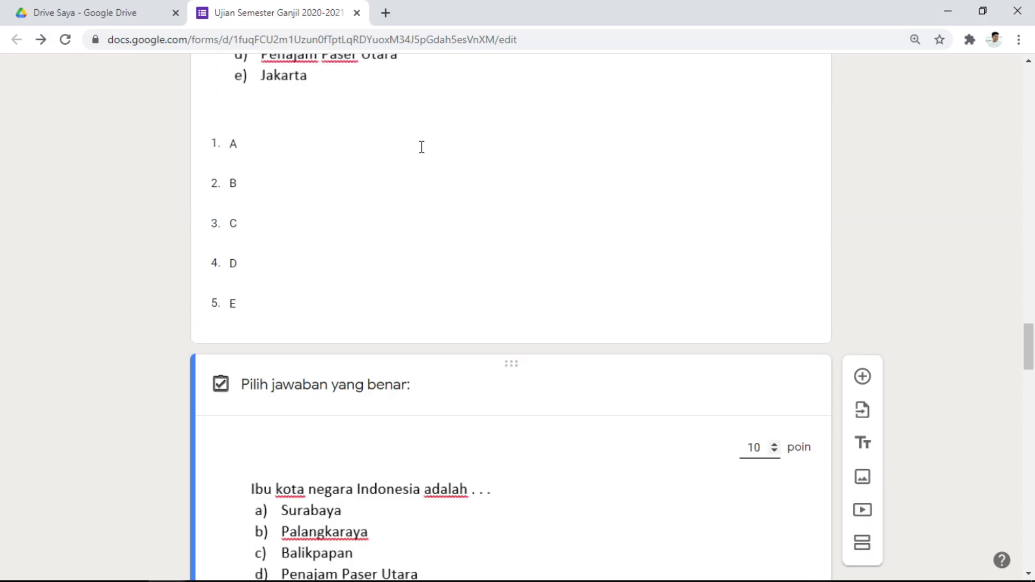
scroll(476, 192, "down", 7)
left_click(771, 463)
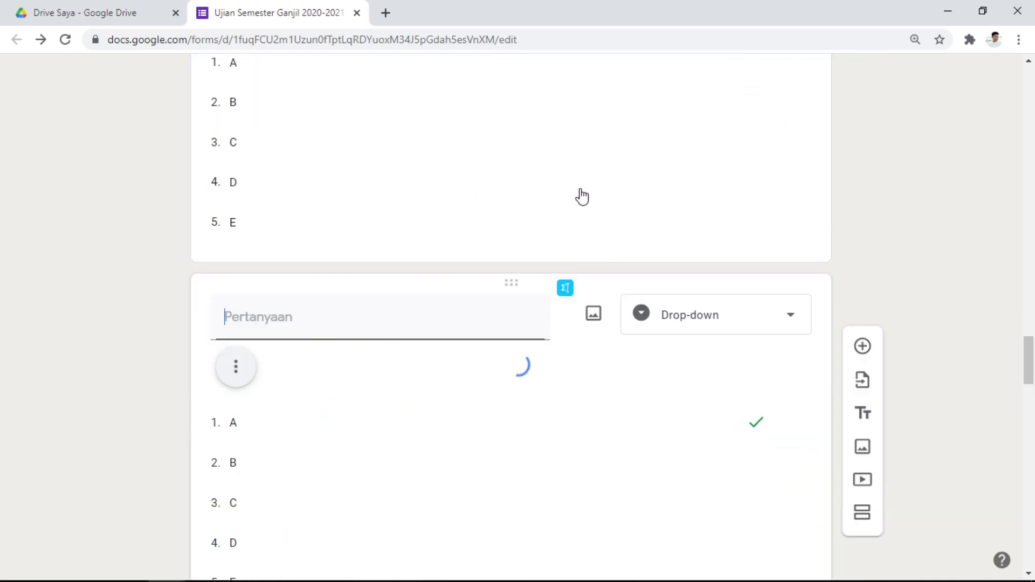
Give the first "Ibu kota provinsi Kalimantan timur" question 10 points and set A as its correct answer
scroll(550, 219, "up", 4)
left_click(561, 305)
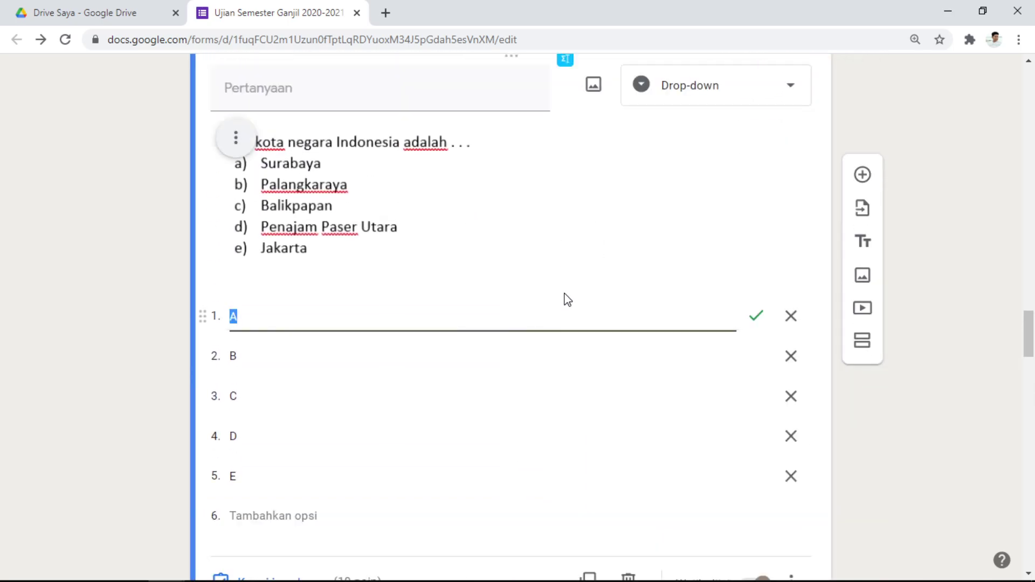
scroll(615, 263, "down", 5)
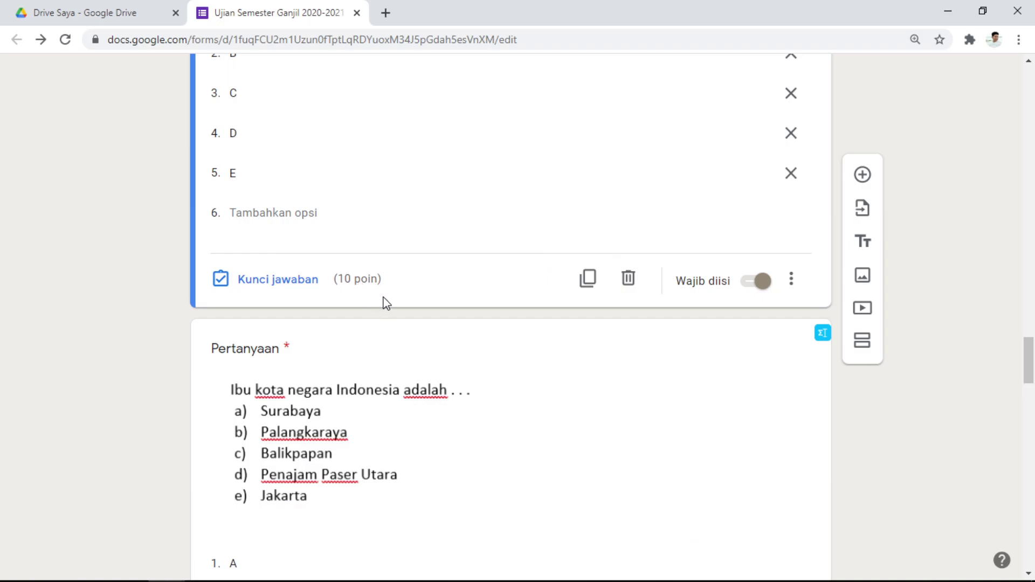
scroll(385, 303, "down", 8)
left_click(400, 231)
left_click(298, 294)
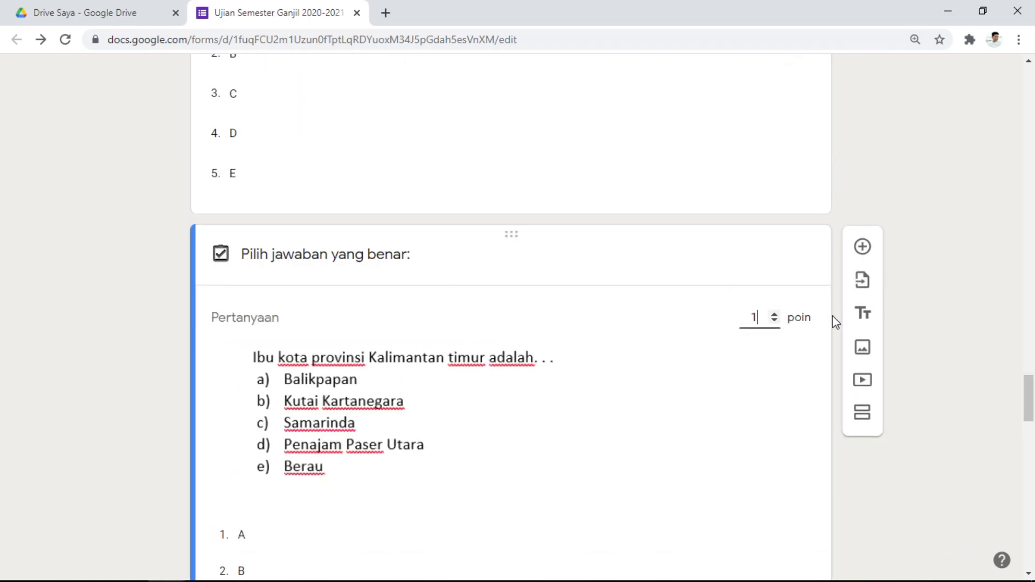
scroll(593, 345, "down", 8)
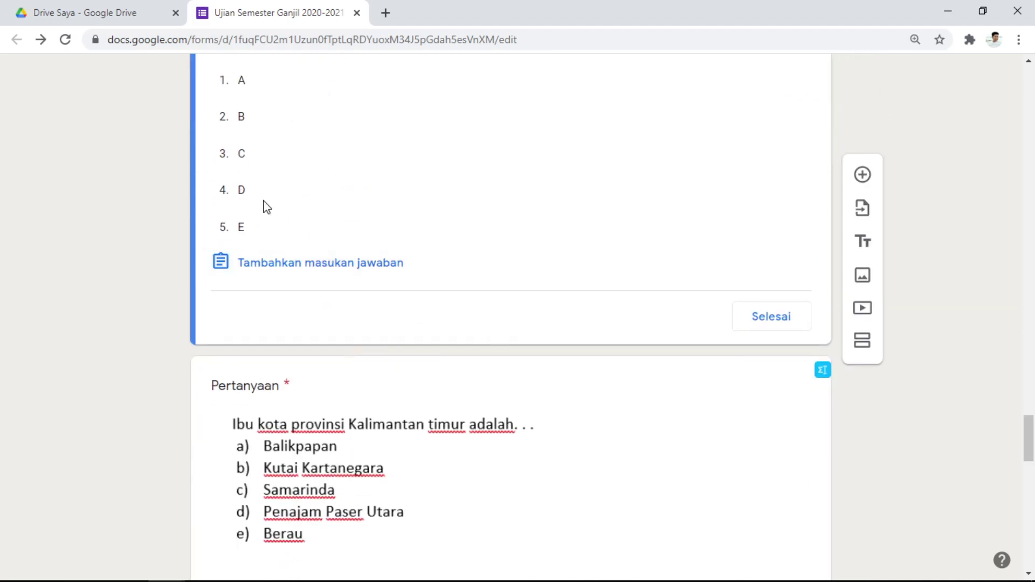
left_click(253, 86)
left_click(780, 322)
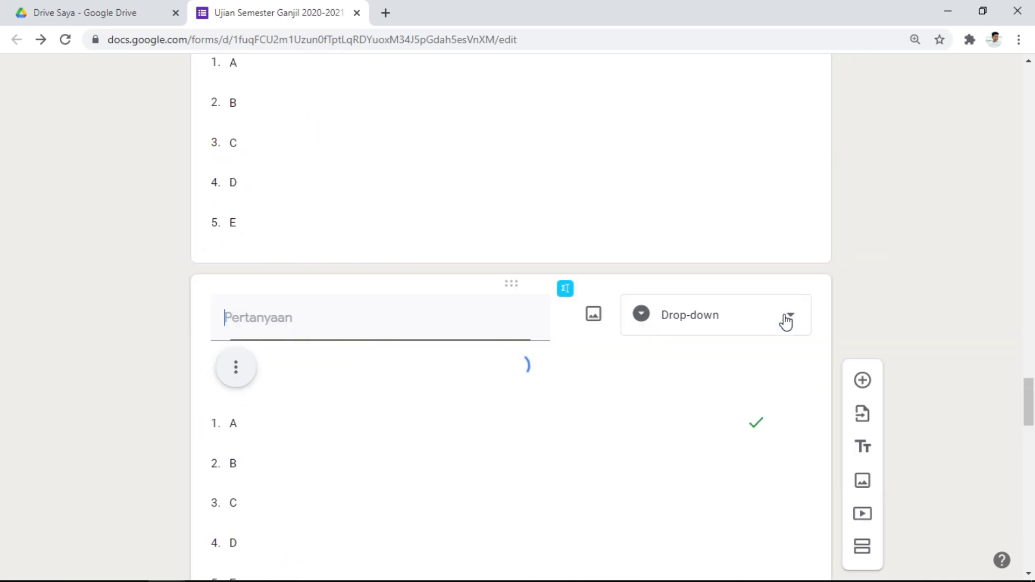
Set the answer key of the form's last "Ibu kota negara Indonesia yang baru" question to A with 10 points
scroll(765, 318, "down", 10)
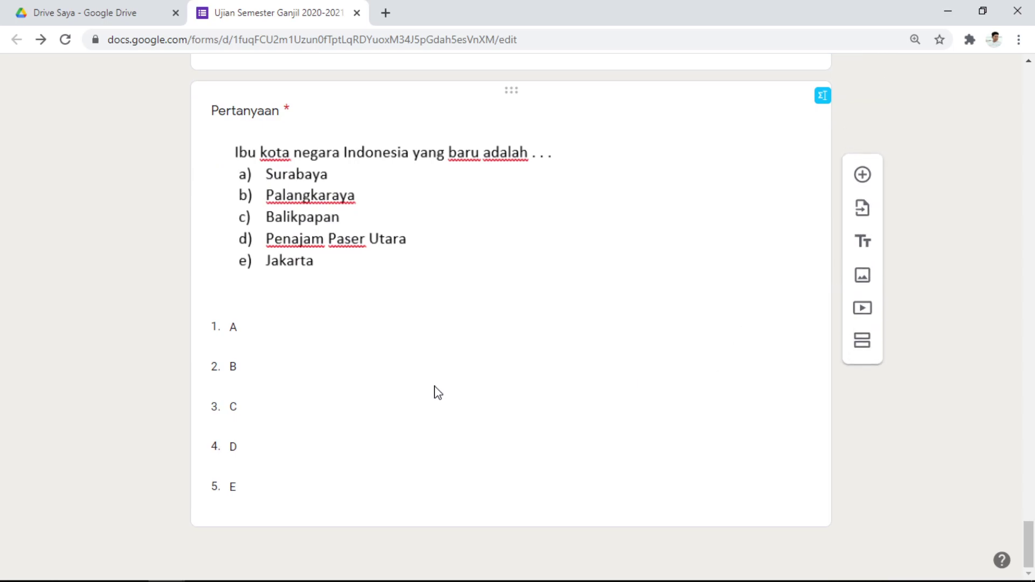
left_click(434, 386)
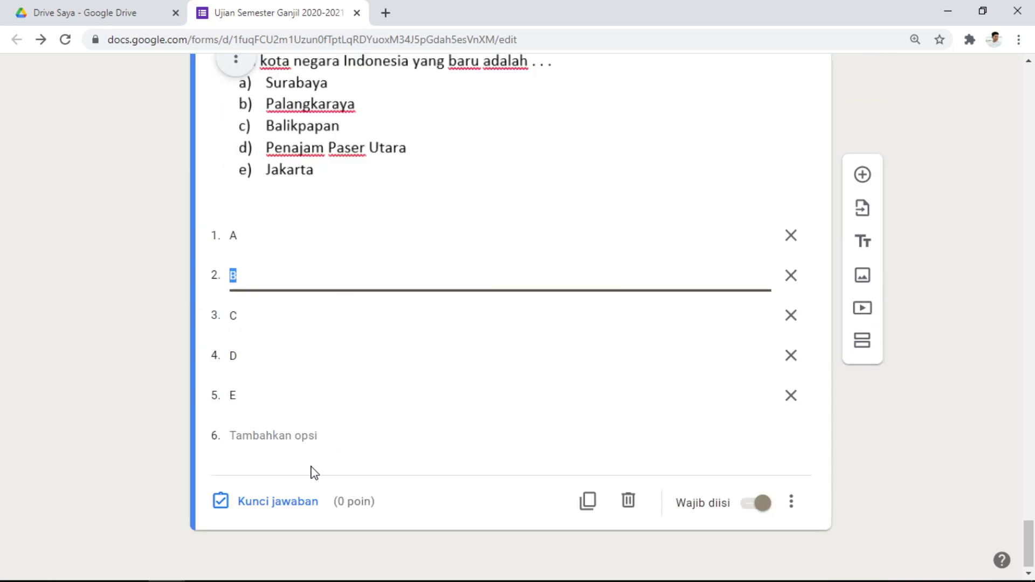
left_click(289, 507)
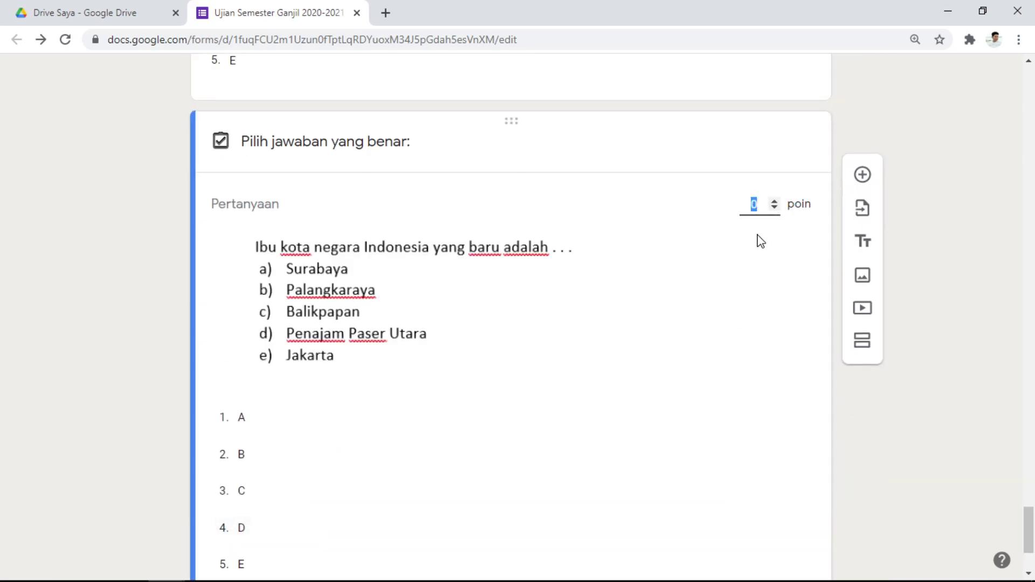
type("10")
left_click(443, 419)
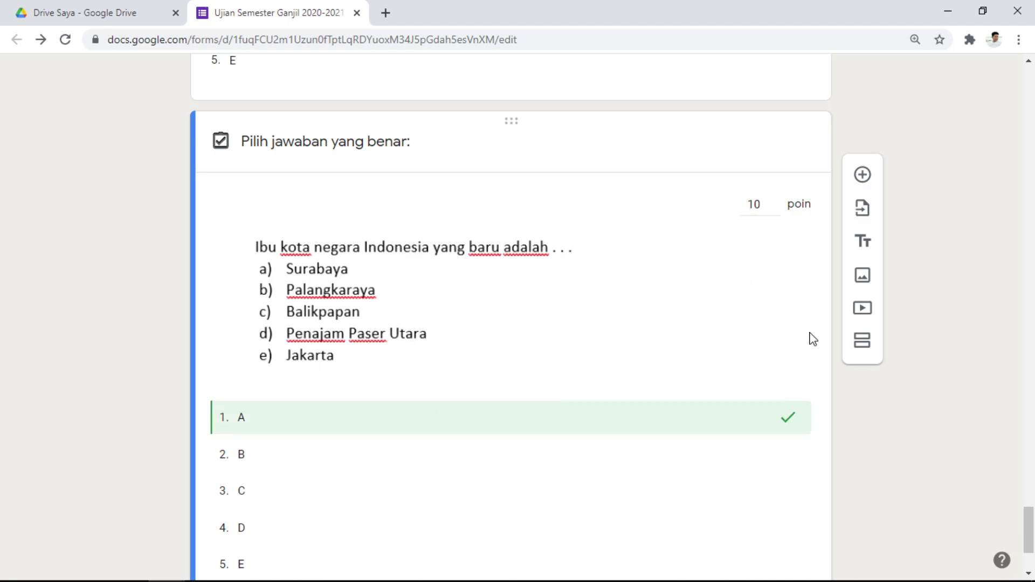
scroll(809, 339, "down", 3)
left_click(776, 503)
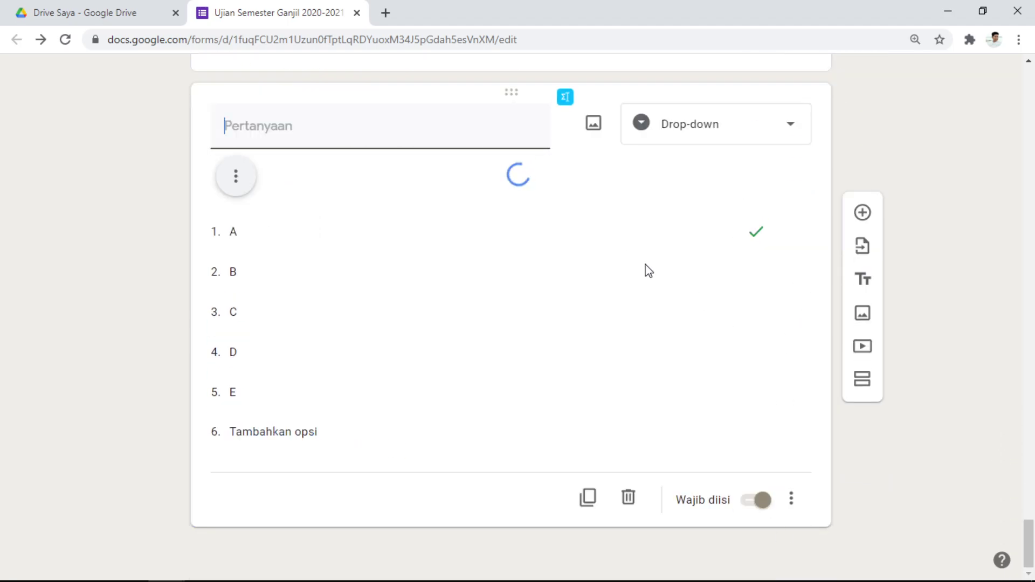
Mark A as correct and assign 10 points in the second-to-last question, the earlier "Ibu kota negara Indonesia yang baru" one
scroll(711, 270, "up", 8)
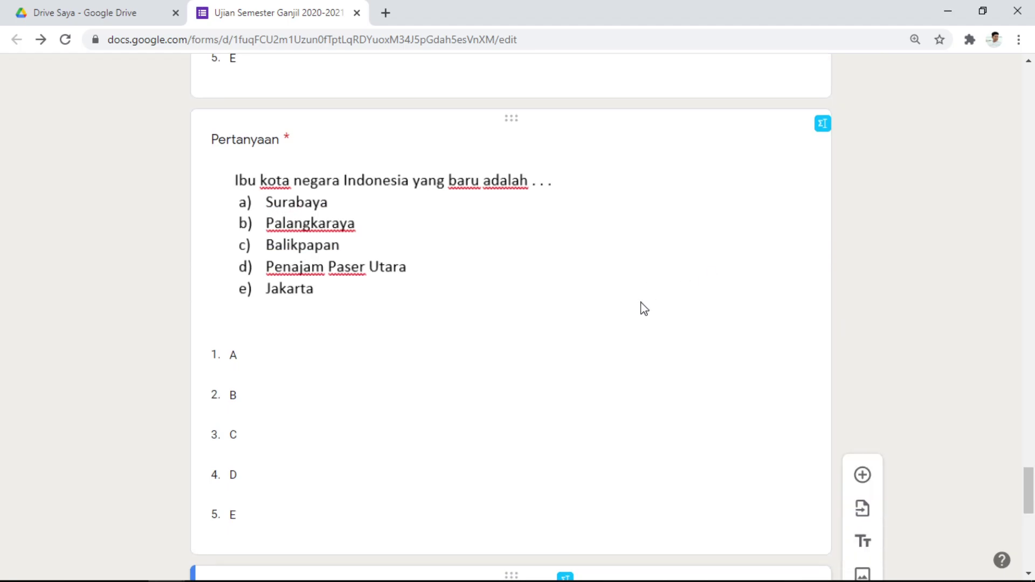
left_click(645, 307)
scroll(652, 310, "down", 5)
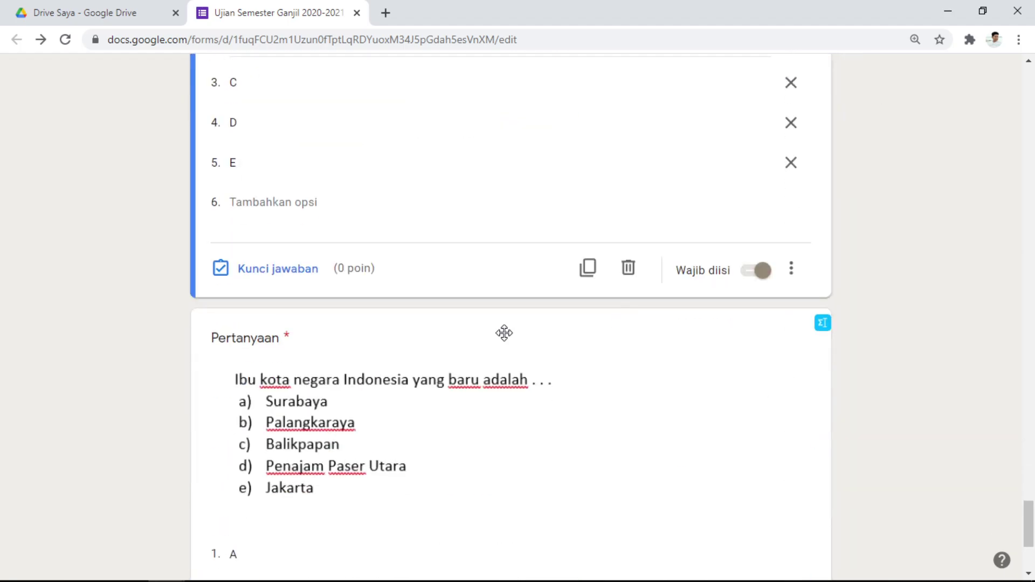
left_click(316, 269)
left_click(274, 539)
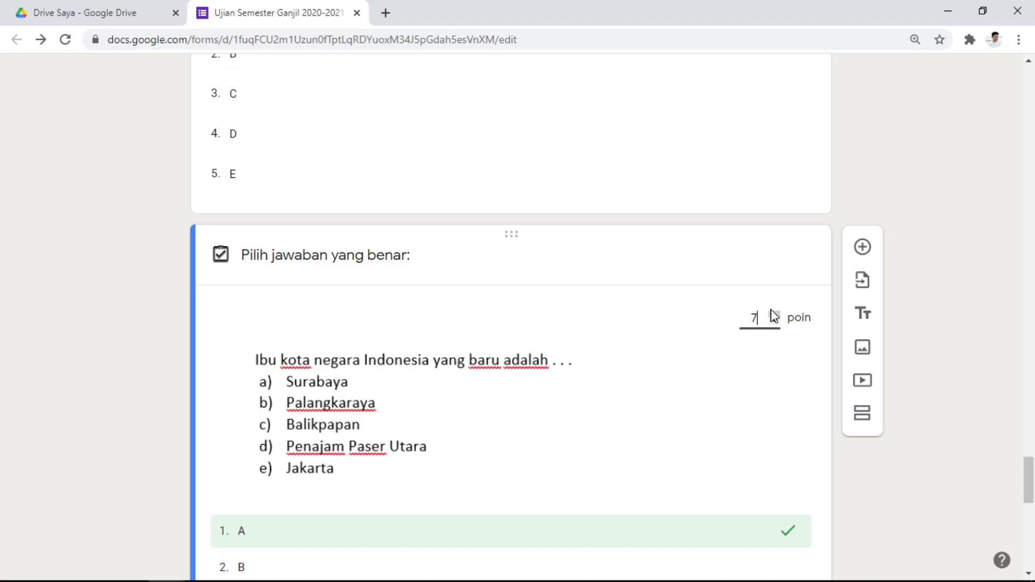
scroll(774, 319, "down", 1)
left_click_drag(1028, 471, 1033, 496)
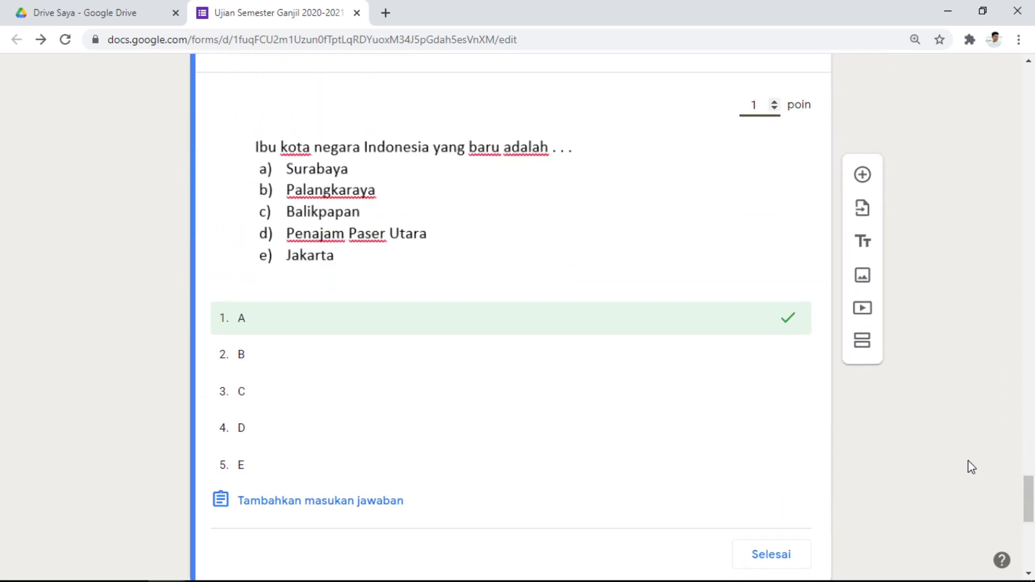
scroll(782, 356, "down", 5)
left_click(763, 262)
Check the form's total points and look through the exam questions for one with a missing answer key or points
scroll(853, 326, "up", 20)
scroll(853, 326, "up", 20)
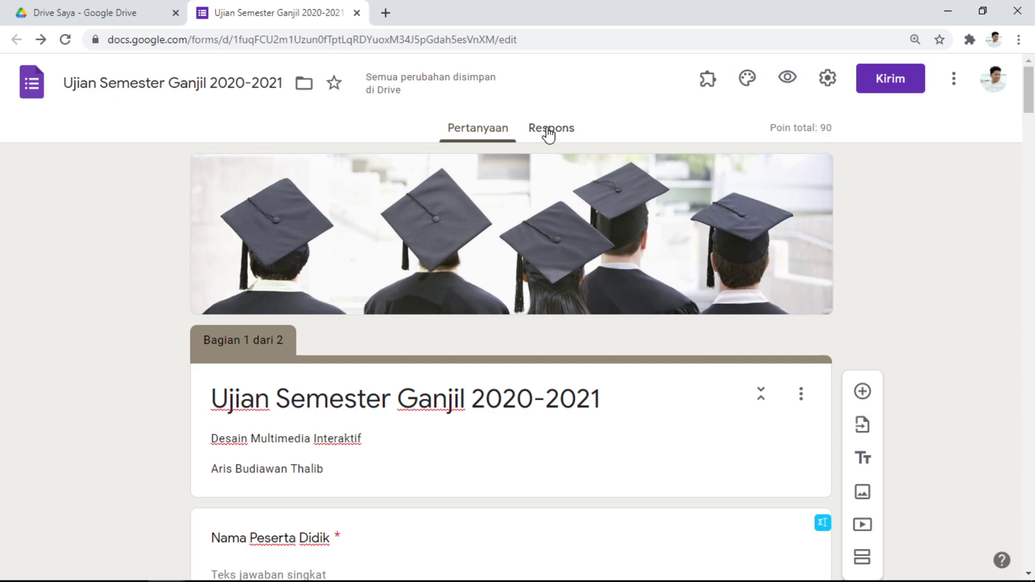
scroll(849, 213, "down", 15)
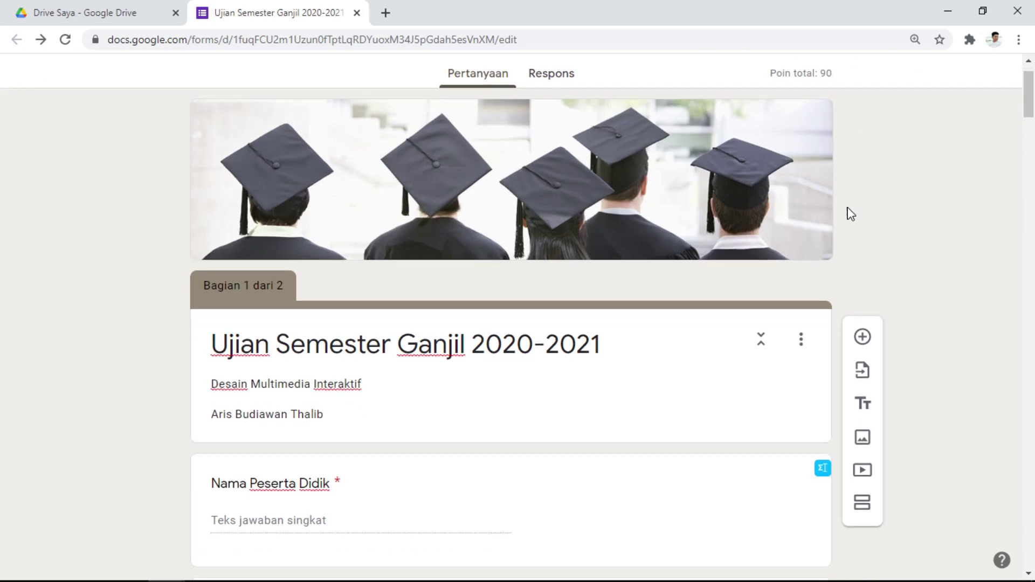
scroll(861, 216, "down", 5)
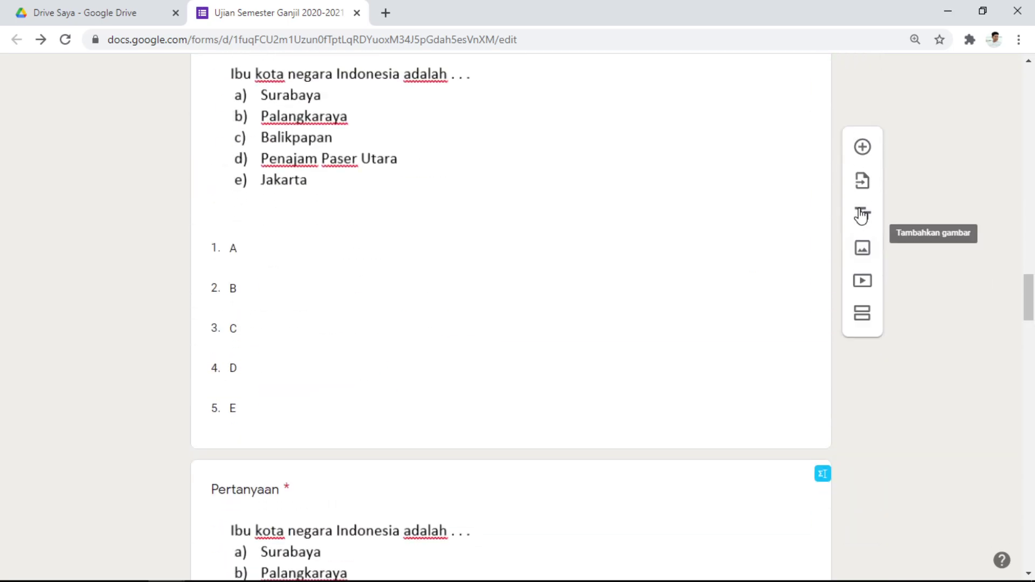
left_click(761, 268)
scroll(963, 294, "down", 13)
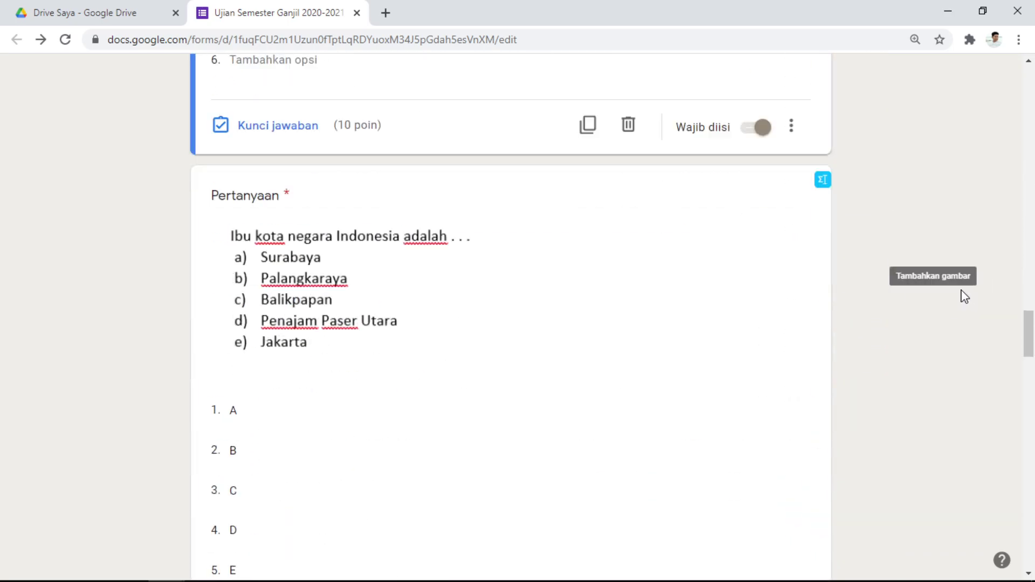
scroll(825, 303, "up", 12)
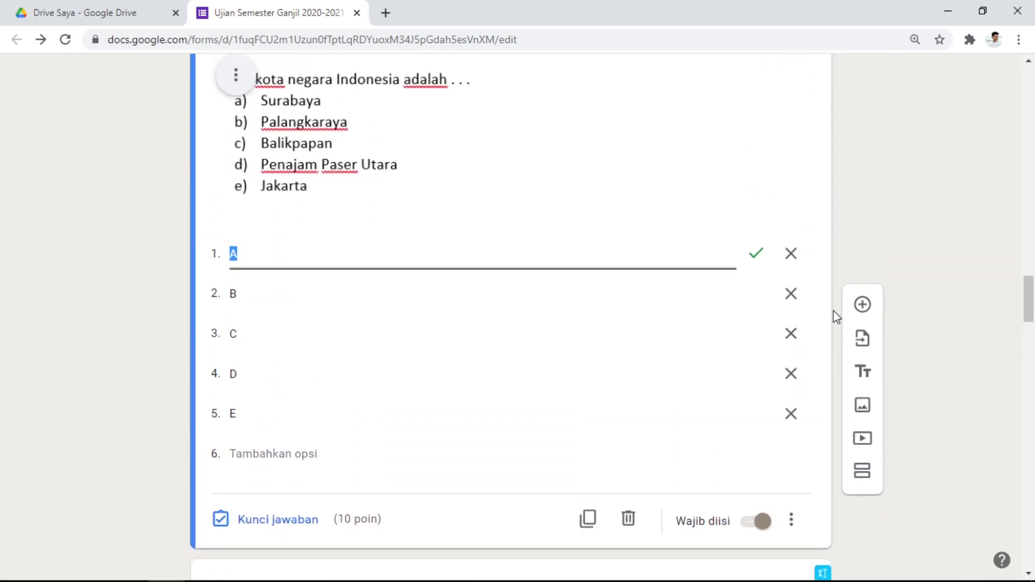
scroll(836, 316, "down", 7)
scroll(836, 289, "up", 8)
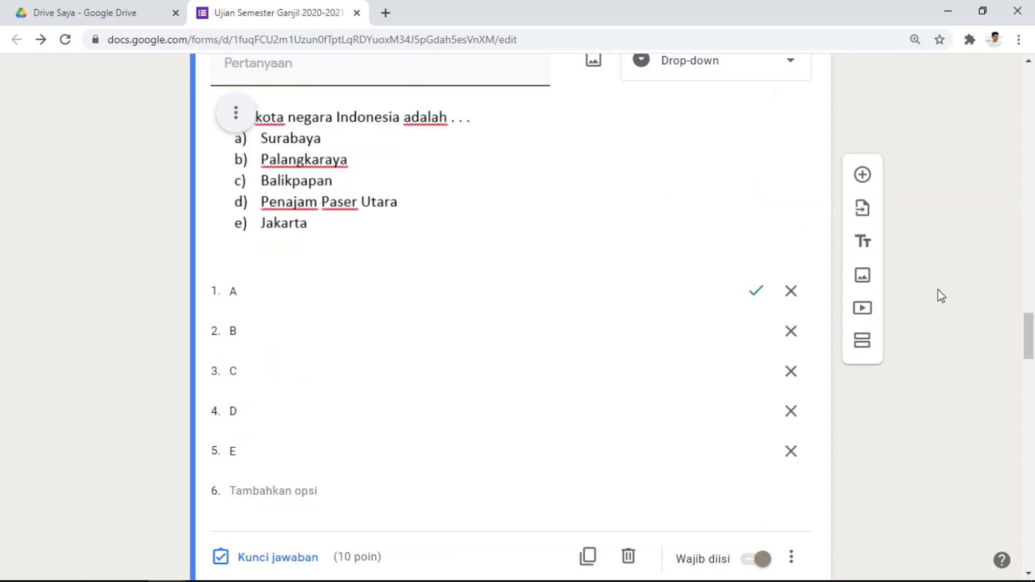
scroll(917, 285, "down", 8)
left_click(703, 351)
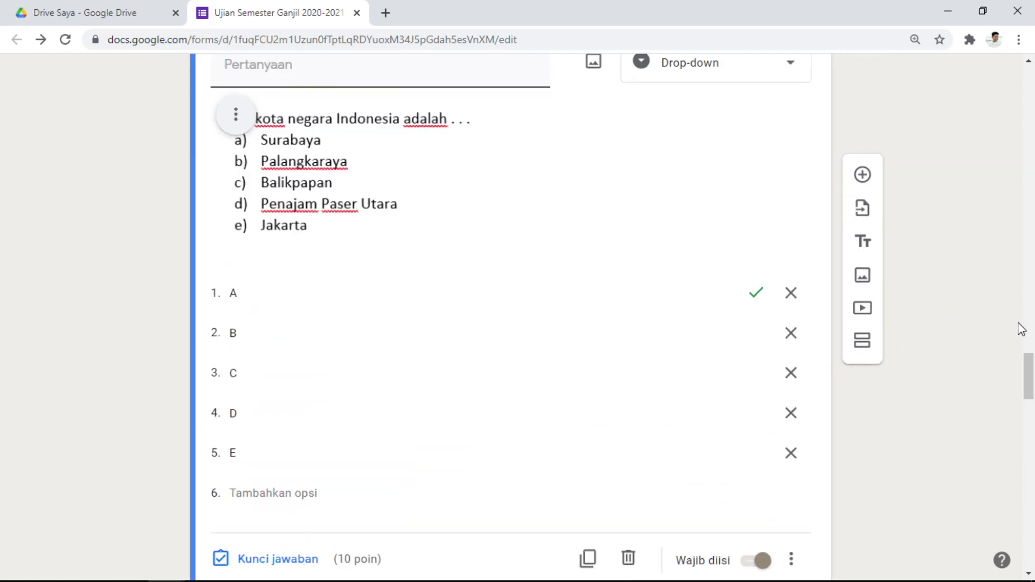
scroll(834, 257, "down", 7)
scroll(680, 242, "down", 5)
left_click(676, 252)
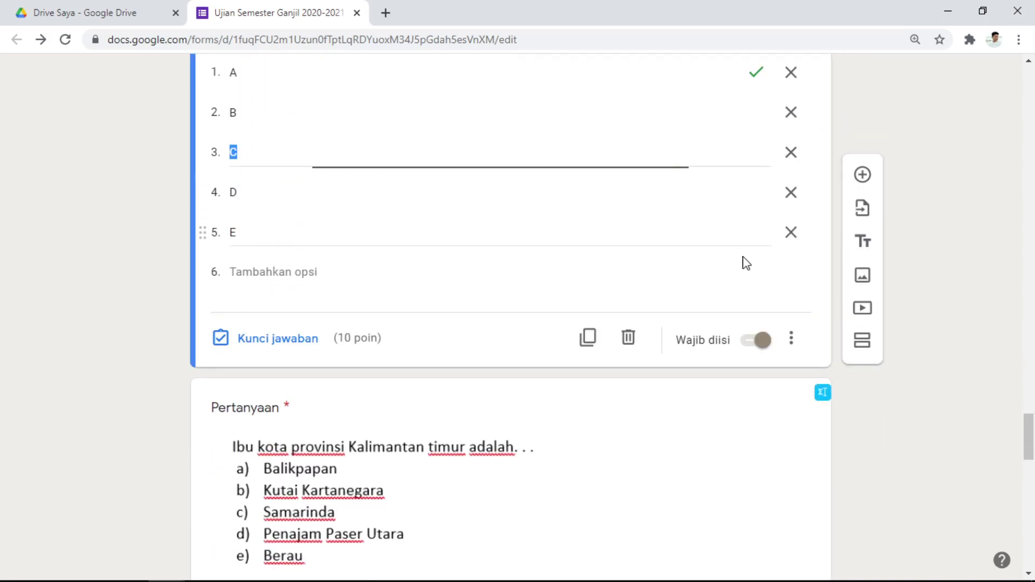
scroll(639, 341, "down", 4)
Complete the answer key of the second "Ibu kota provinsi Kalimantan timur" question with 10 points and A as the correct answer
left_click(639, 341)
scroll(1010, 302, "down", 10)
scroll(402, 288, "up", 4)
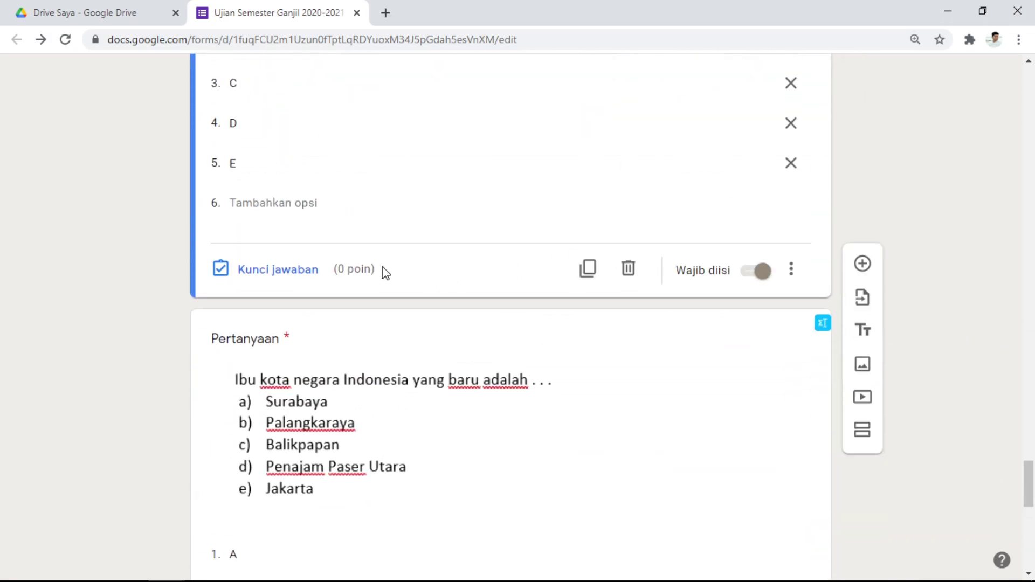
left_click(289, 270)
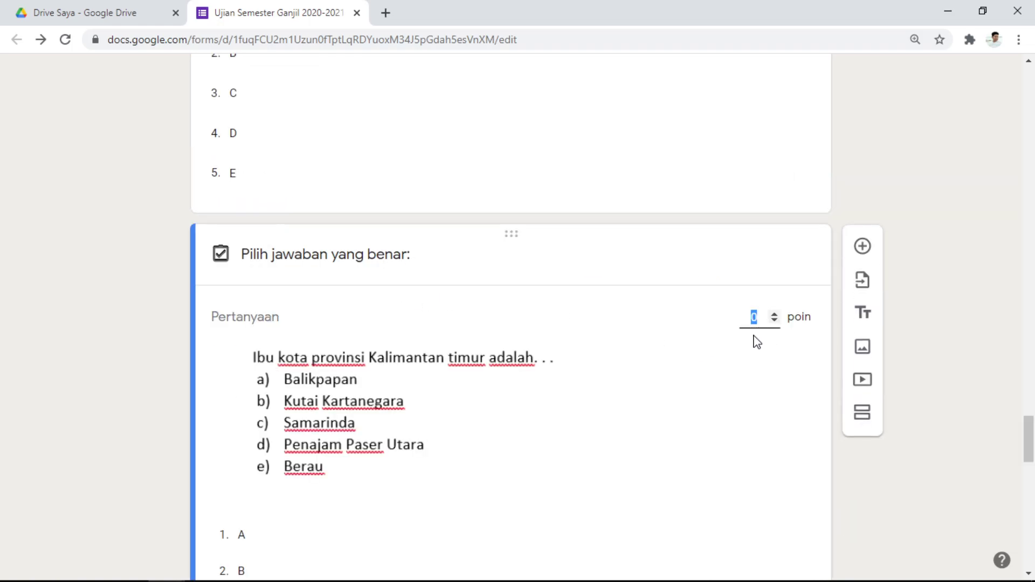
scroll(363, 291, "down", 8)
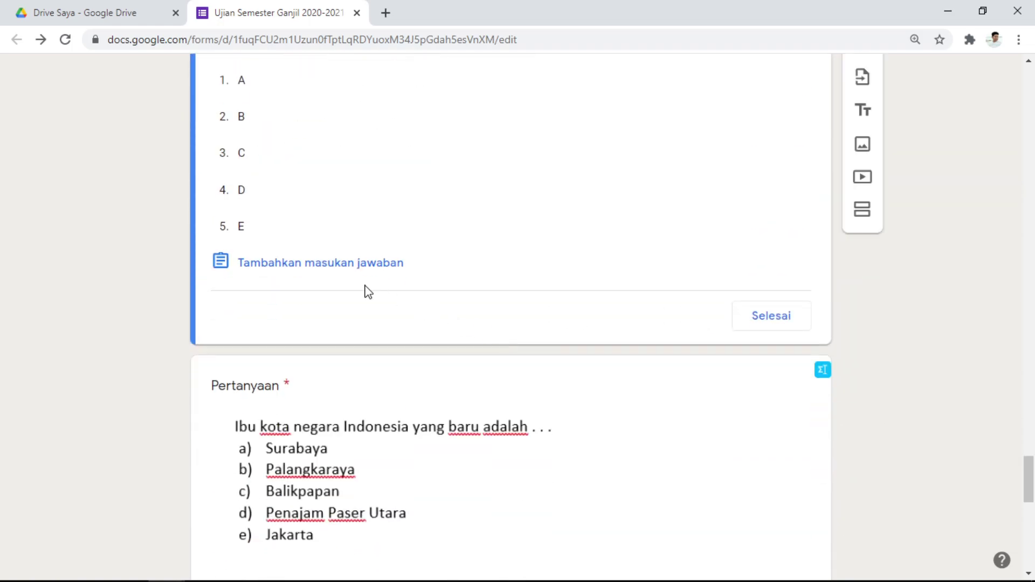
left_click(250, 83)
left_click(770, 317)
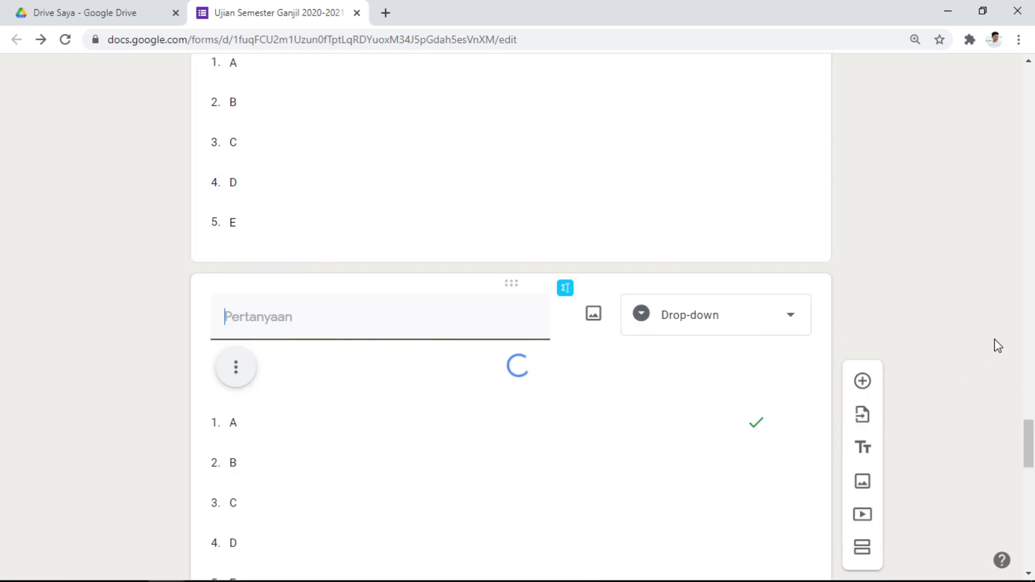
Check the form's total points and view its responses, then return to the questions
scroll(1002, 350, "up", 20)
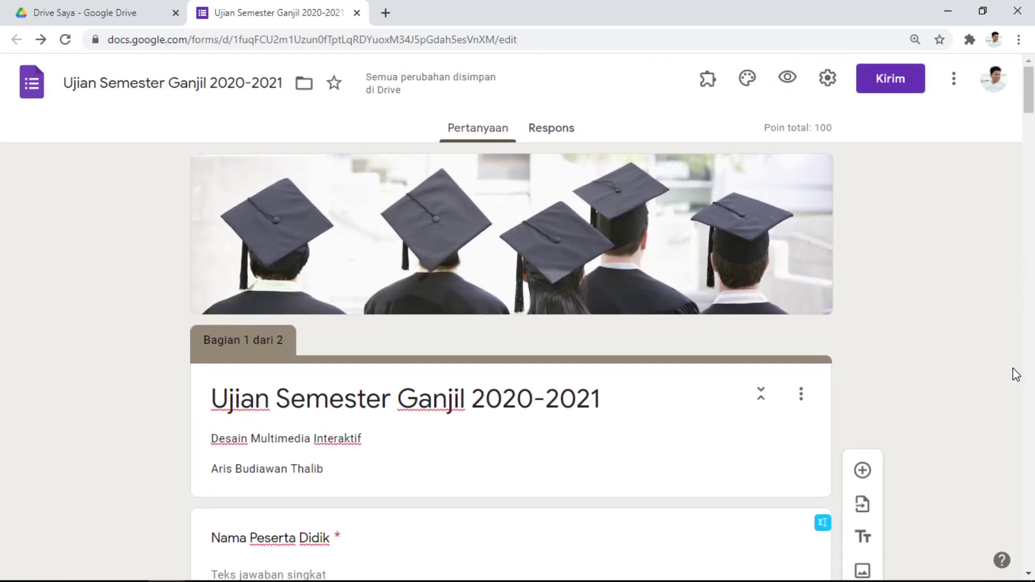
scroll(853, 434, "down", 3)
scroll(781, 288, "up", 3)
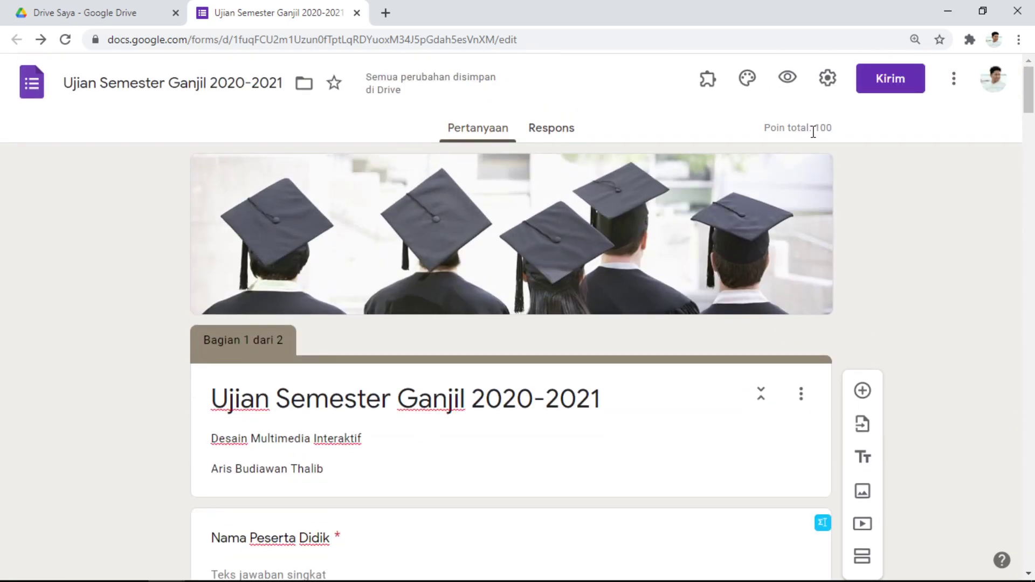
left_click(541, 132)
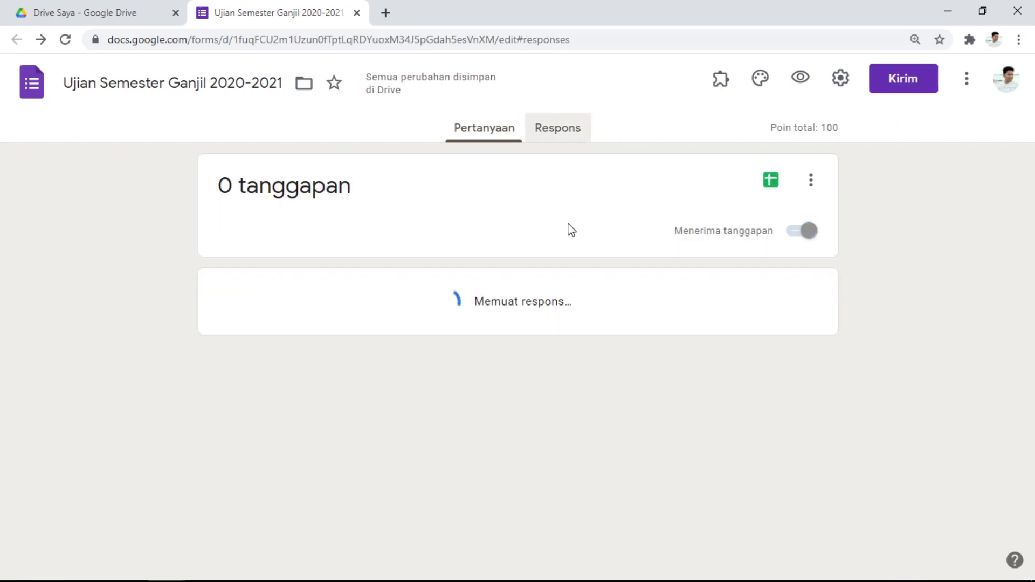
left_click(478, 141)
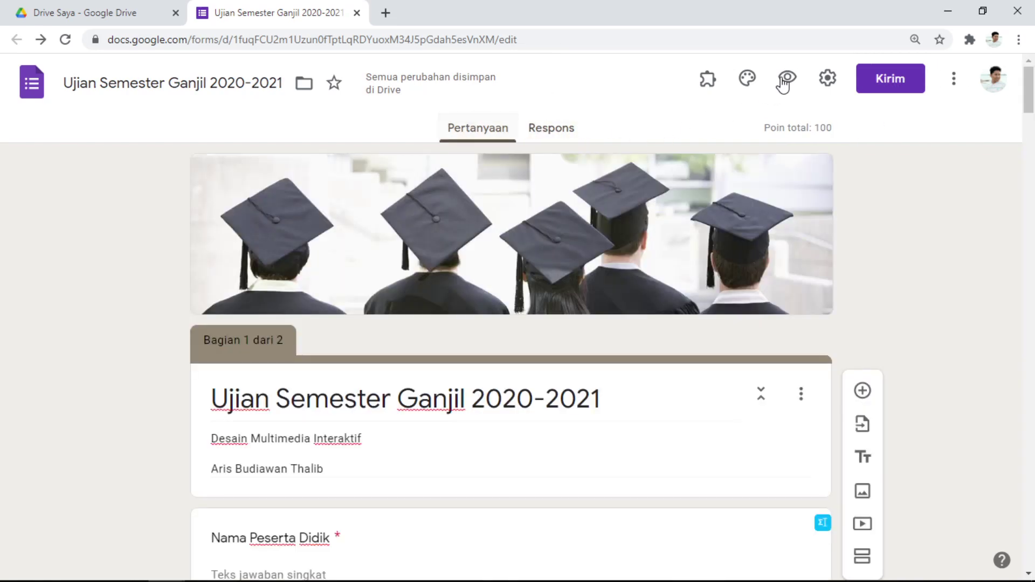
Preview the form, enter the student's full name, choose class XII Multimedia 1, and continue to the exam section
left_click(797, 79)
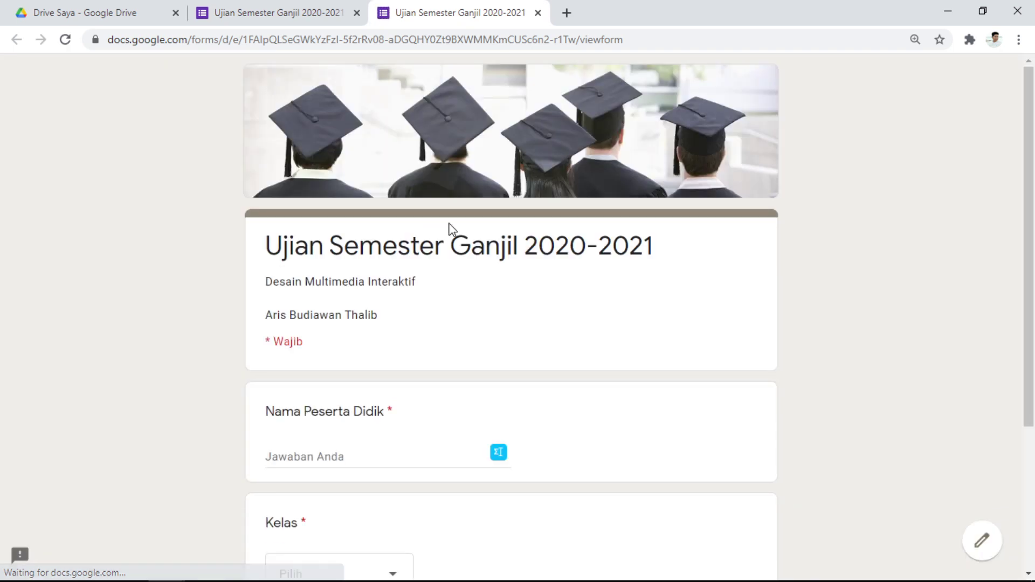
left_click(337, 456)
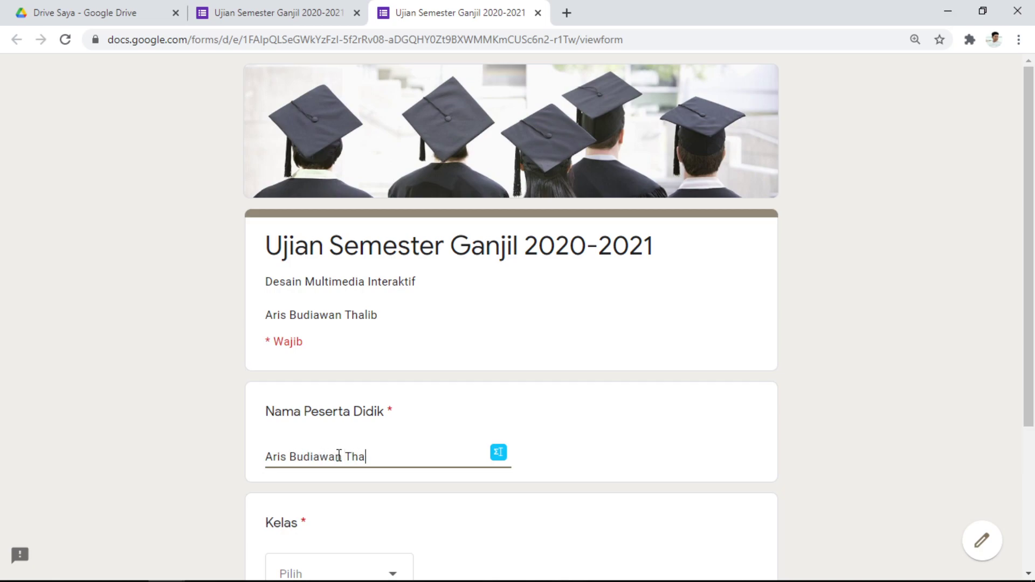
scroll(280, 521, "down", 4)
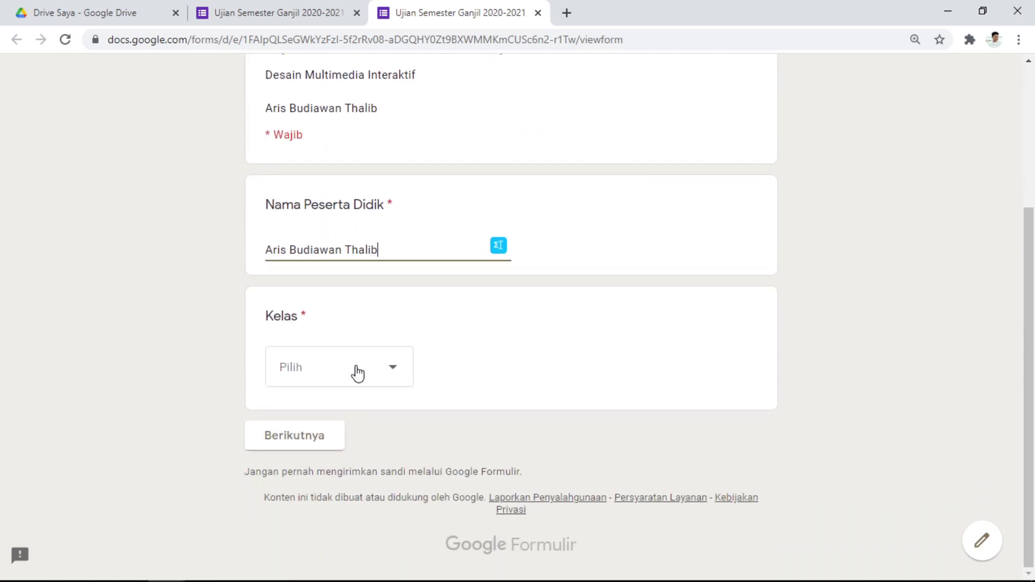
left_click(355, 372)
left_click(333, 422)
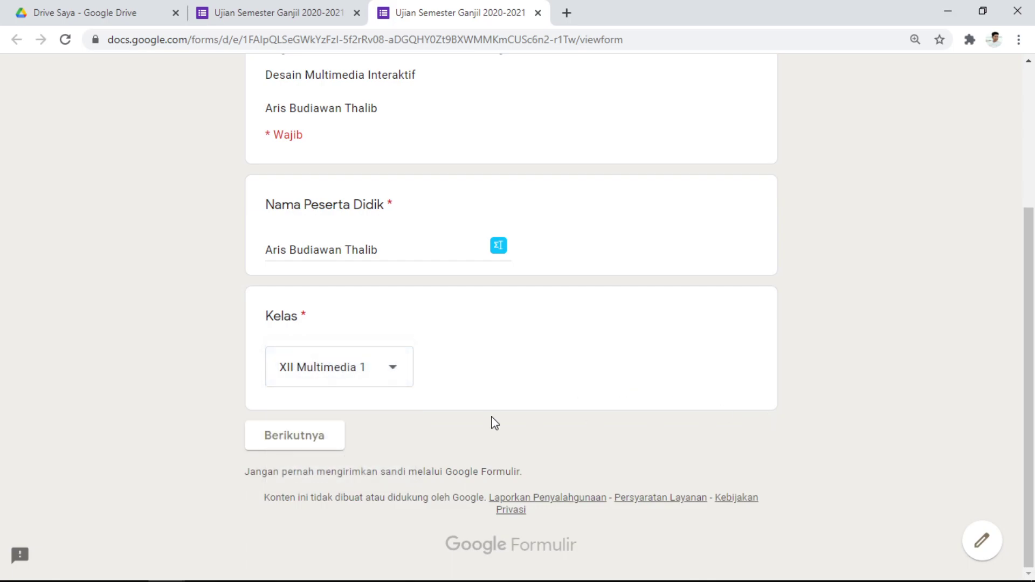
left_click(324, 442)
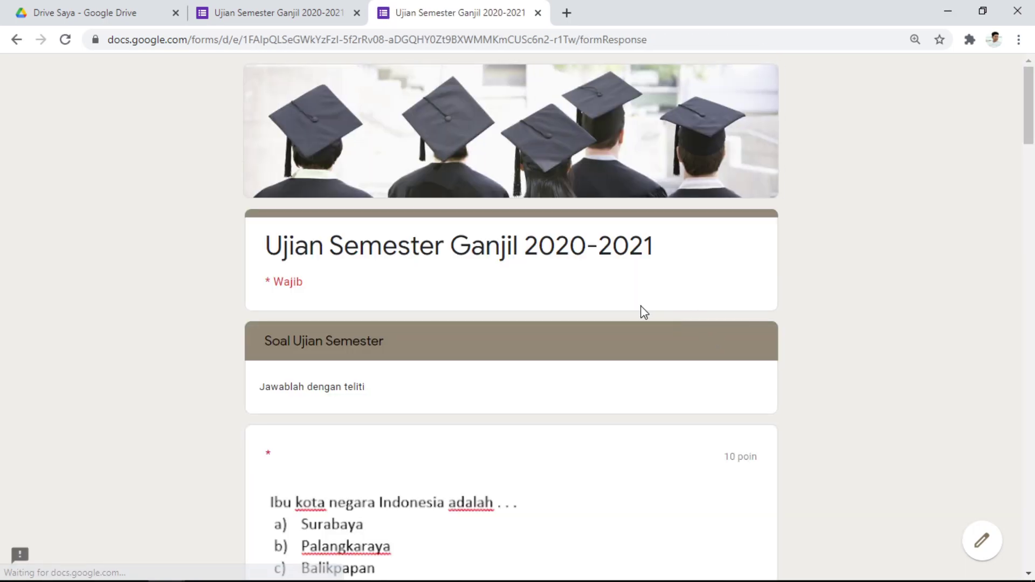
Reduce the browser zoom of the exam page by one level
scroll(608, 299, "down", 4)
scroll(608, 299, "down", 4)
left_click(360, 216)
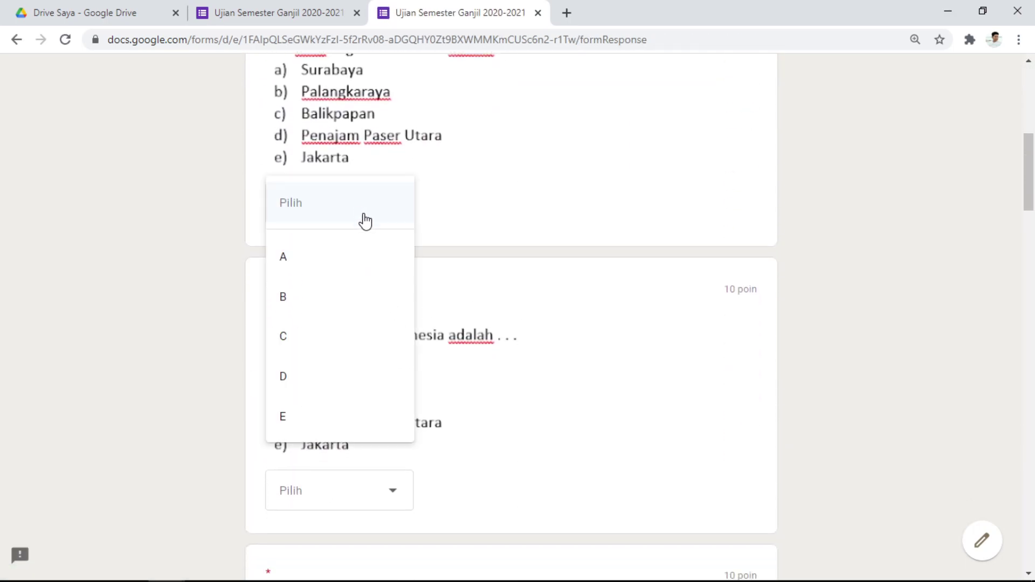
scroll(360, 277, "up", 3)
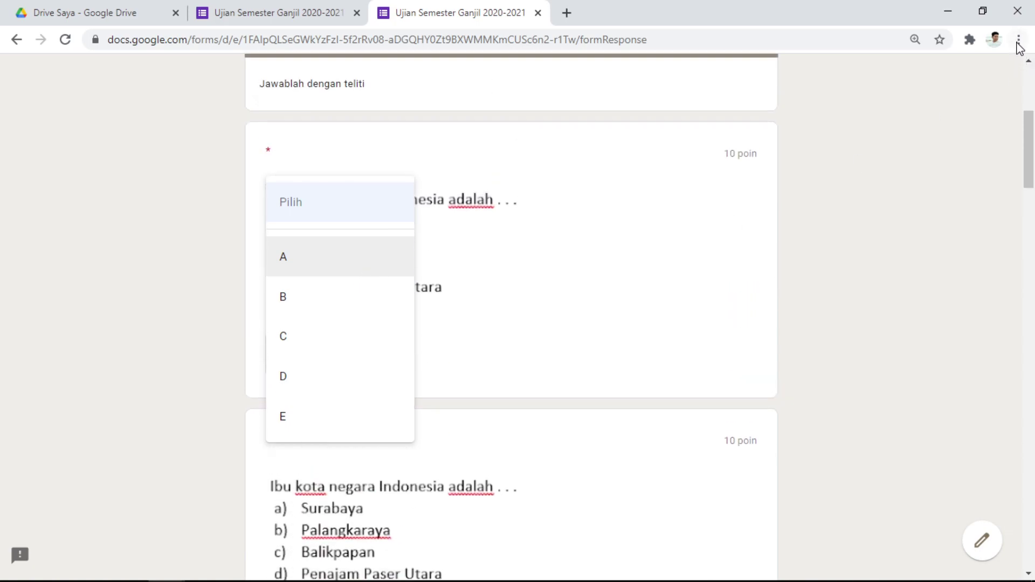
left_click(1019, 40)
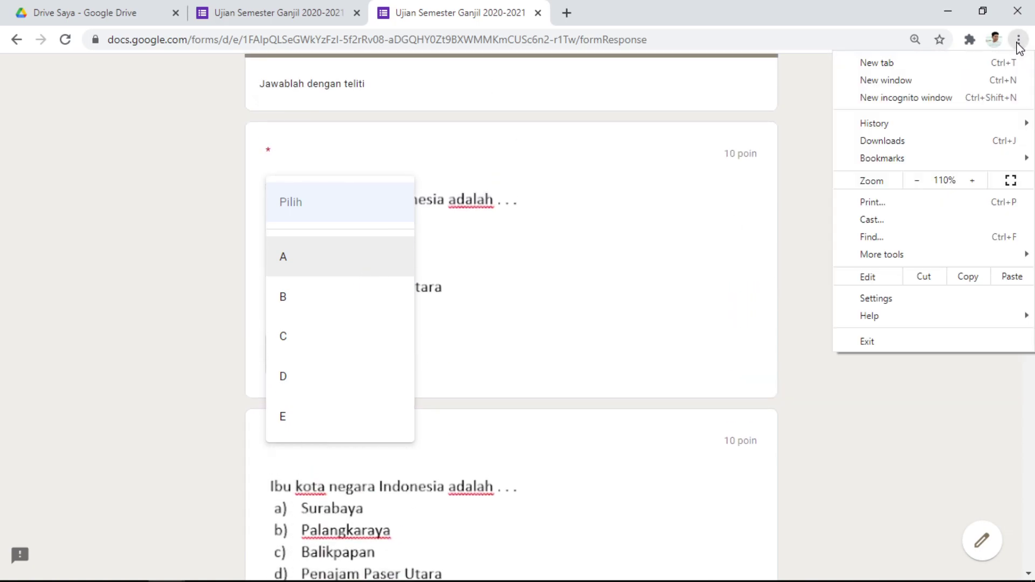
left_click(917, 186)
left_click(824, 415)
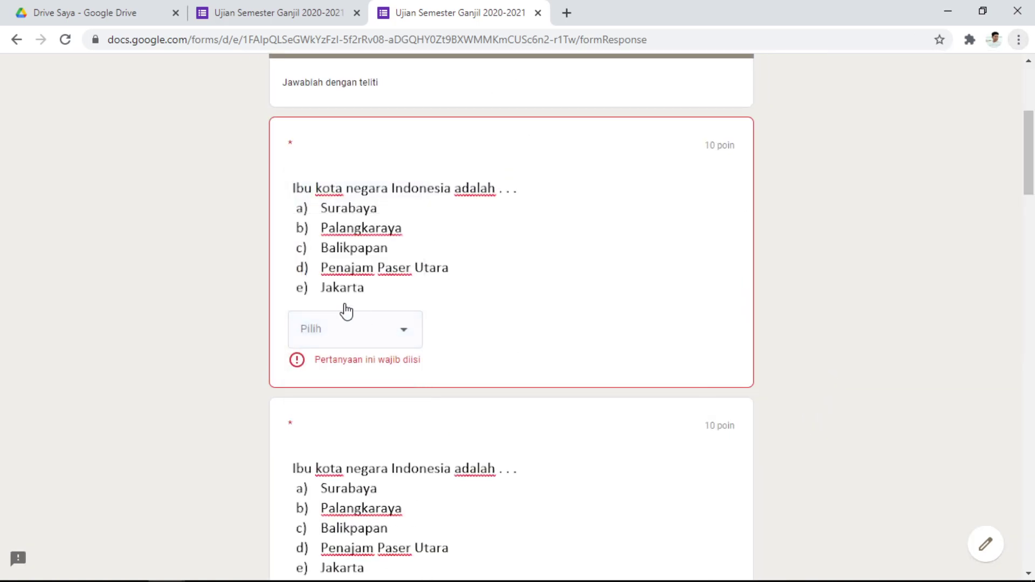
Answer the first four "Ibu kota negara Indonesia adalah" questions with A
left_click(337, 344)
left_click(315, 396)
scroll(562, 289, "down", 7)
left_click(362, 212)
left_click(325, 263)
scroll(338, 208, "down", 6)
left_click(354, 175)
left_click(341, 221)
scroll(577, 247, "down", 6)
left_click(388, 151)
left_click(361, 180)
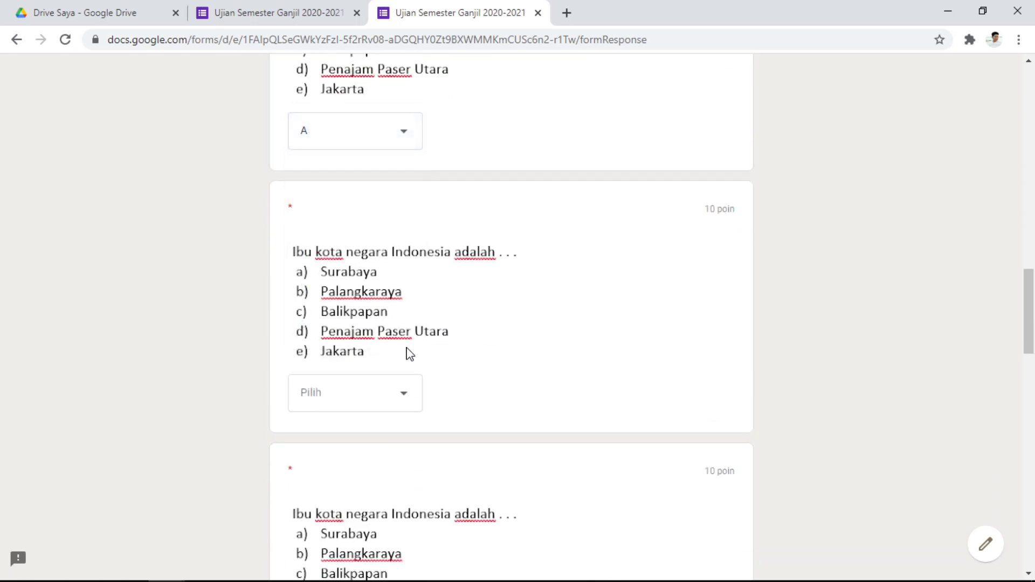
Answer the last two "Ibu kota negara Indonesia adalah" questions, before the Kalimantan timur ones, with A
left_click(328, 398)
left_click(377, 391)
scroll(532, 298, "down", 2)
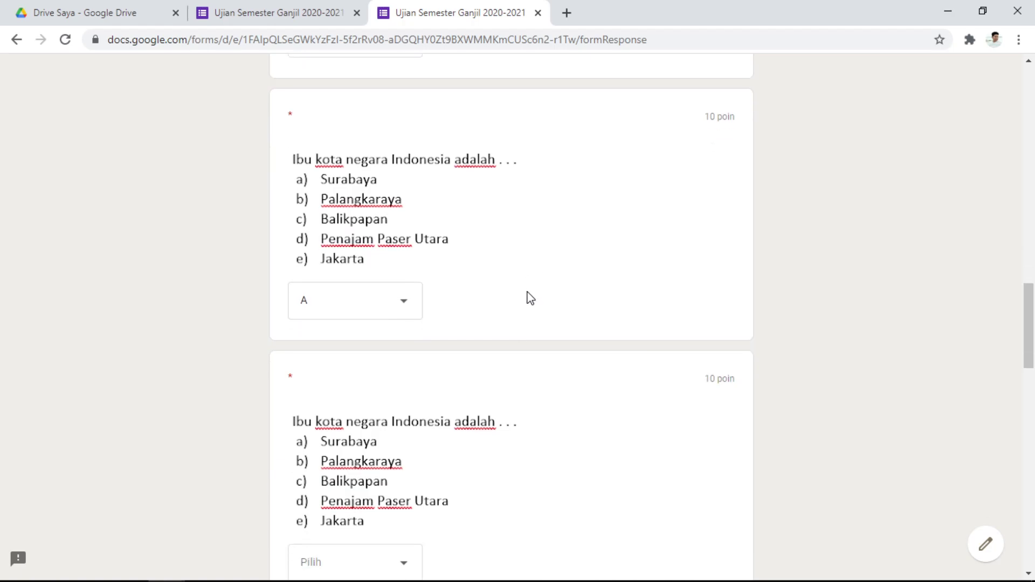
scroll(531, 299, "down", 3)
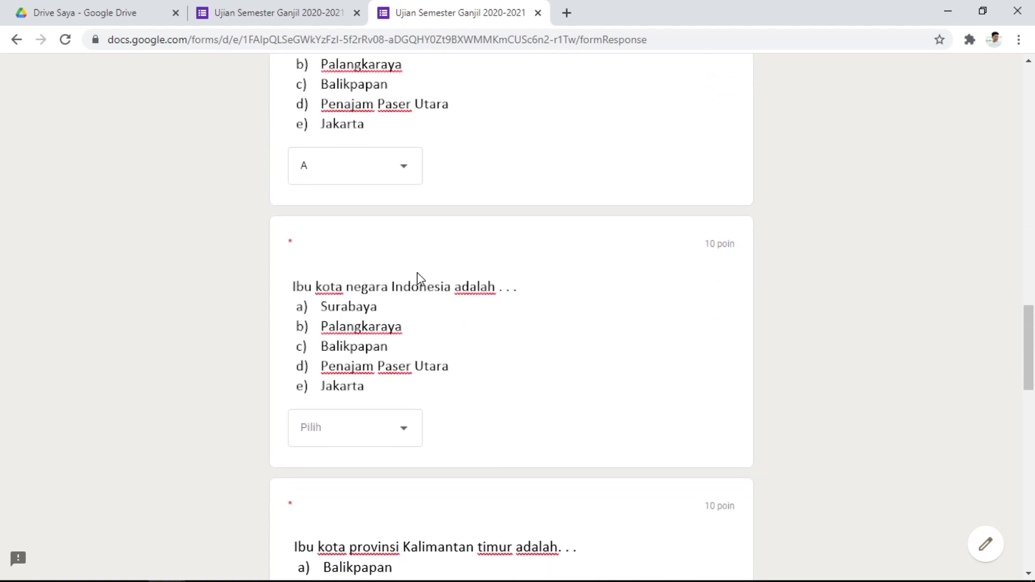
left_click(321, 428)
left_click(404, 389)
Answer both "Ibu kota provinsi Kalimantan timur adalah" questions with B
scroll(488, 311, "down", 8)
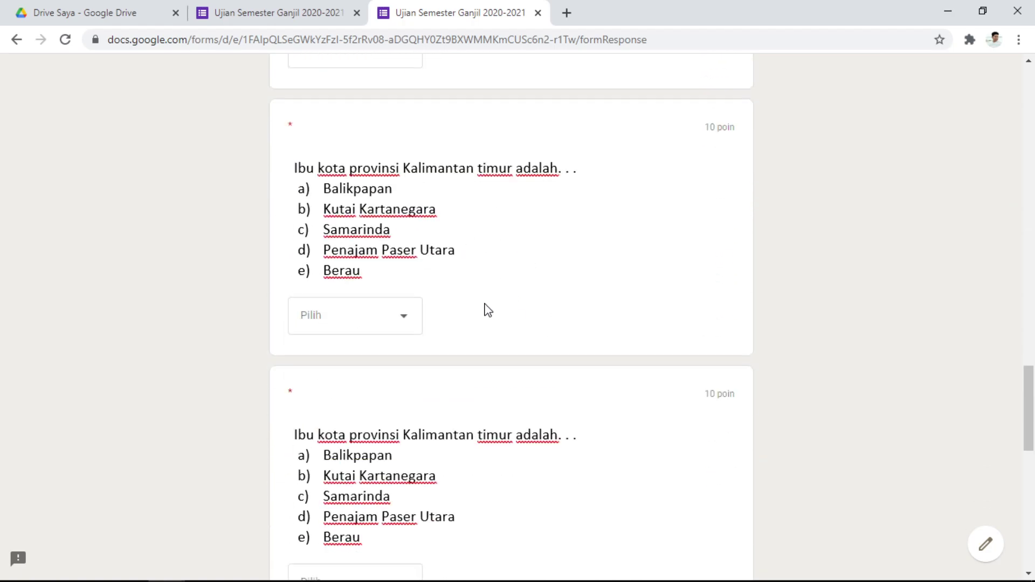
left_click(379, 311)
left_click(351, 397)
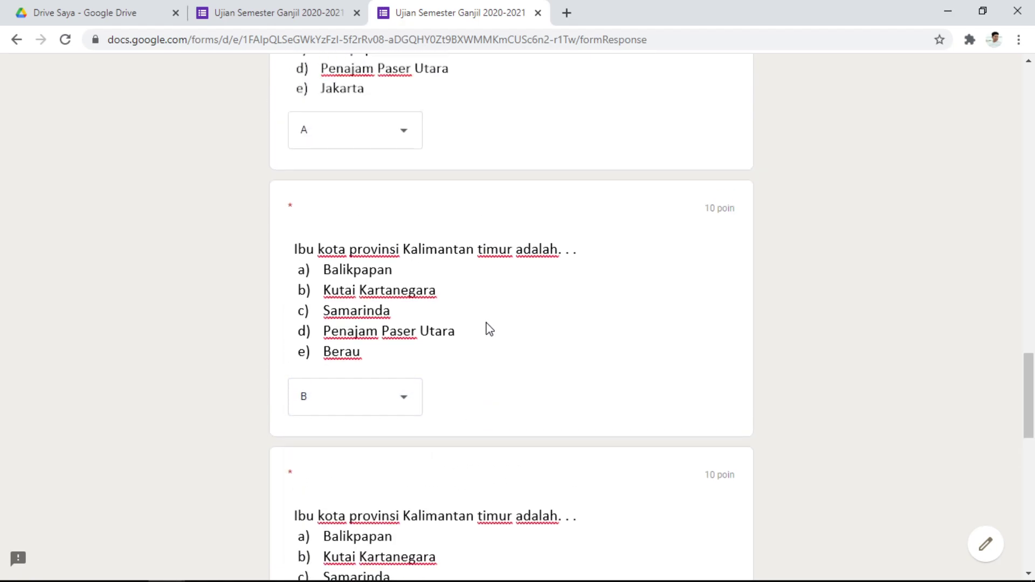
scroll(490, 332, "down", 5)
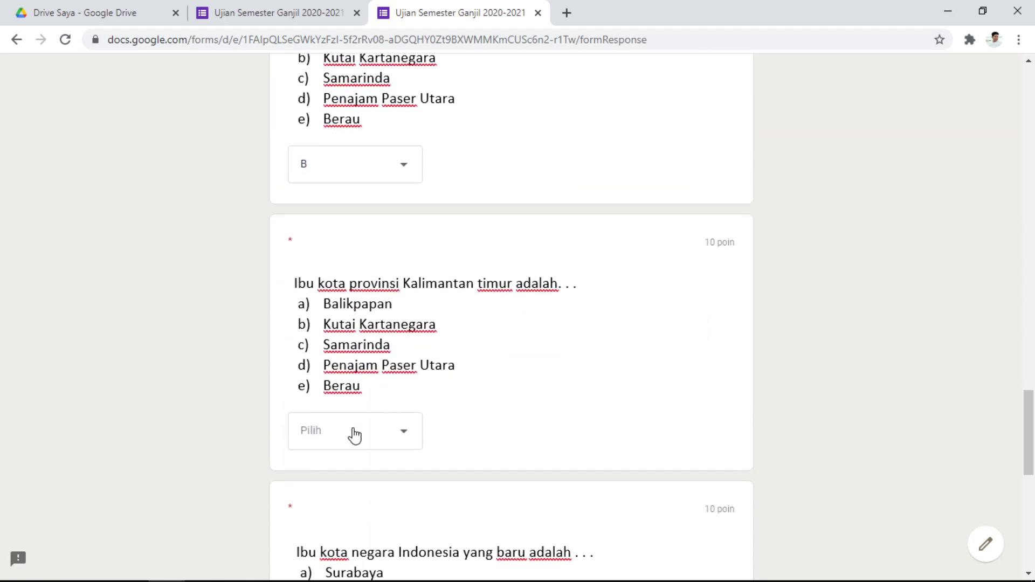
left_click(355, 436)
left_click(330, 435)
Answer both "Ibu kota negara Indonesia yang baru adalah" questions with A and submit the exam
scroll(421, 367, "down", 5)
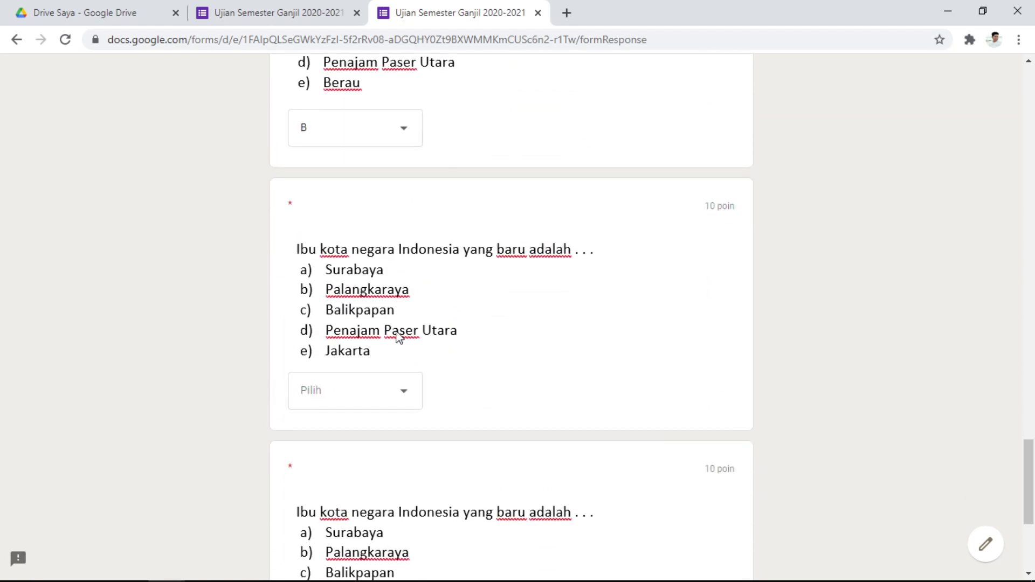
left_click(369, 389)
left_click(321, 394)
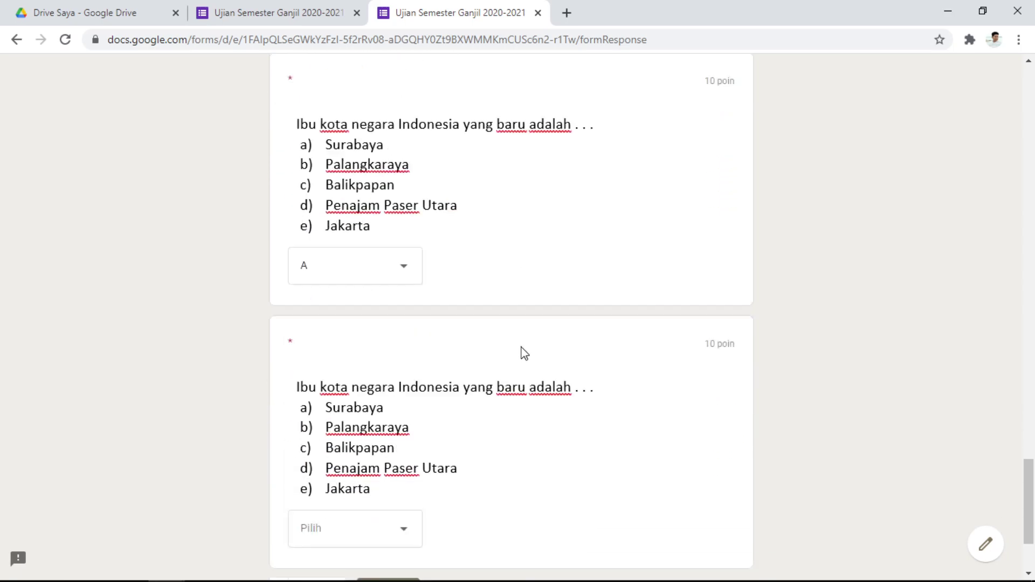
scroll(524, 354, "down", 3)
left_click(354, 390)
left_click(326, 395)
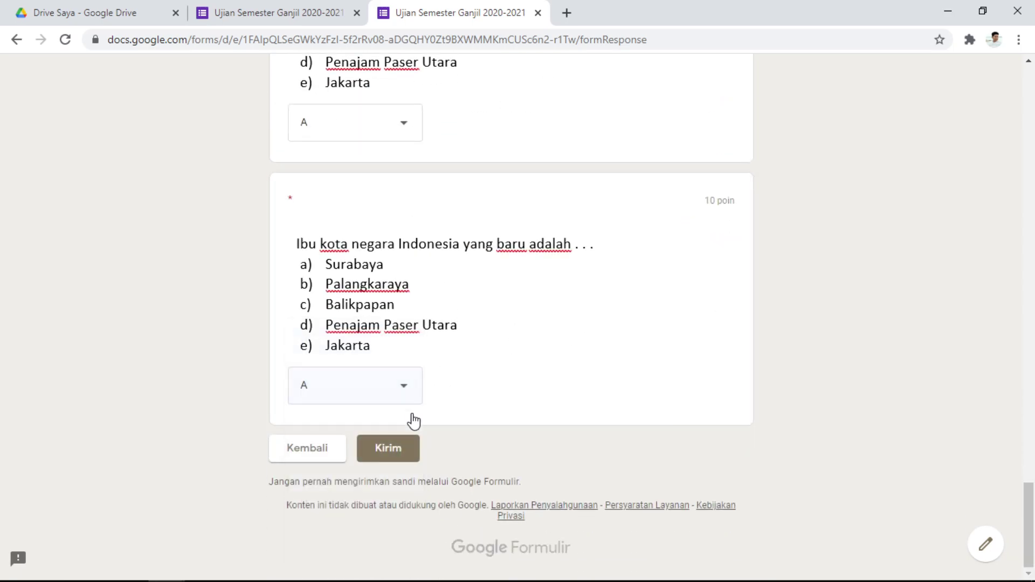
left_click(383, 451)
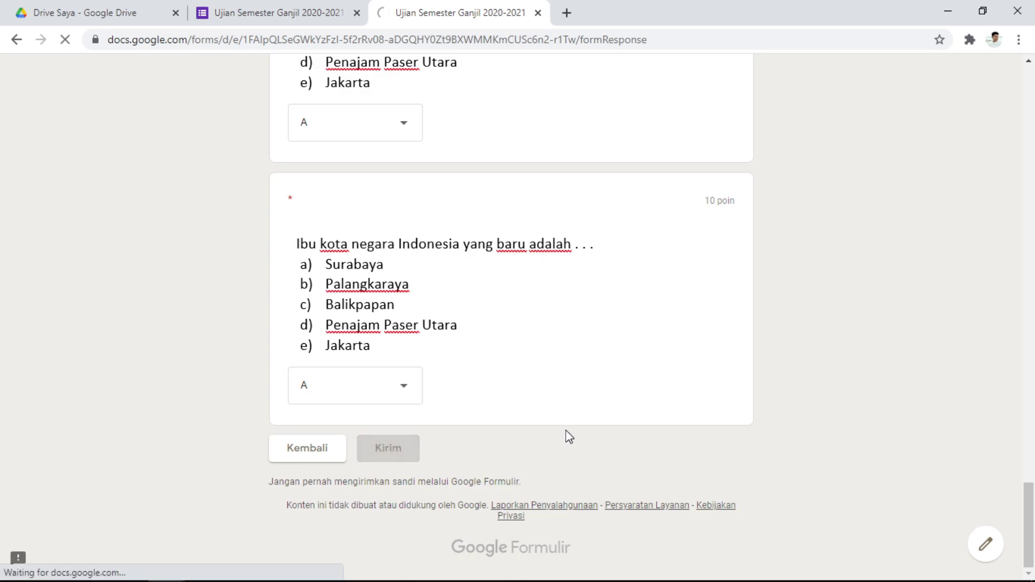
Start another response, enter the second student's full name, choose class XII Multimedia 1, and continue to the exam section
left_click(273, 7)
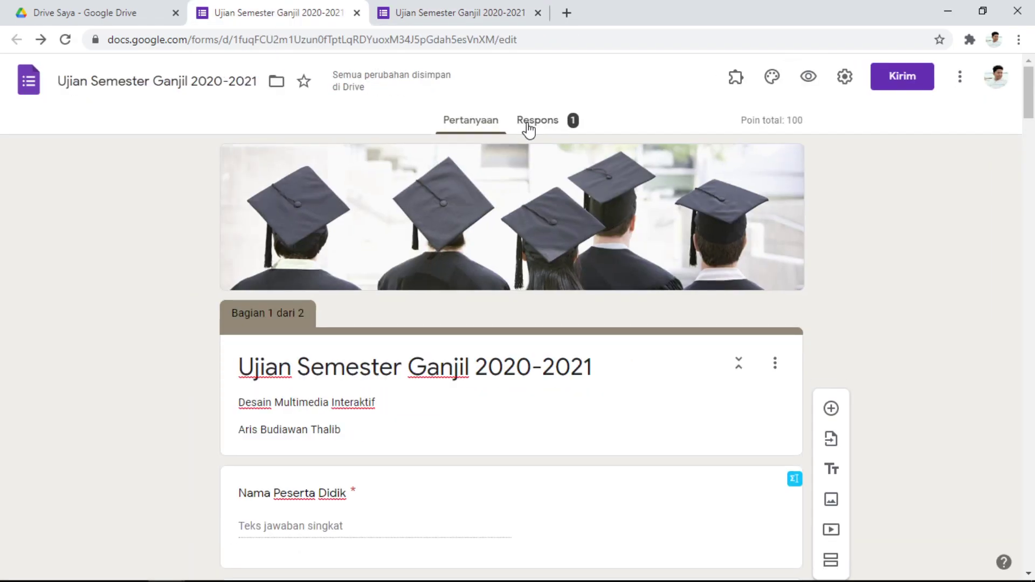
left_click(453, 13)
left_click(366, 345)
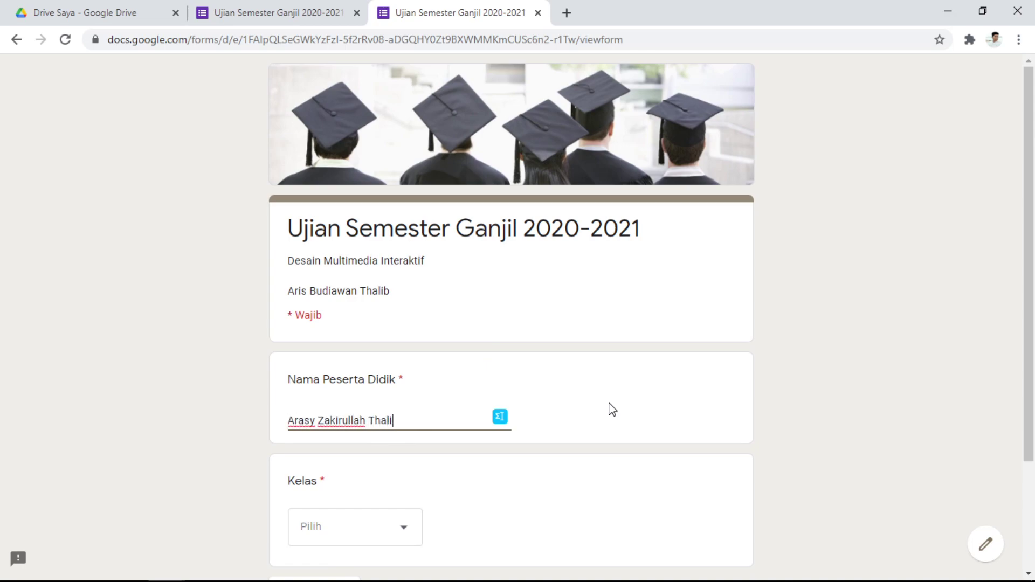
scroll(393, 354, "down", 3)
left_click(380, 383)
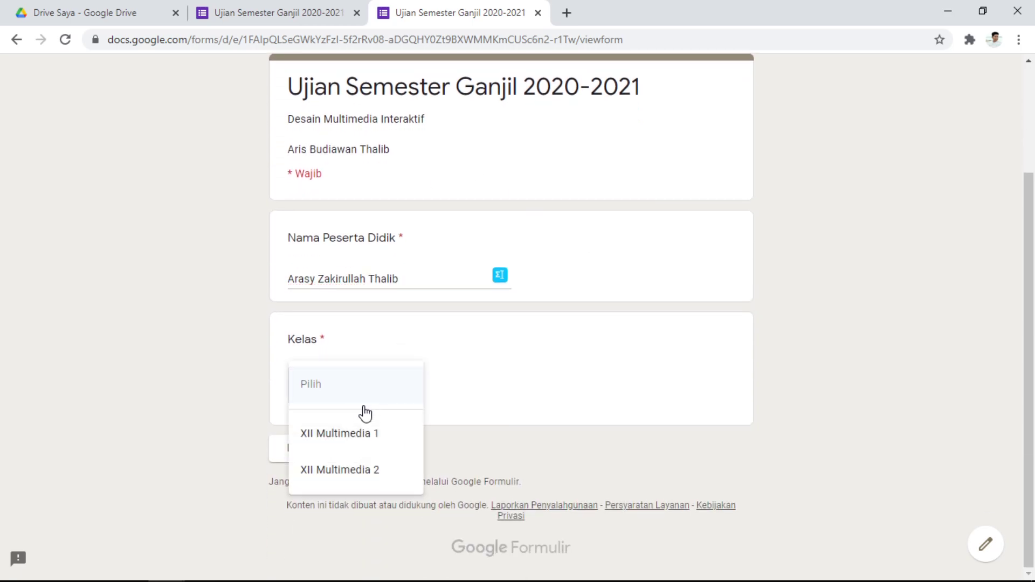
left_click(356, 439)
left_click(346, 453)
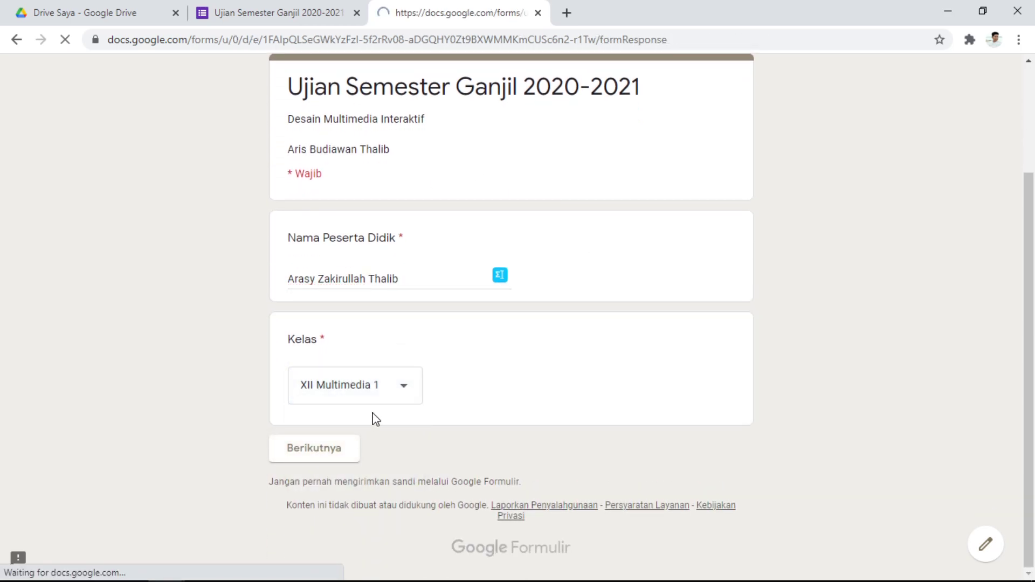
In the second response, answer the first four "Ibu kota negara Indonesia adalah" questions with A
scroll(418, 411, "down", 5)
left_click(377, 304)
left_click(347, 352)
scroll(394, 416, "down", 3)
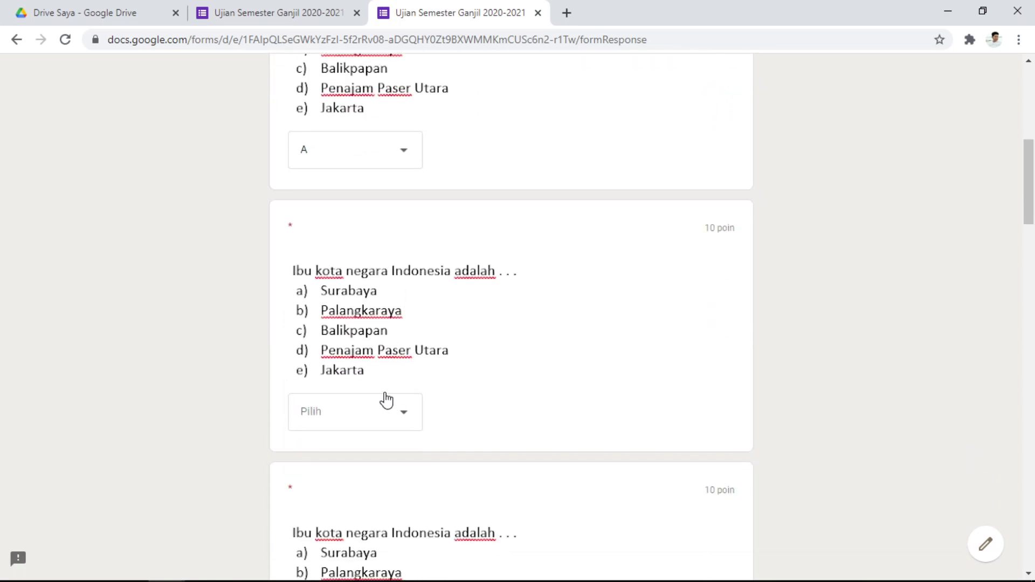
left_click(374, 422)
scroll(387, 392, "down", 1)
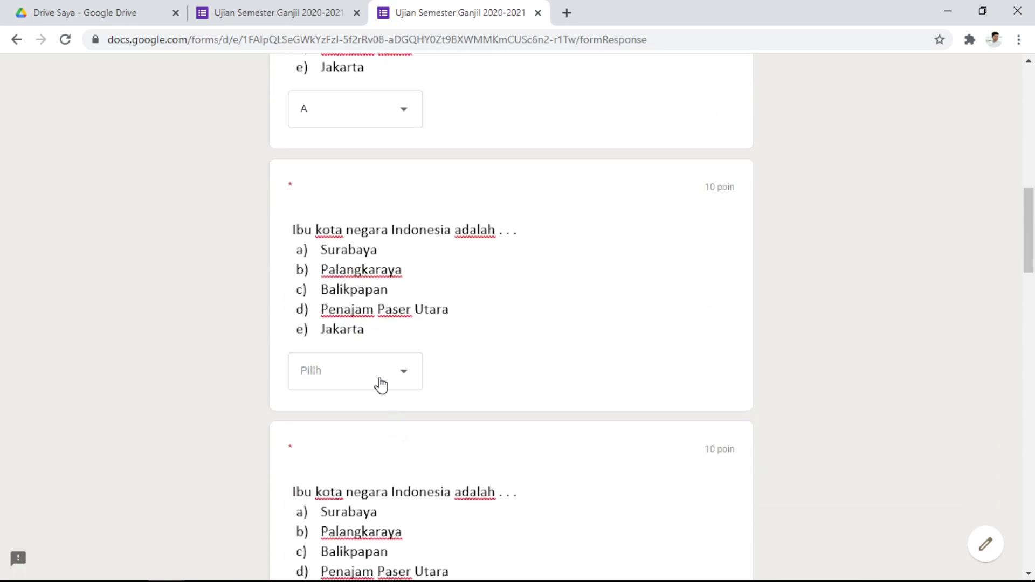
left_click(343, 381)
scroll(430, 416, "up", 2)
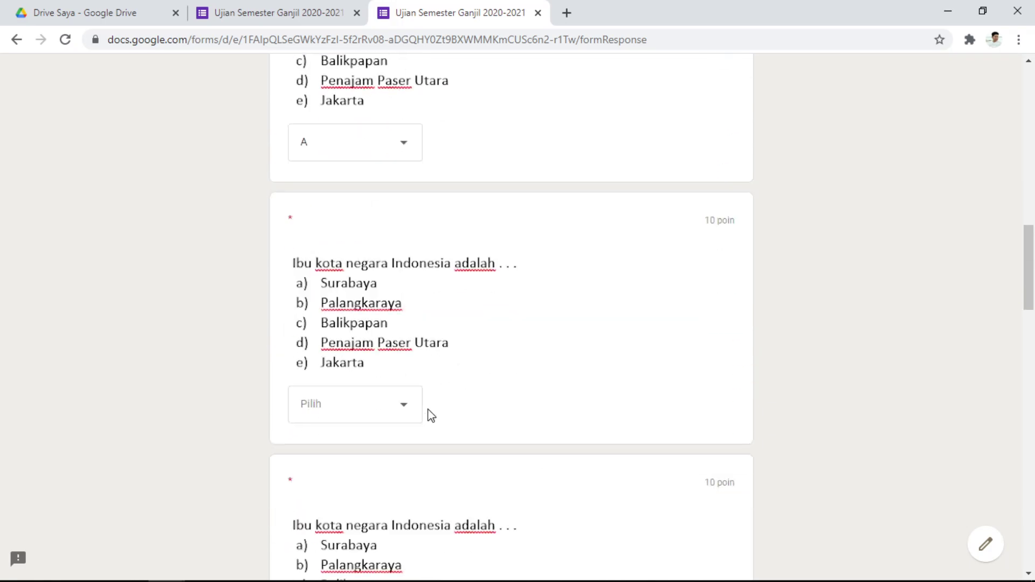
scroll(349, 340, "down", 3)
left_click(348, 339)
left_click(325, 398)
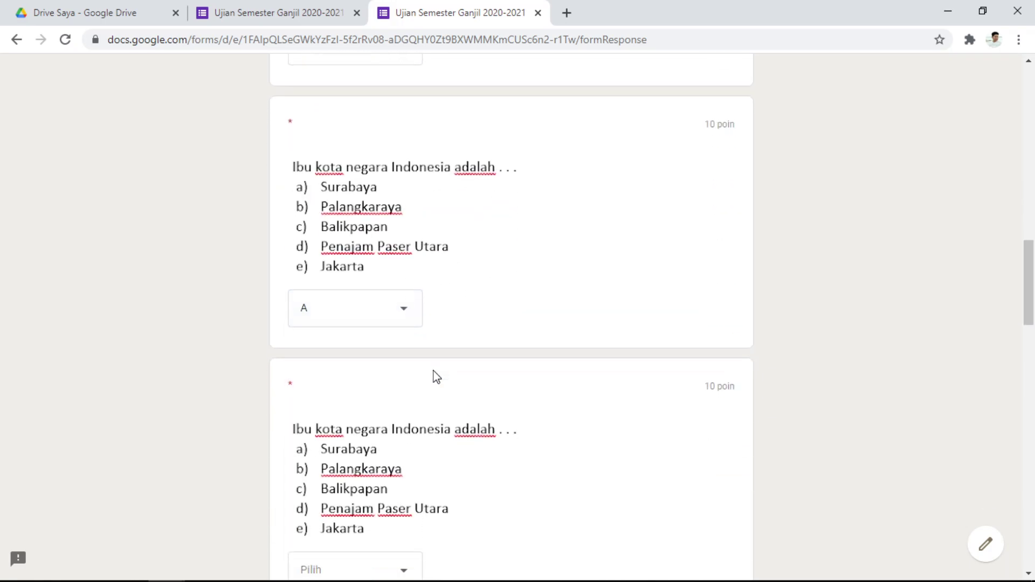
In the second response, answer the remaining two "Ibu kota negara Indonesia adalah" questions with A
scroll(364, 458, "down", 3)
left_click(359, 442)
left_click(356, 399)
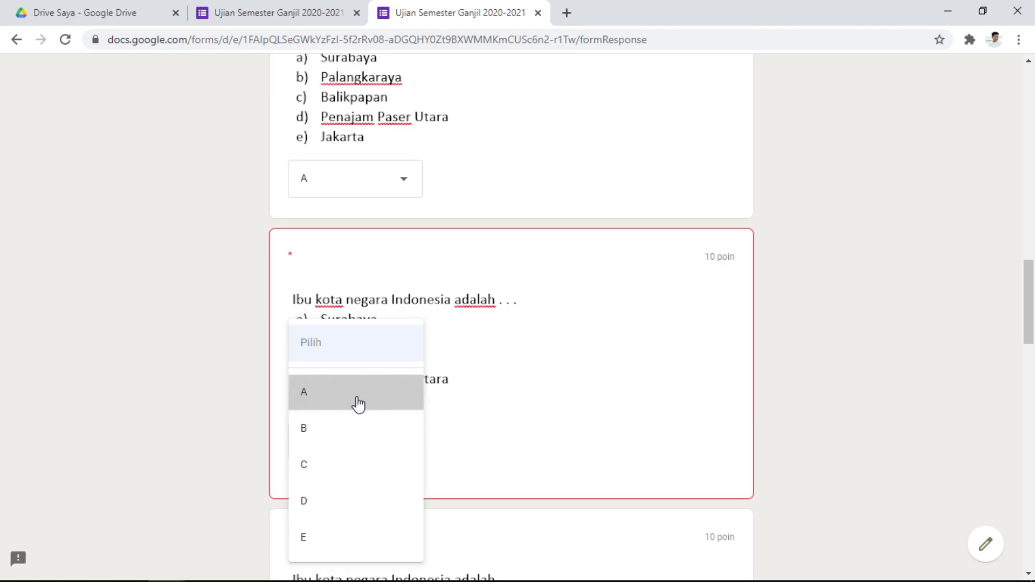
scroll(451, 409, "down", 4)
left_click(367, 394)
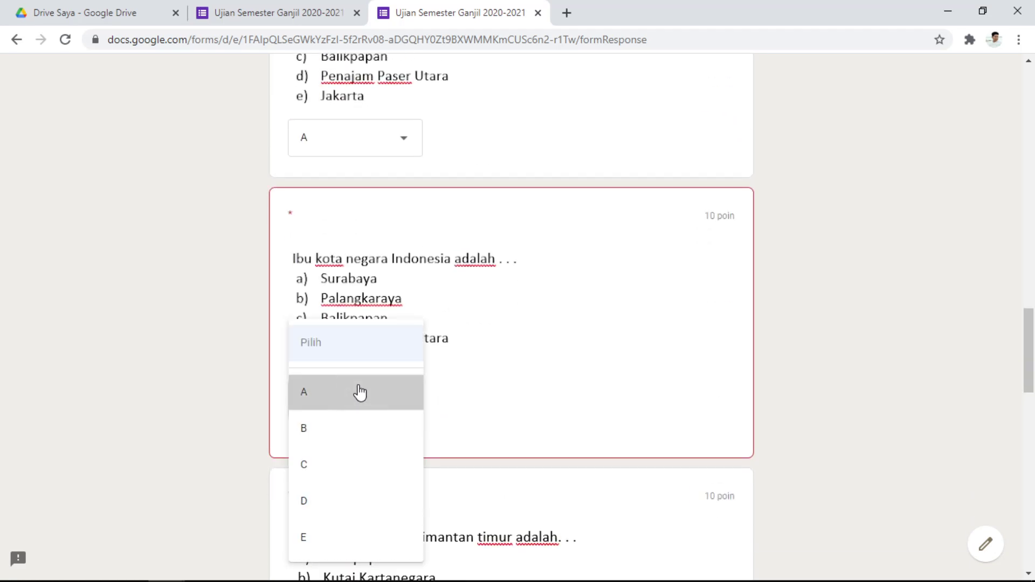
left_click(358, 394)
Answer both "Ibu kota provinsi Kalimantan timur adalah" questions with A in the second response
scroll(444, 397, "down", 4)
left_click(387, 364)
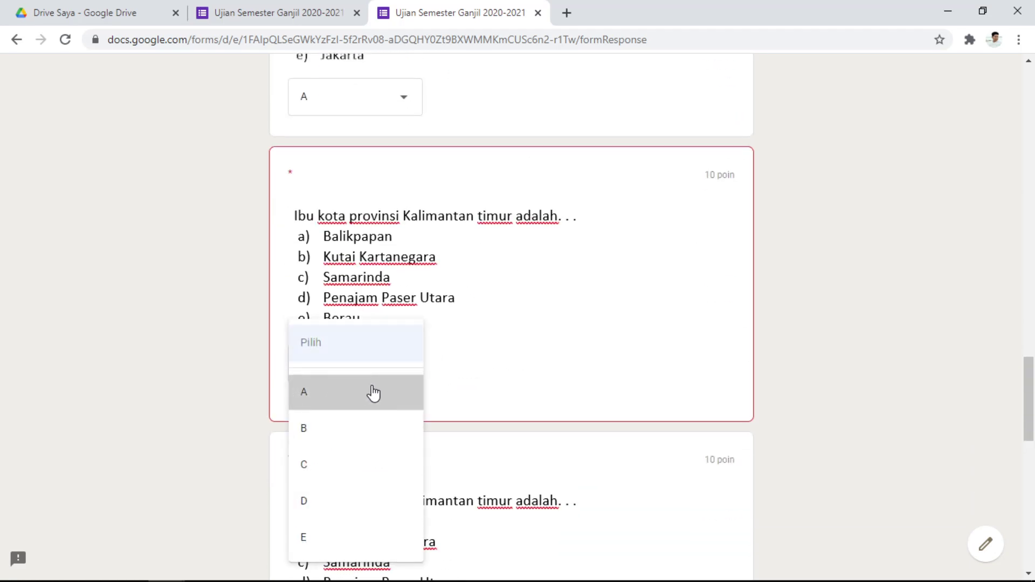
scroll(469, 383, "down", 2)
left_click(385, 264)
left_click(380, 300)
Choose A for both "Ibu kota negara Indonesia yang baru adalah" questions and submit the second response
scroll(404, 297, "down", 4)
left_click(365, 218)
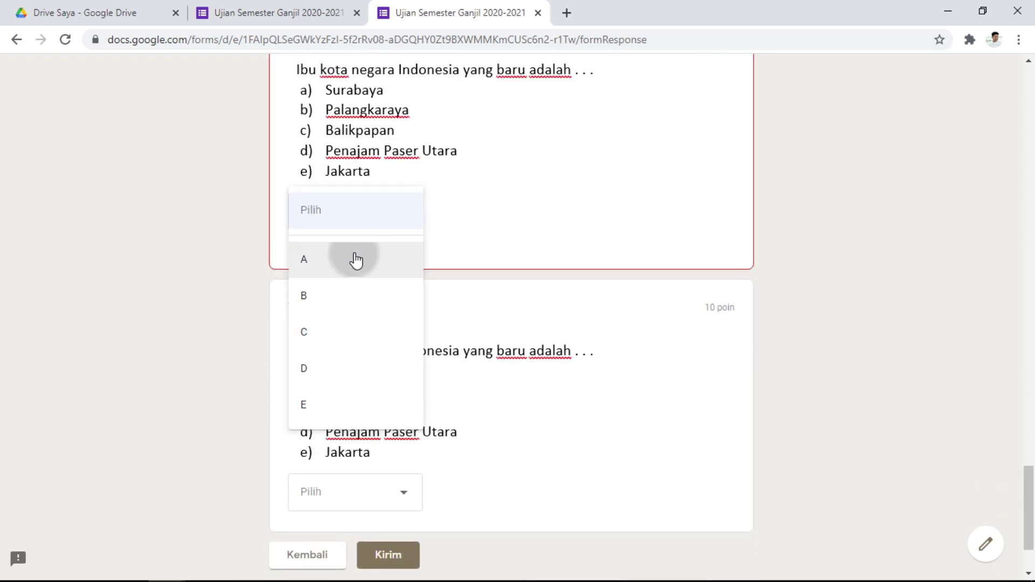
left_click(356, 261)
left_click(344, 475)
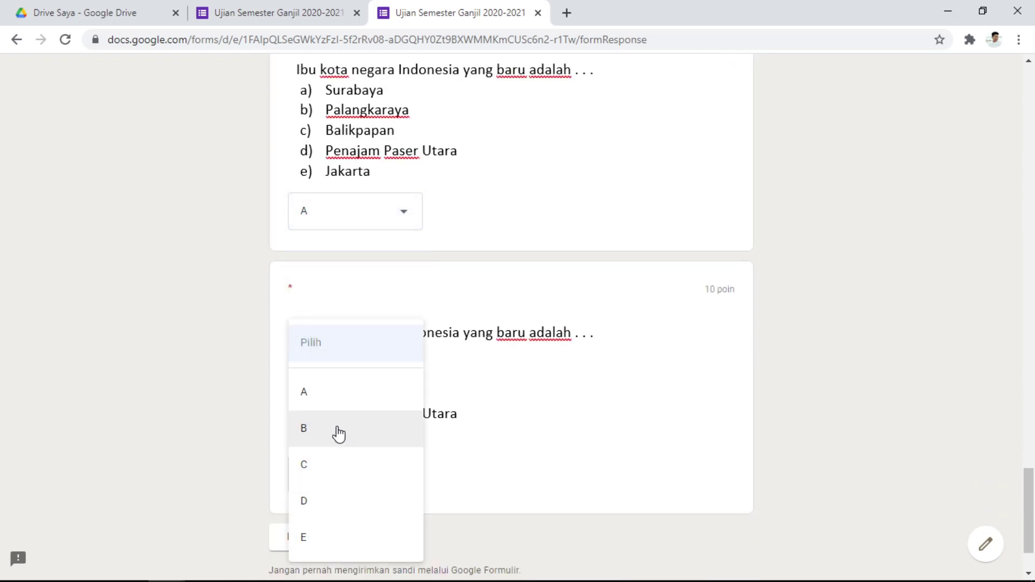
left_click(338, 396)
left_click(419, 537)
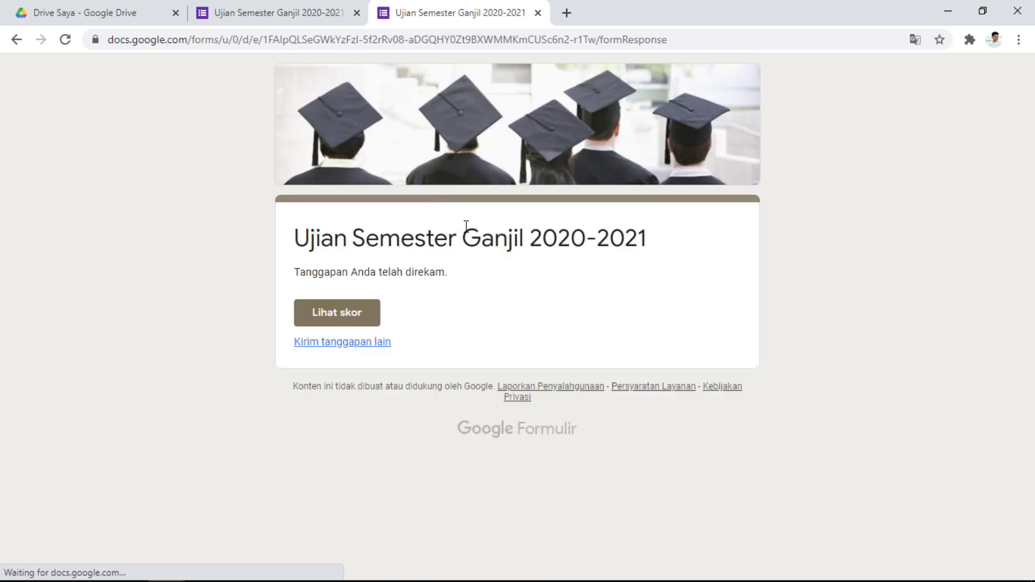
Return to the form editor and review the response summary, including the score distribution, student names and classes
left_click(325, 7)
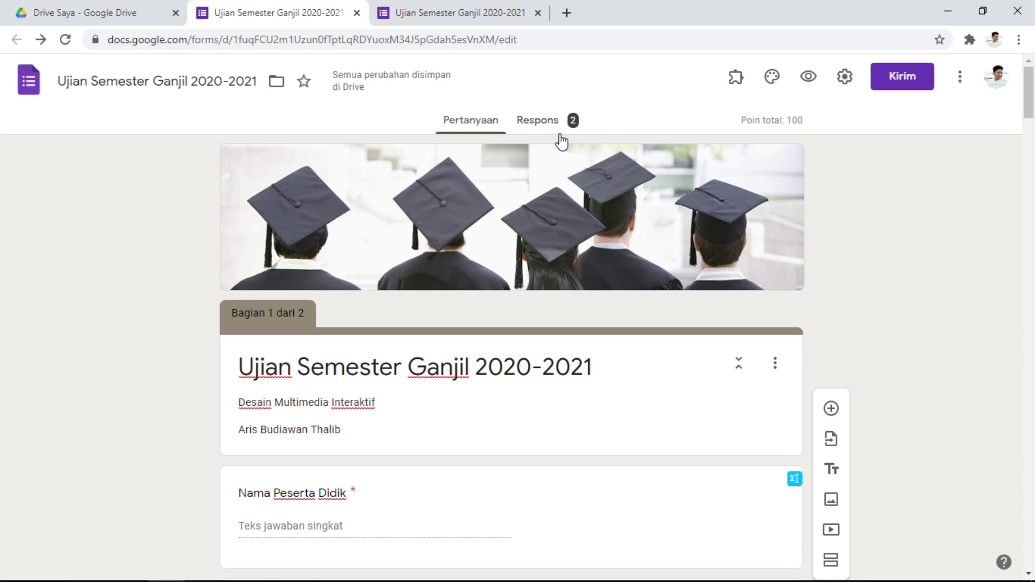
left_click(574, 124)
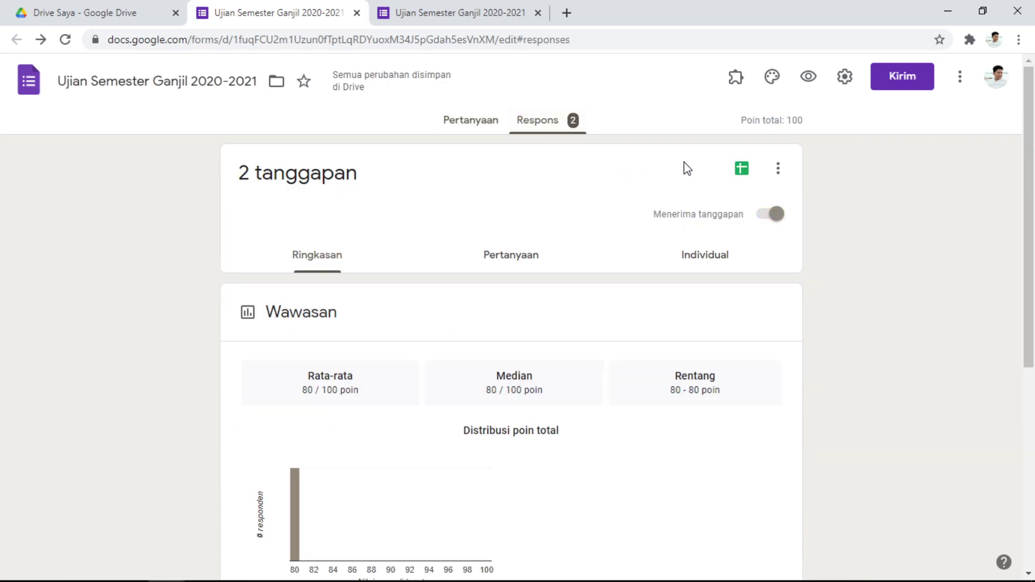
scroll(652, 321, "down", 11)
scroll(663, 319, "up", 4)
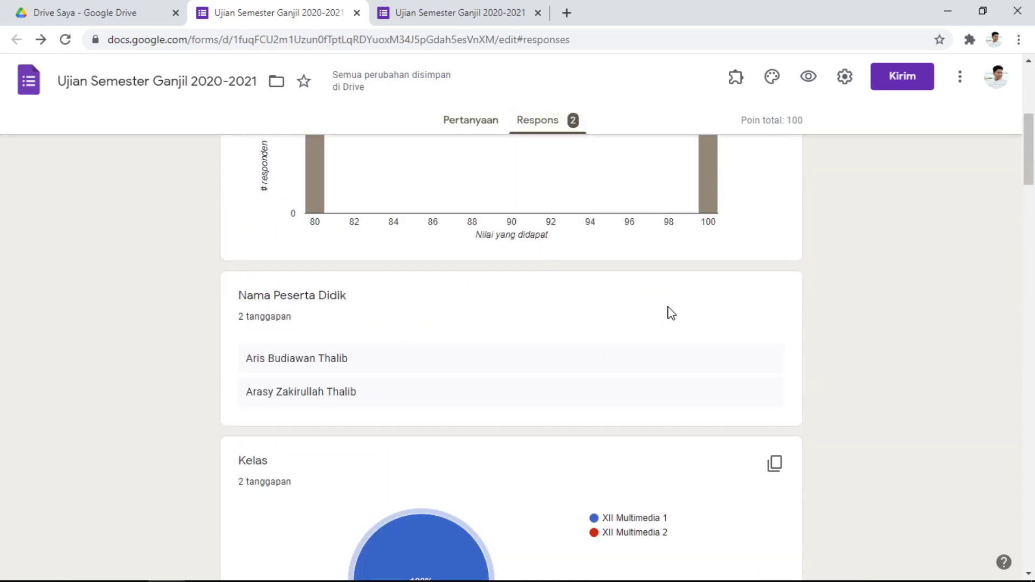
scroll(671, 314, "up", 8)
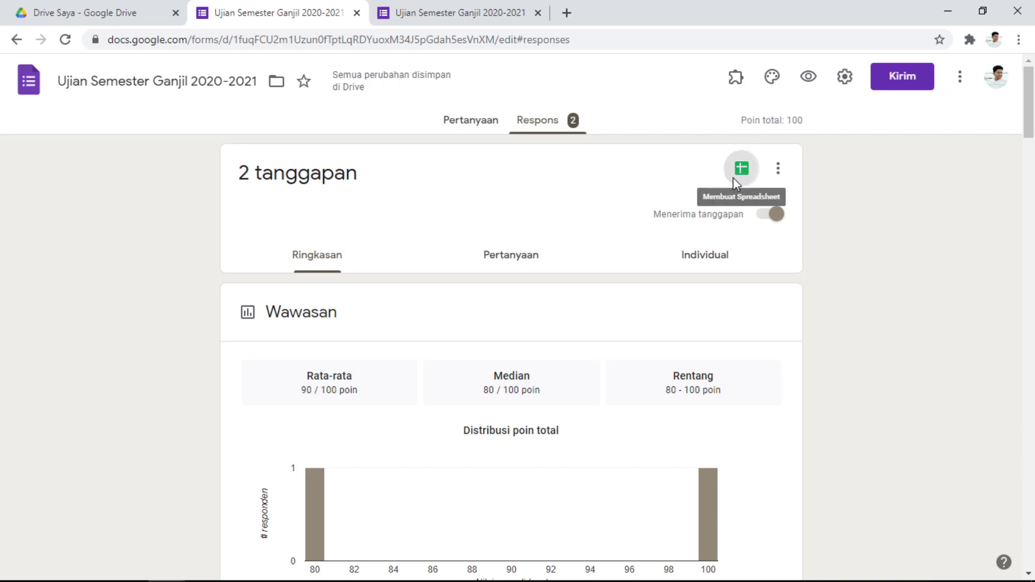
Create a new spreadsheet for the form responses and select its answer column E
left_click(742, 169)
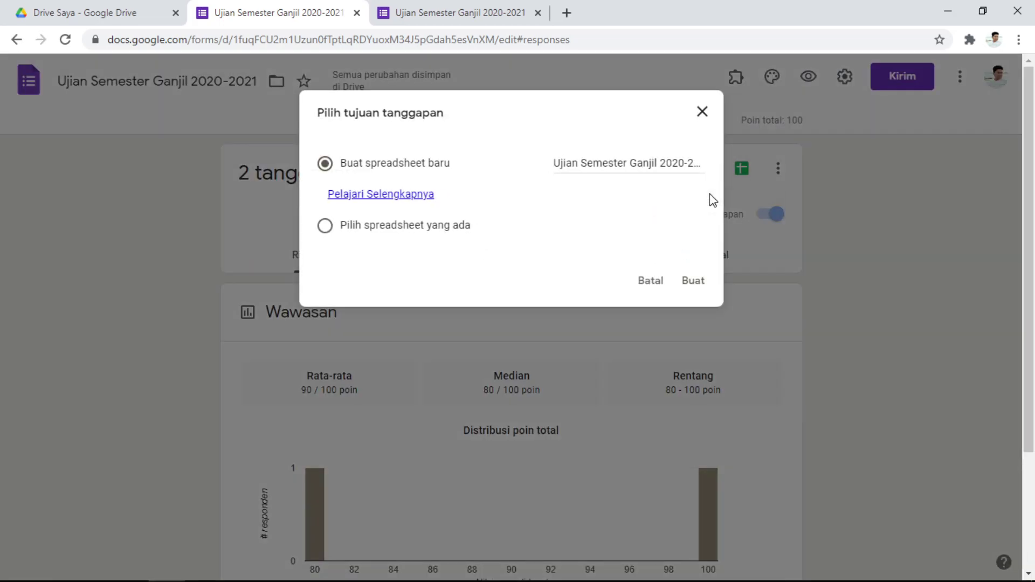
left_click(700, 285)
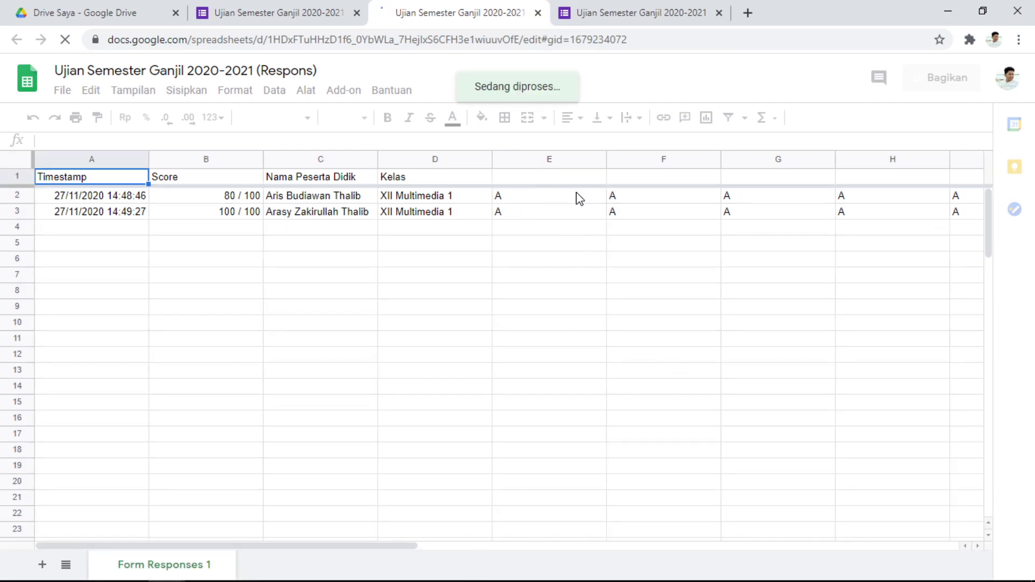
left_click(535, 162)
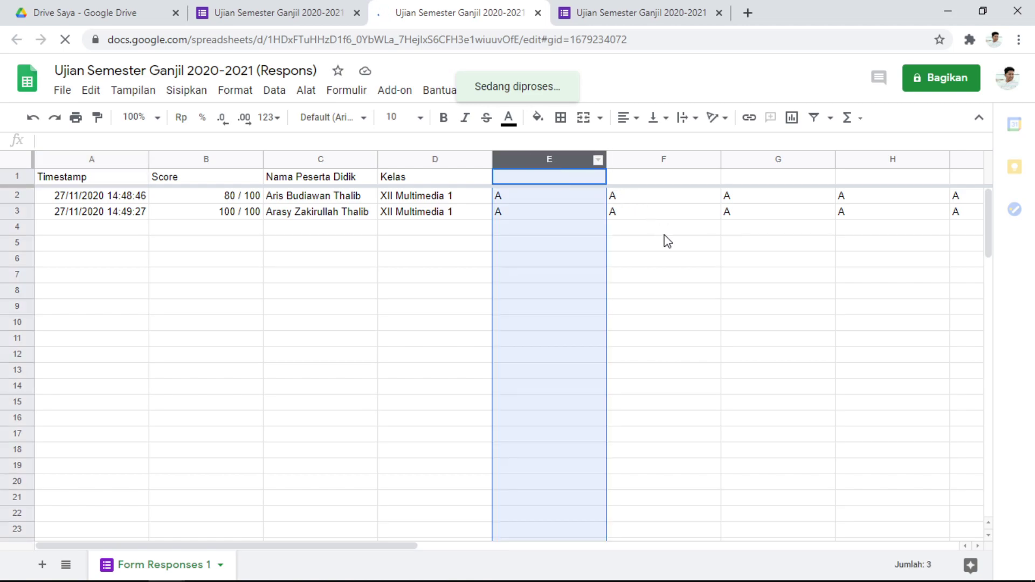
Look through the submitted answers across the answer columns of the response spreadsheet
key("Right")
key("Right")
key("Right")
key("Right")
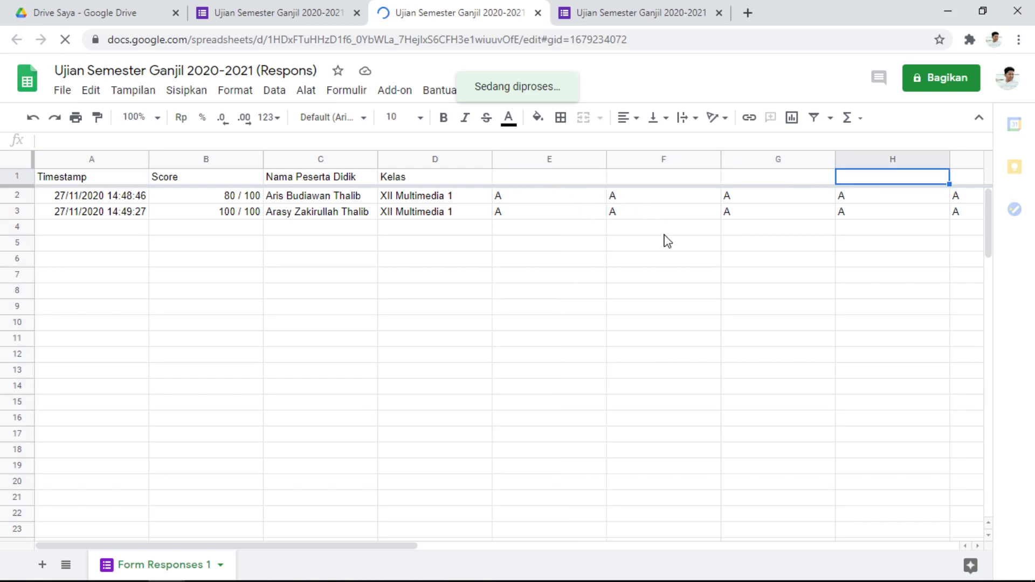
key("Right")
key("Right")
key("Right")
key("Right")
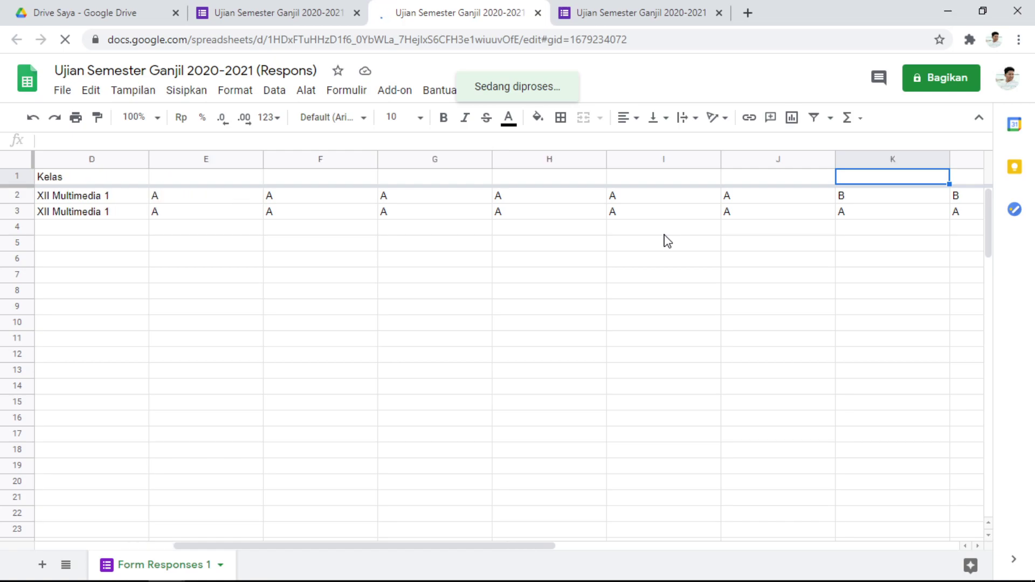
key("Right")
key("Right")
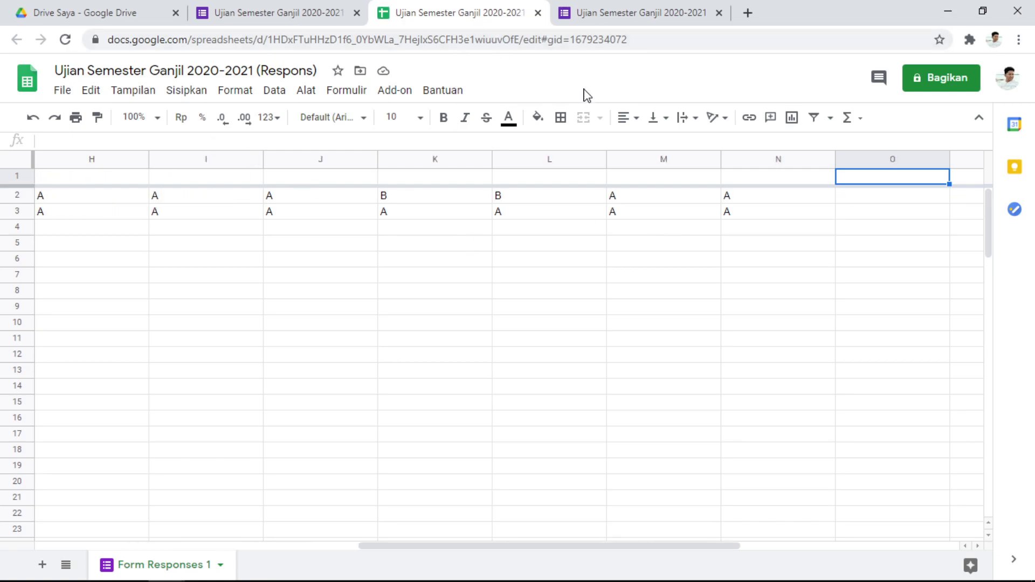
Download the response spreadsheet as a Microsoft Excel (.xlsx) file
left_click(61, 93)
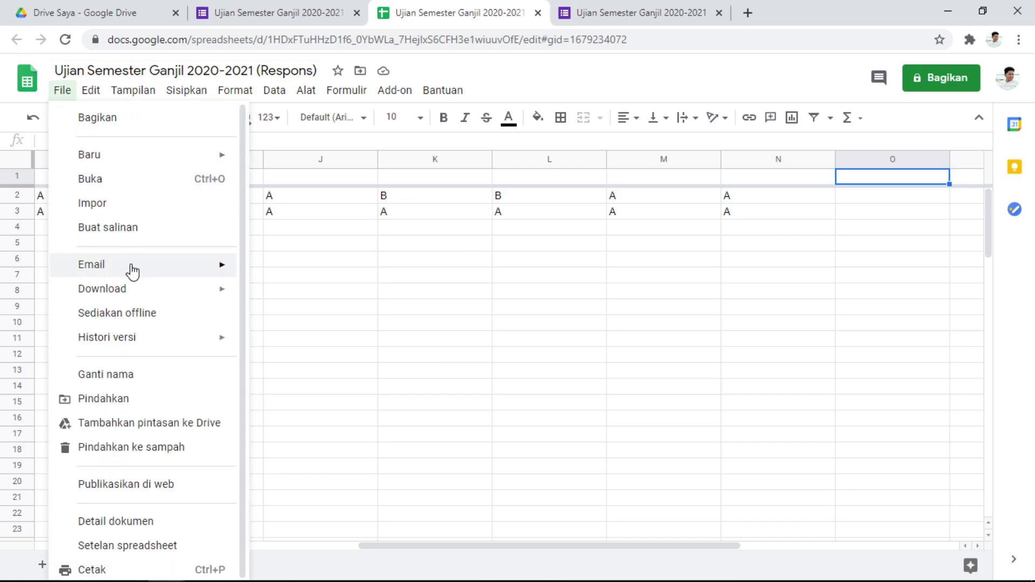
mouse_move(132, 289)
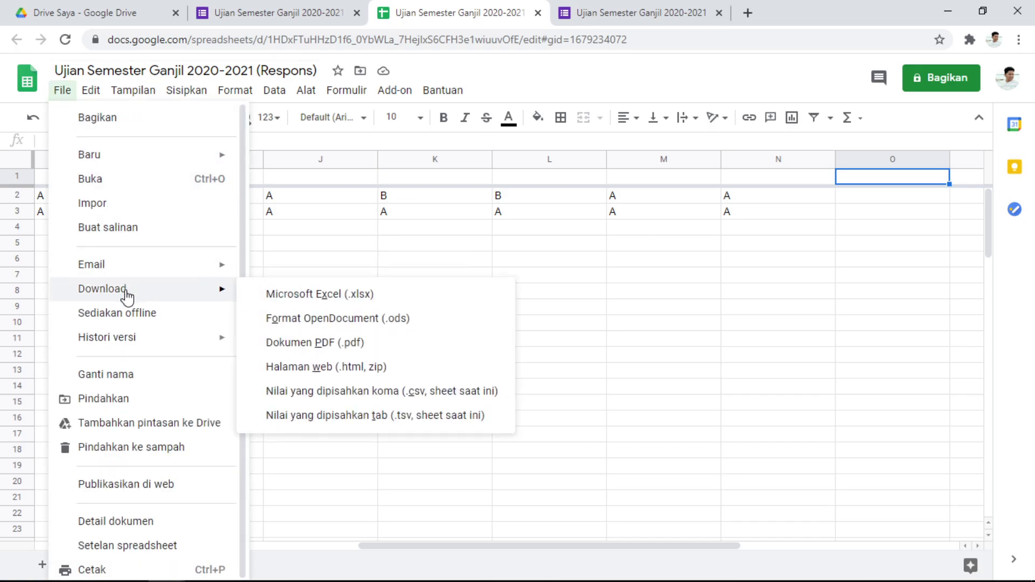
left_click(286, 301)
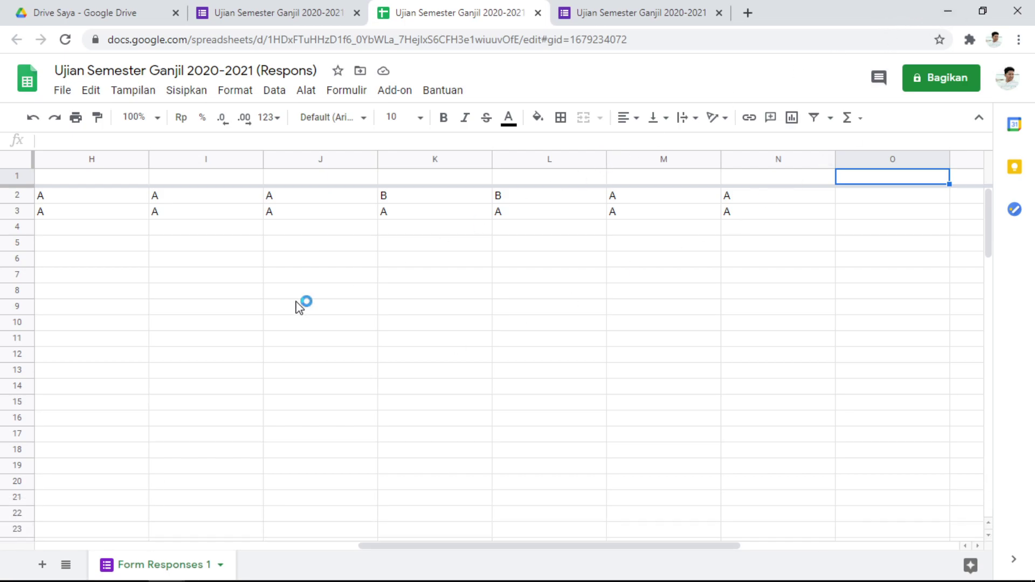
Minimize the browser and OBS windows, and close the Snipping Tool left open over the Excel template
left_click(949, 11)
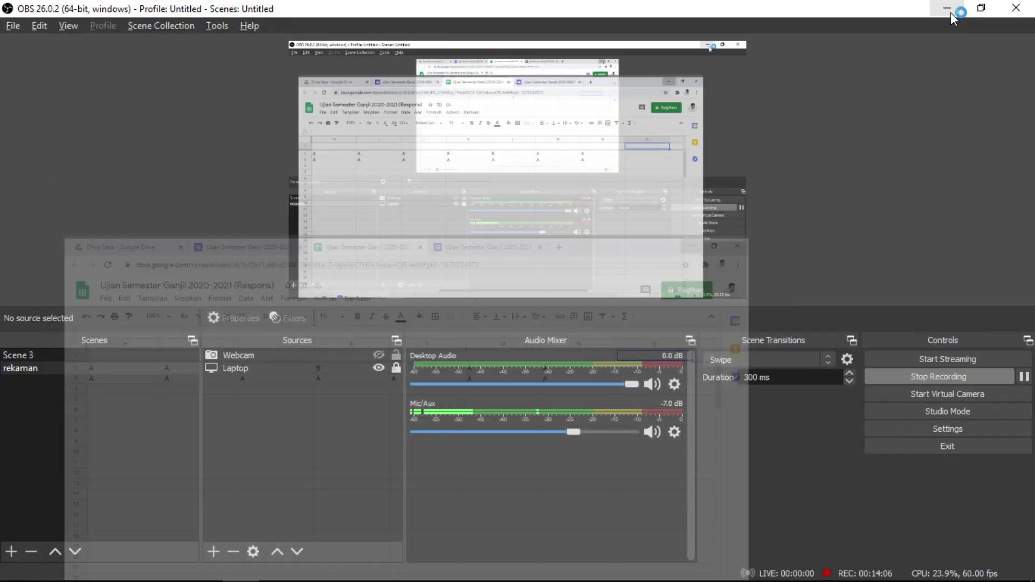
left_click(951, 12)
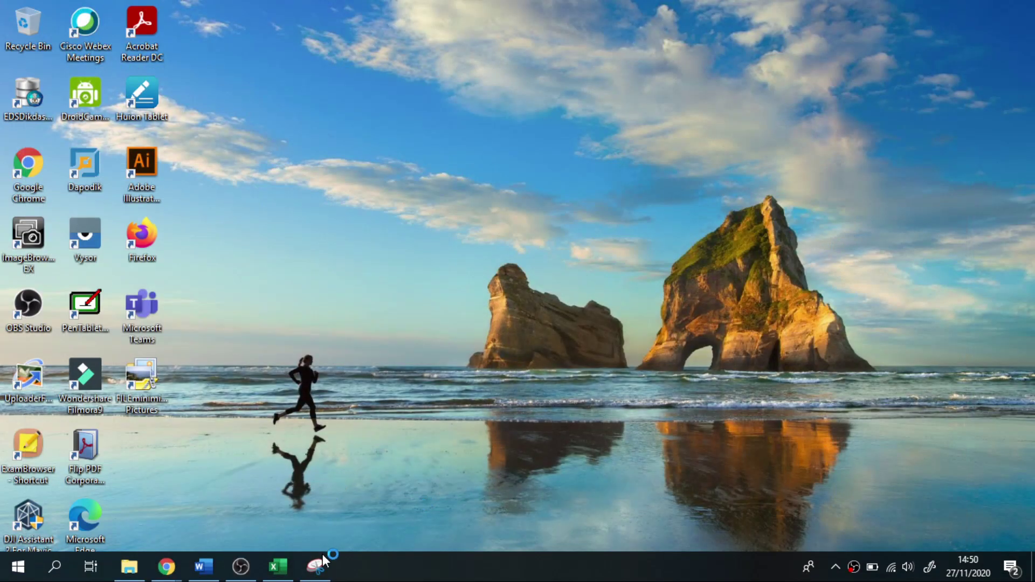
left_click(265, 571)
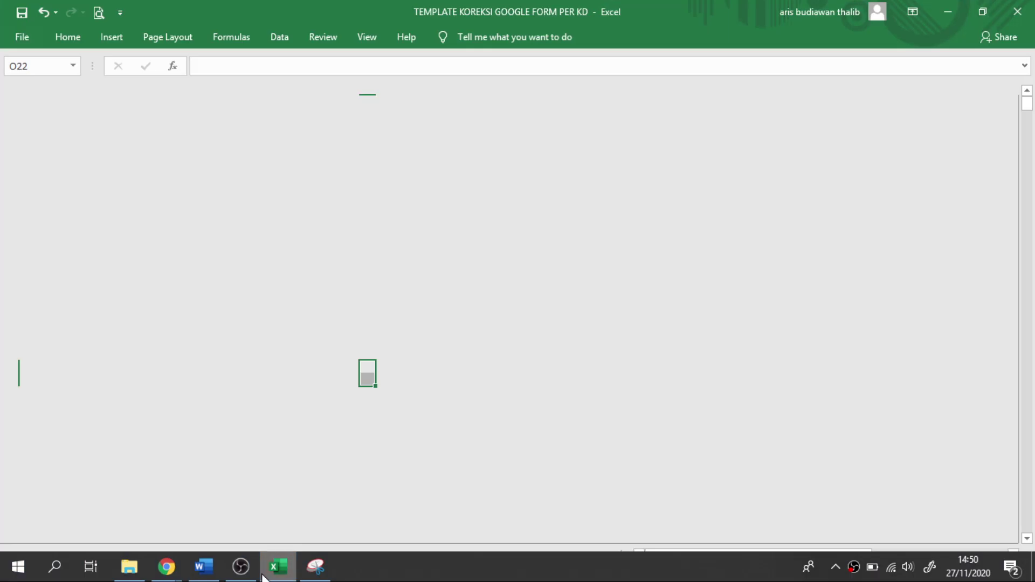
mouse_move(237, 580)
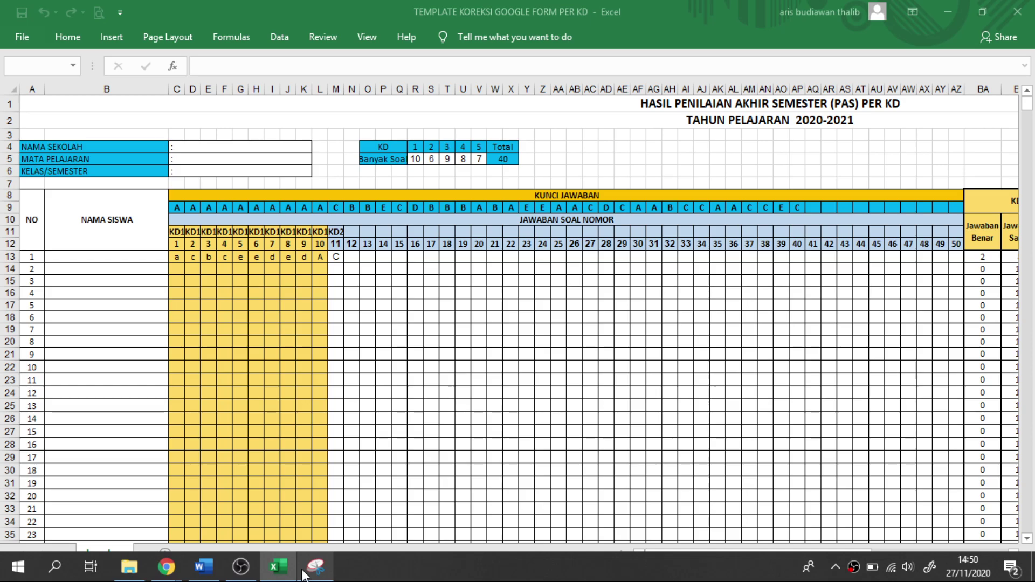
left_click(317, 575)
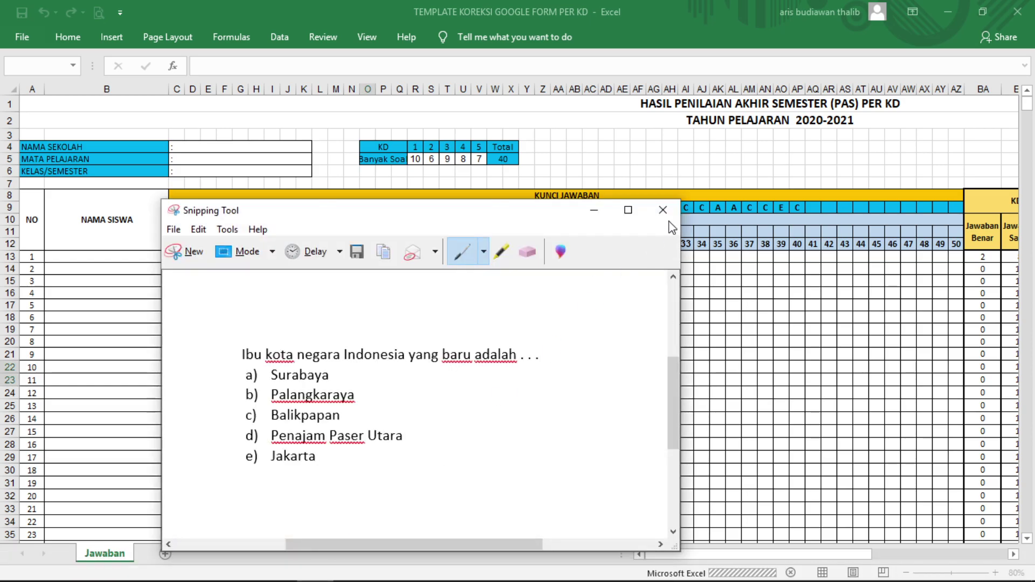
left_click(276, 567)
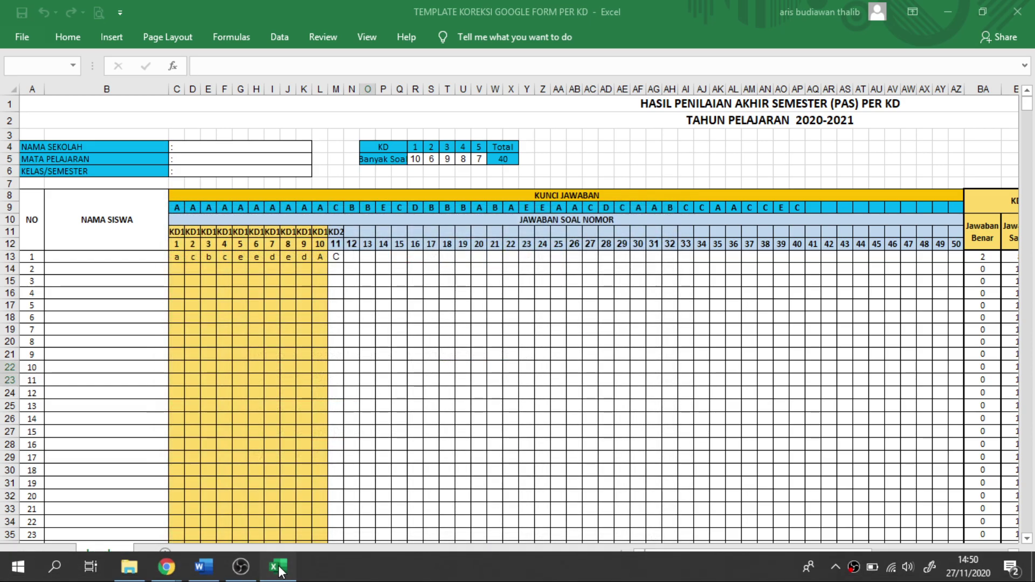
Switch to the downloaded "Ujian Semester Ganjil 2020-2021 (Respons)" workbook in Excel and enable editing
mouse_move(281, 570)
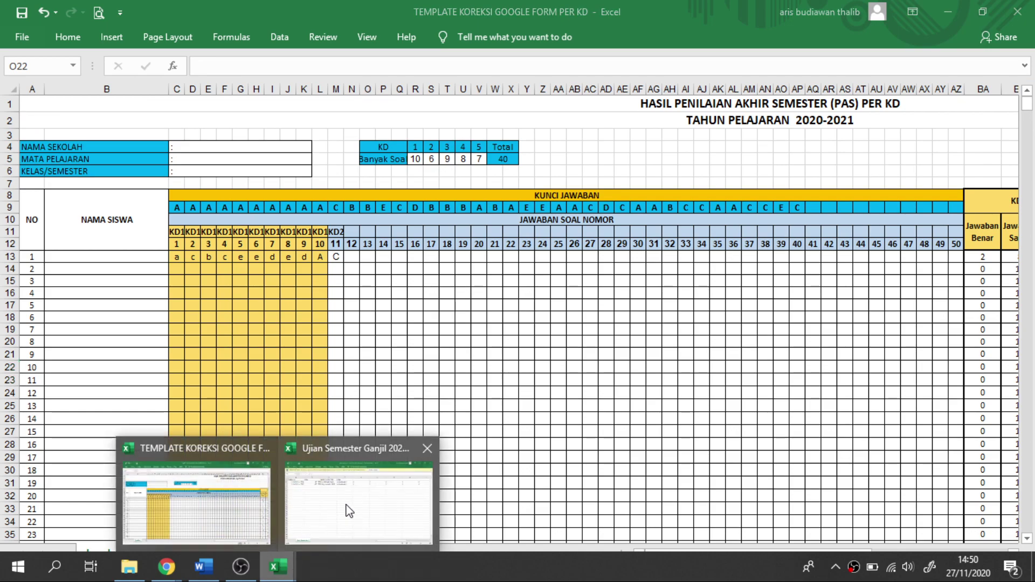
left_click(347, 507)
left_click(640, 61)
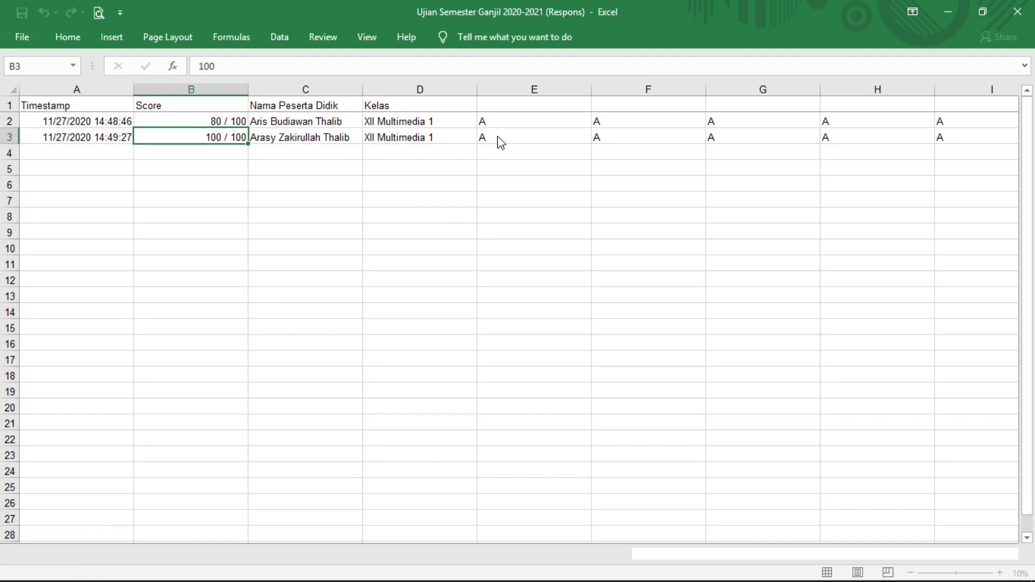
left_click_drag(533, 121, 762, 133)
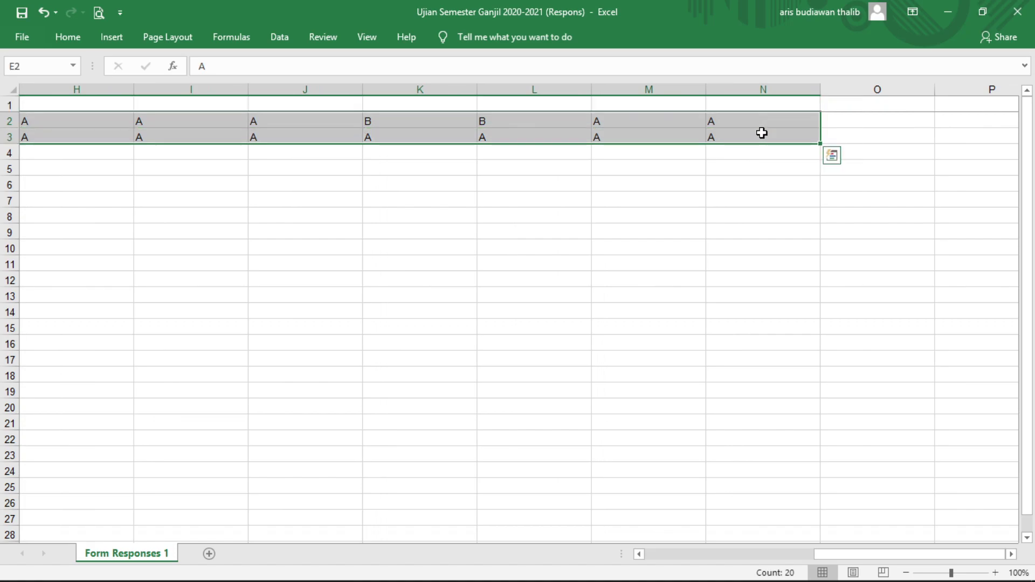
key("ctrl+c")
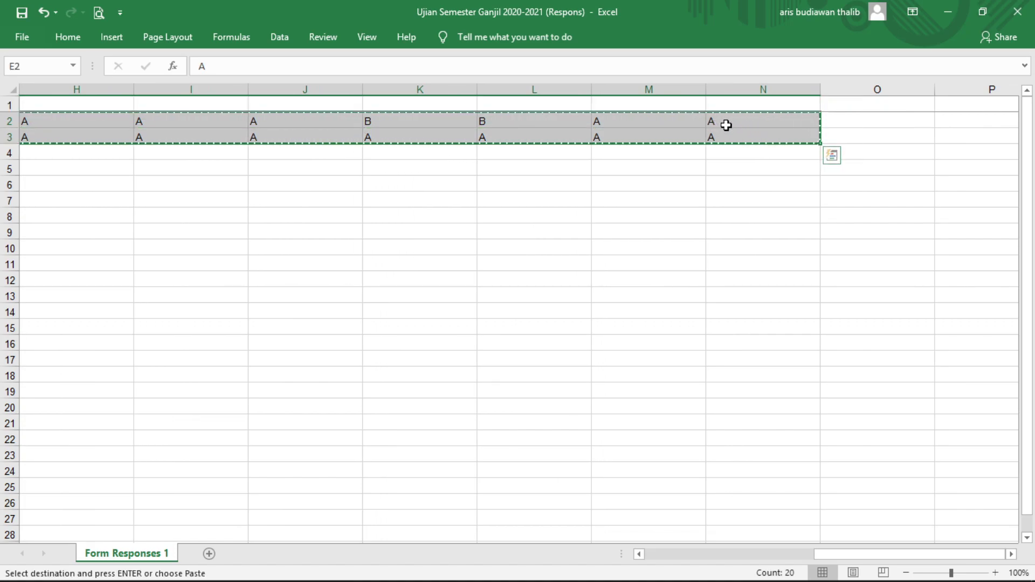
right_click(726, 126)
left_click(623, 121)
right_click(623, 121)
Zoom the response sheet out to 70% and copy both students' answers in cells E2:N3
left_click_drag(861, 555, 623, 530)
left_click(906, 573)
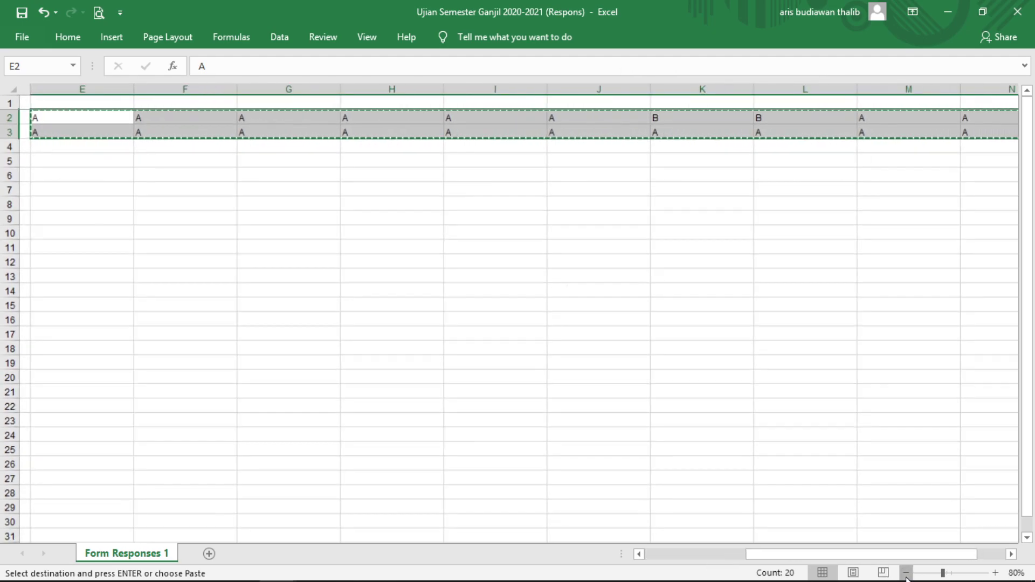
left_click(906, 572)
left_click(906, 572)
left_click_drag(861, 557, 730, 555)
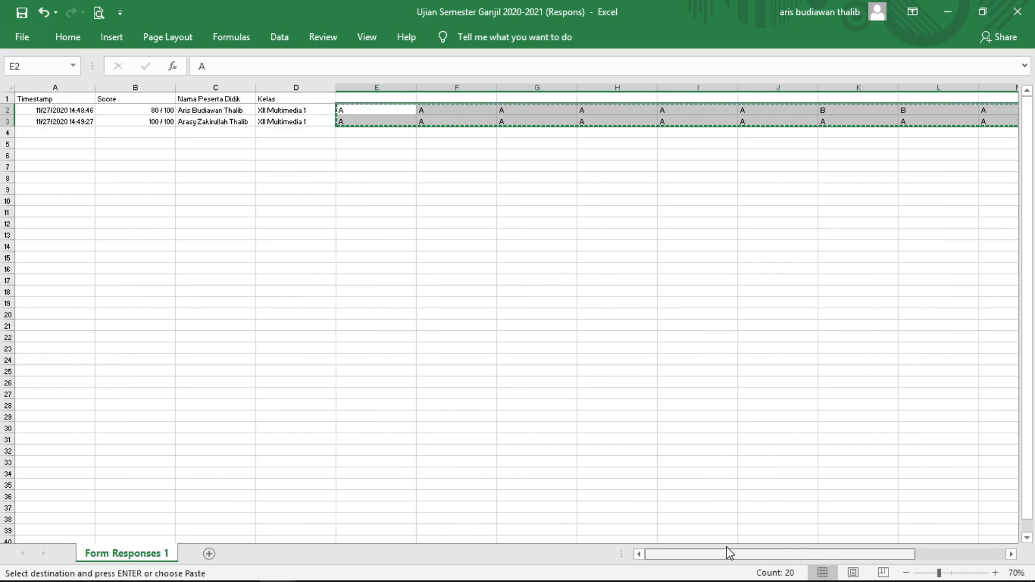
left_click(409, 337)
left_click(380, 167)
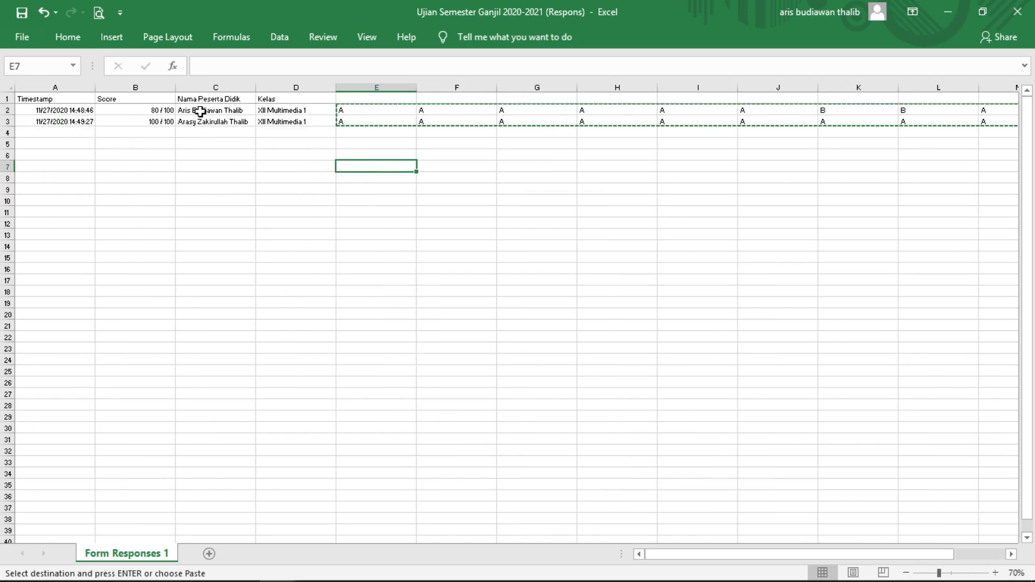
left_click_drag(363, 107, 875, 120)
key("ctrl+c")
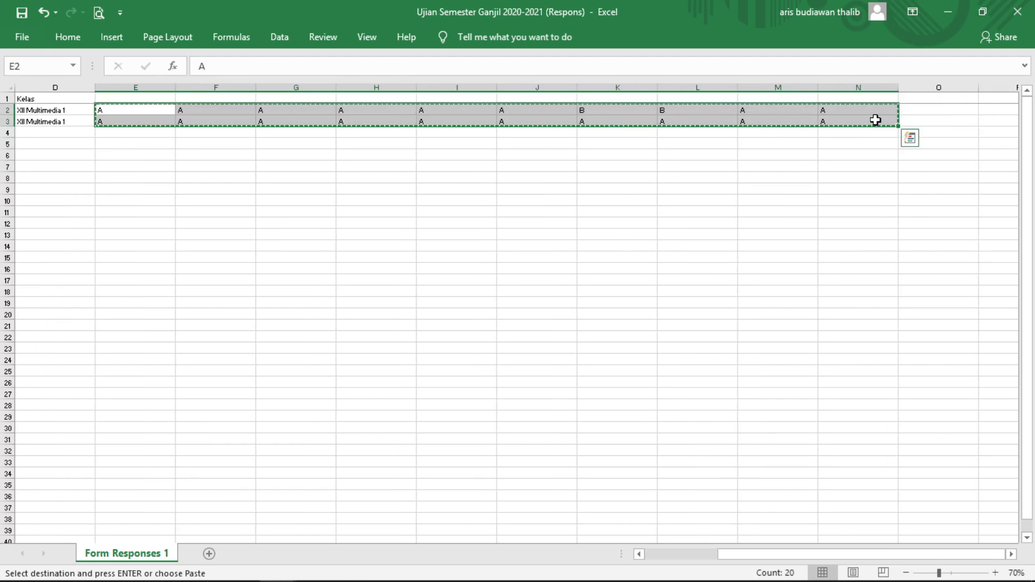
right_click(875, 119)
left_click(775, 147)
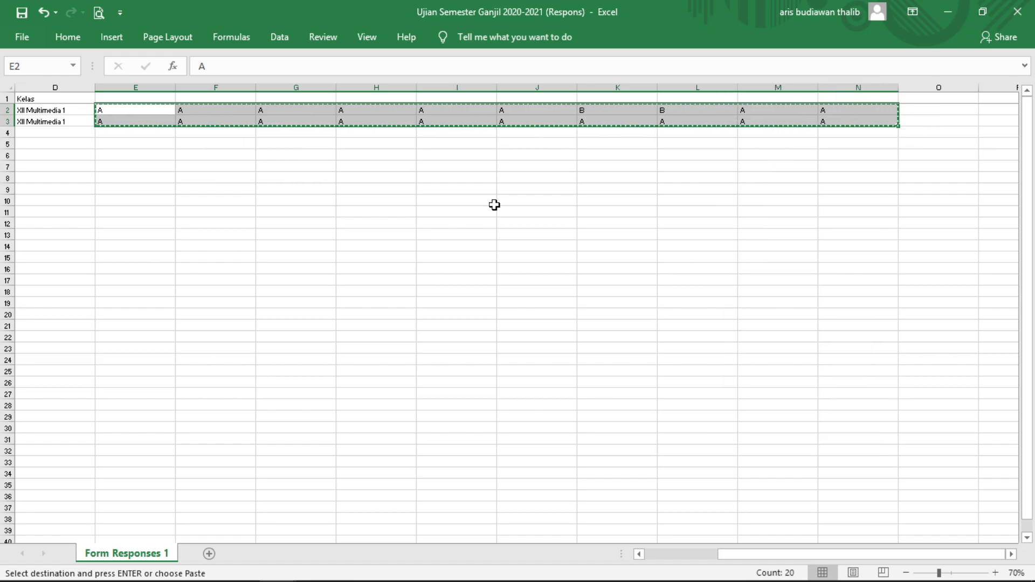
Paste the copied answers as values at C13 of the TEMPLATE KOREKSI GOOGLE FORM PER KD workbook and clear the leftover answer in M13
left_click(277, 567)
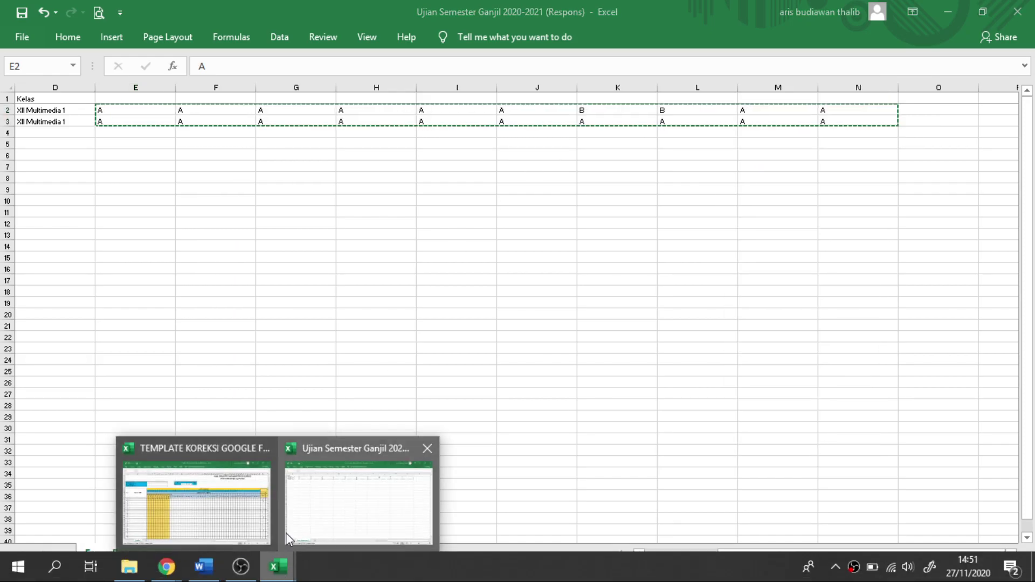
left_click(250, 513)
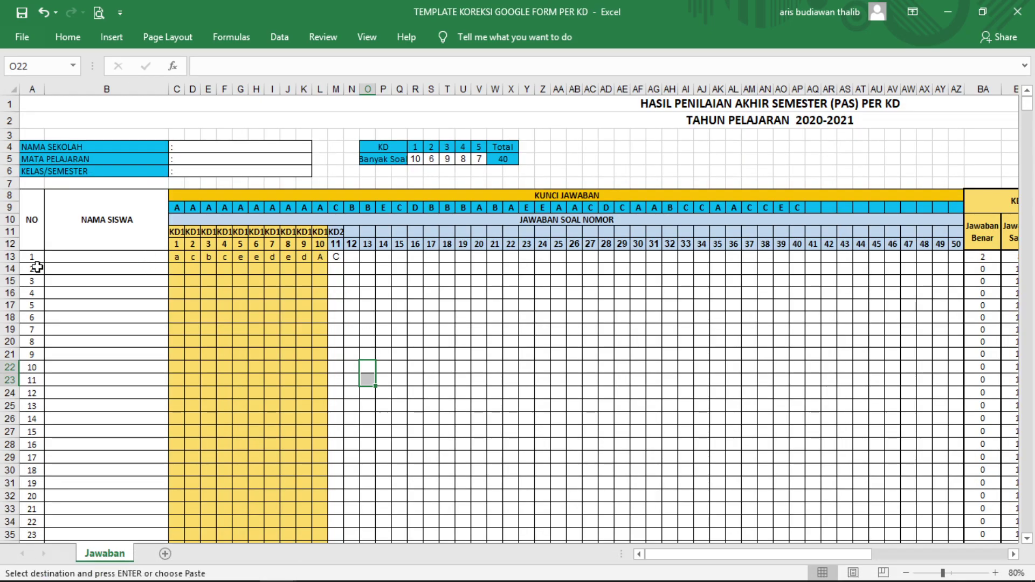
left_click(179, 258)
right_click(178, 259)
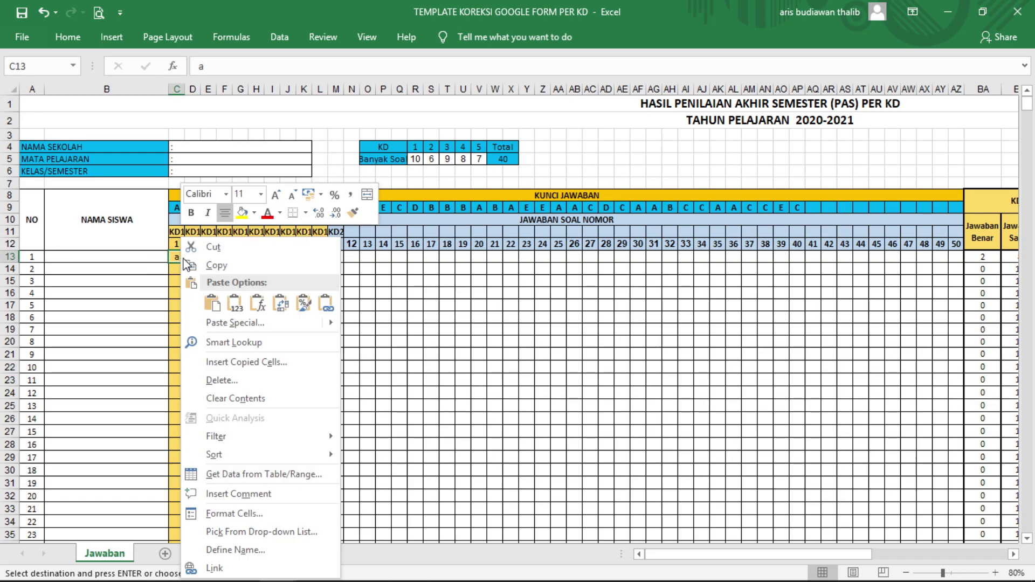
left_click(236, 308)
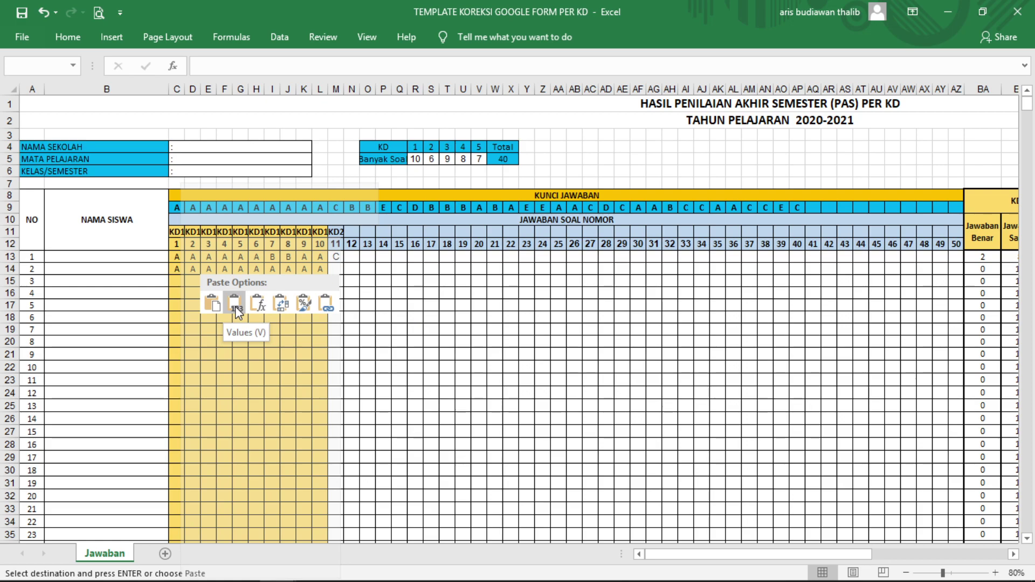
left_click(235, 306)
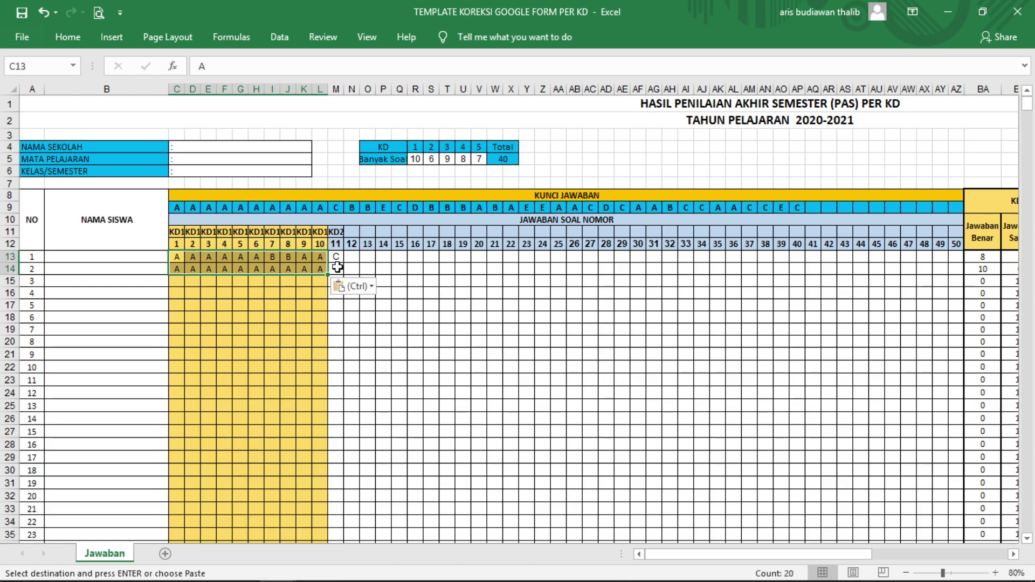
left_click(337, 259)
key("Escape")
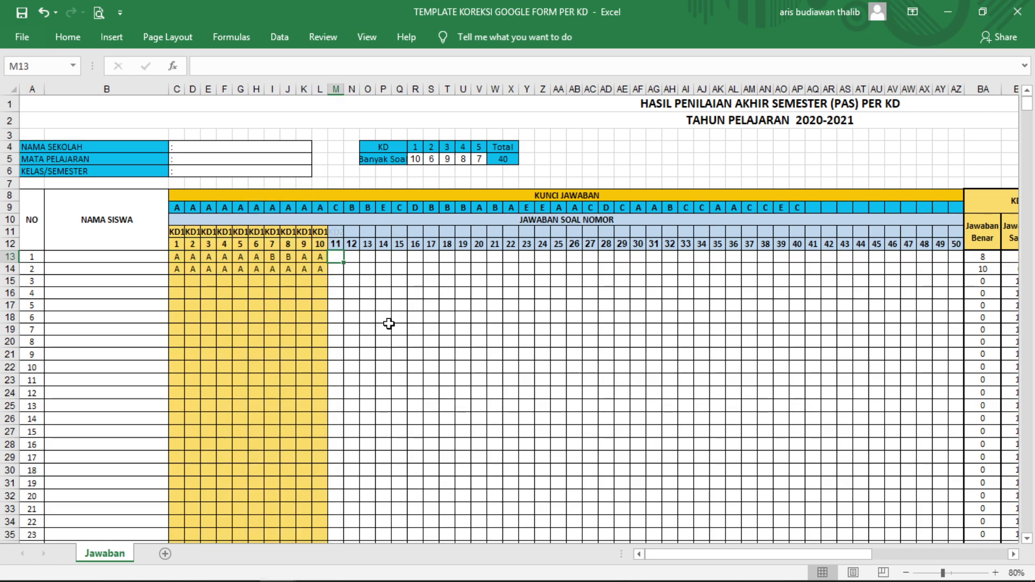
Set the number of questions to 5 for both KD 1 and KD 2, and check the answer key in C9:L9
left_click(415, 159)
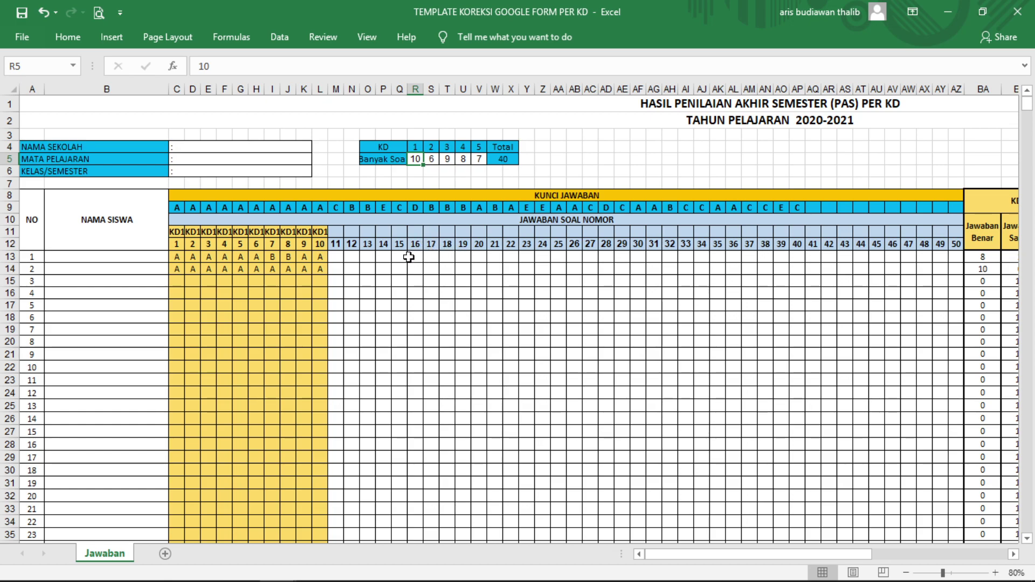
type("5")
left_click(479, 305)
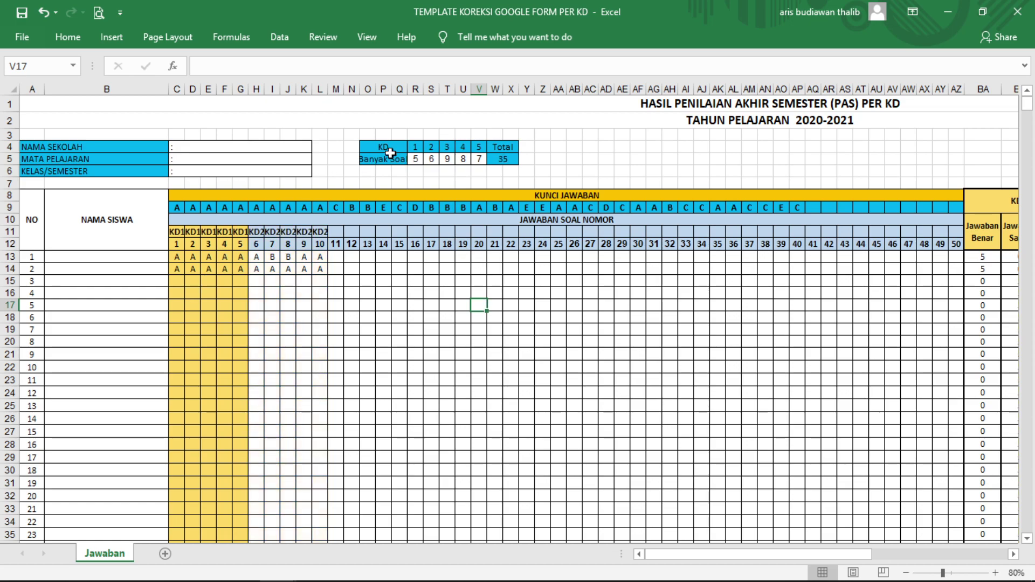
left_click(430, 163)
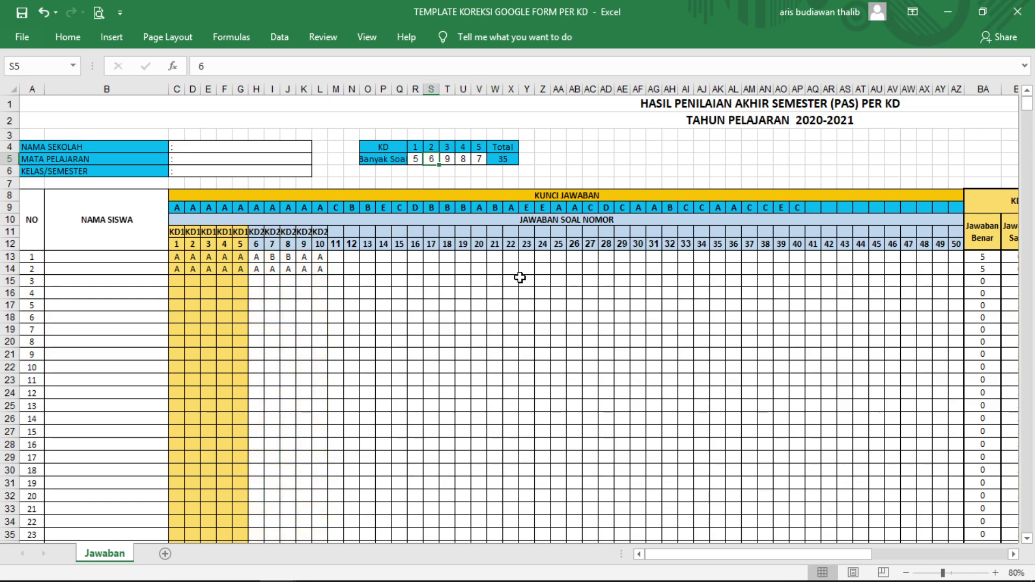
type("5")
left_click(498, 372)
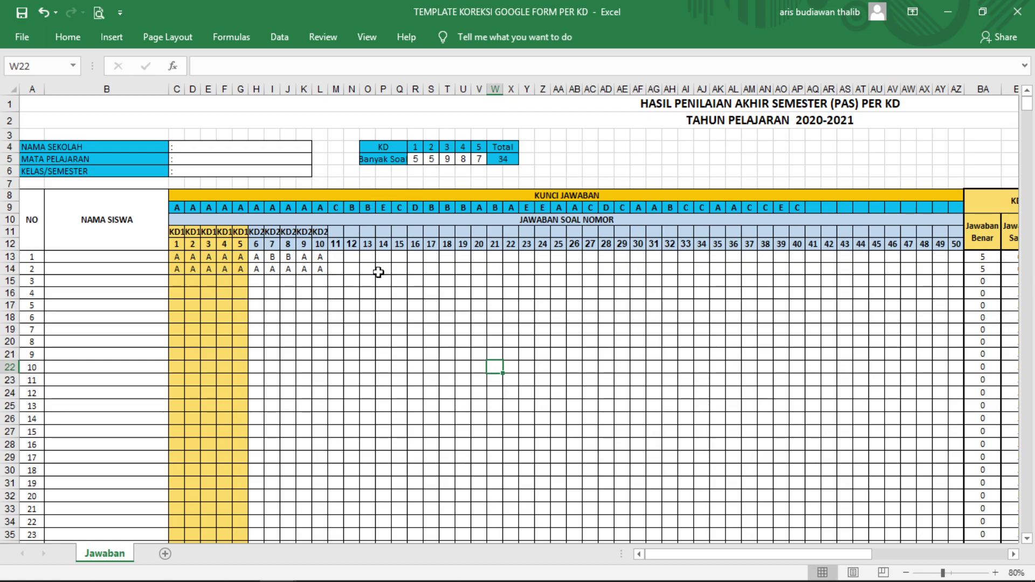
left_click_drag(178, 208, 323, 207)
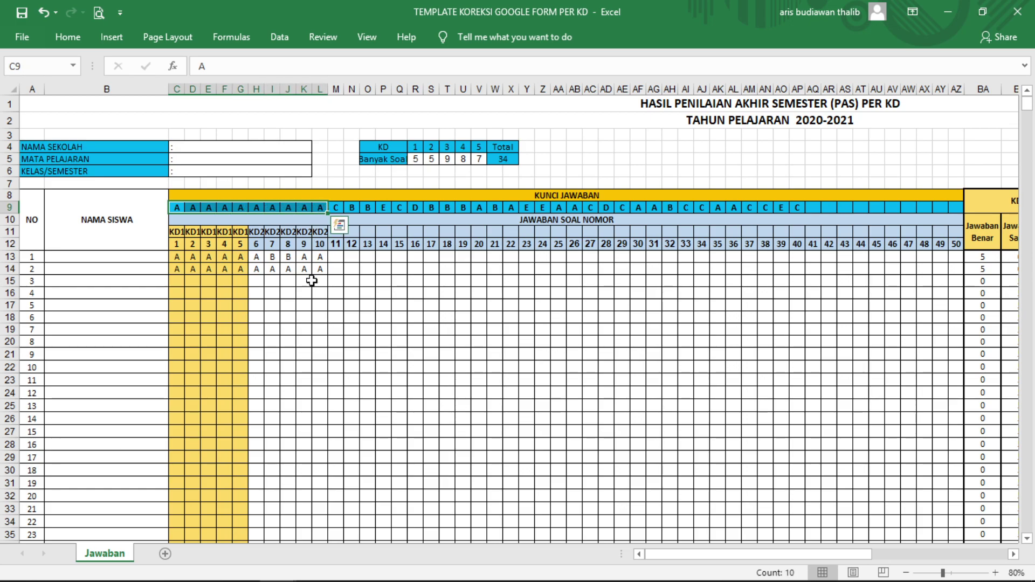
left_click(335, 329)
Switch to the "Ujian Semester Ganjil 2020-2021 (Respons)" workbook and copy both student names in cells C2:C3
left_click(110, 258)
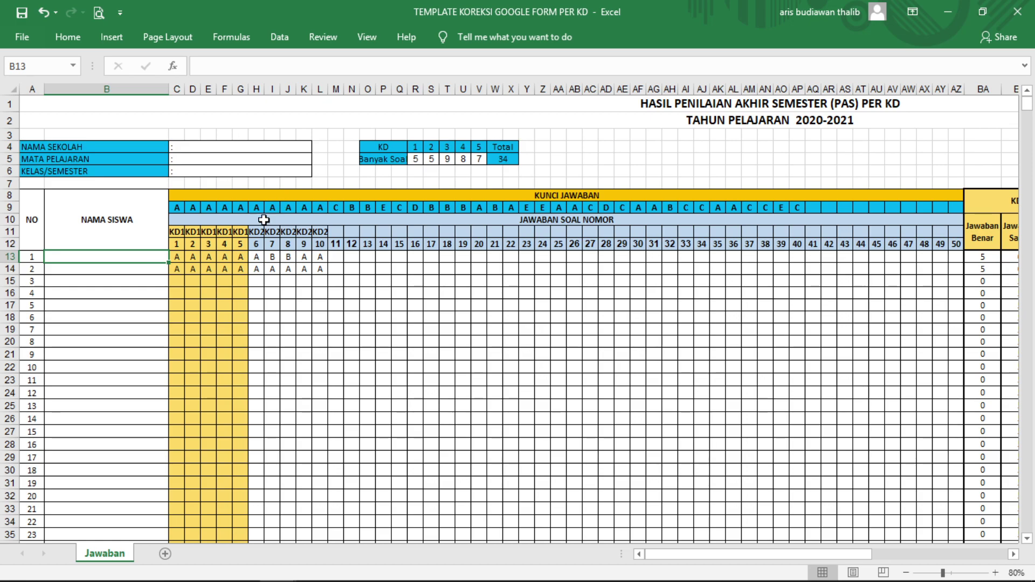
mouse_move(297, 576)
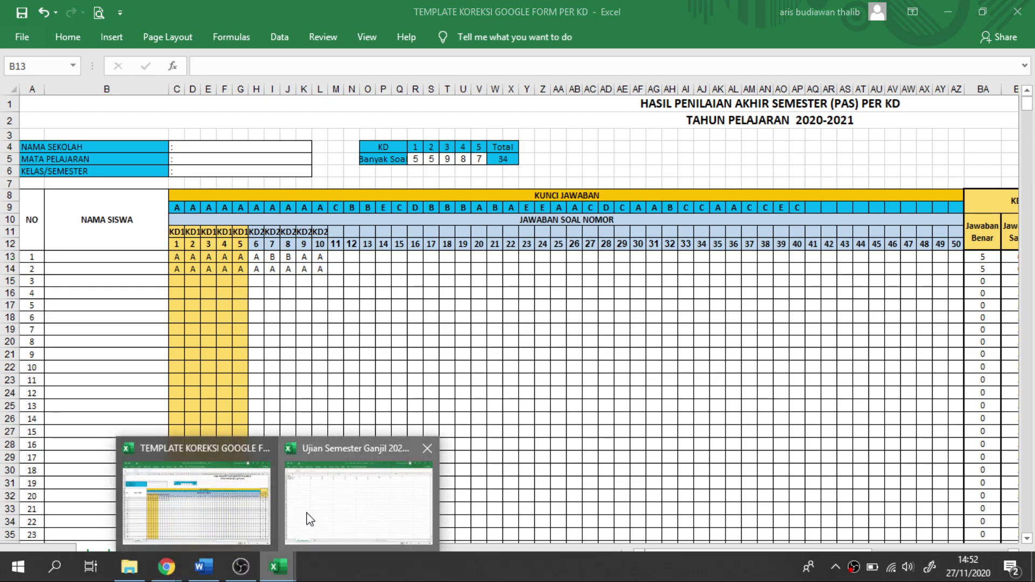
left_click(313, 518)
left_click_drag(765, 554, 620, 548)
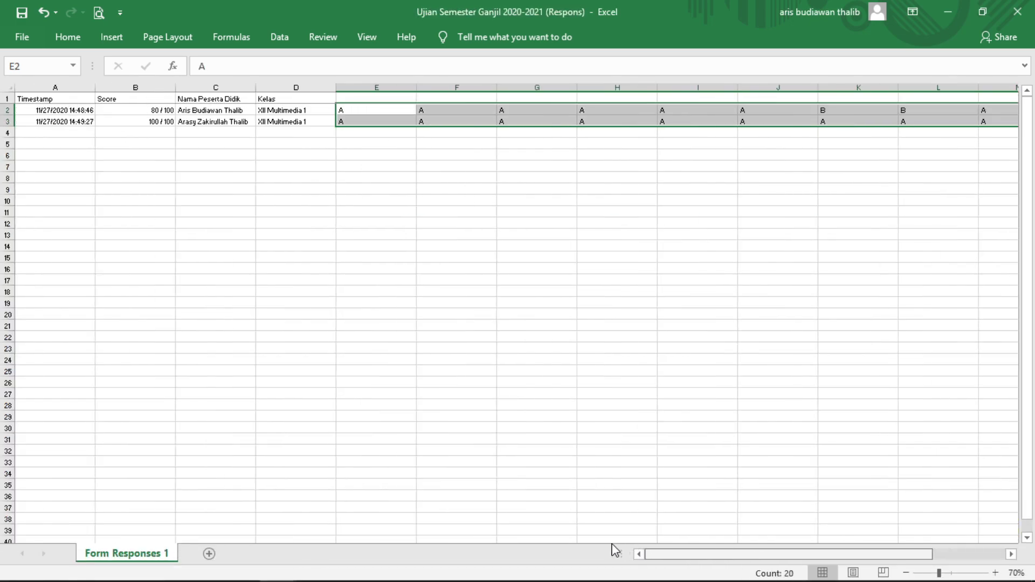
left_click_drag(202, 112, 198, 120)
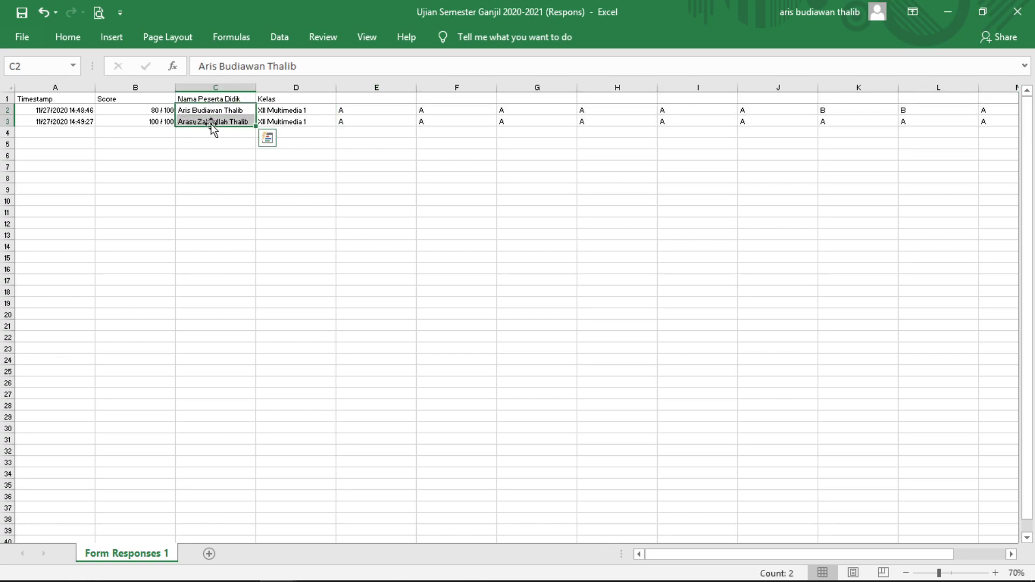
key("ctrl+c")
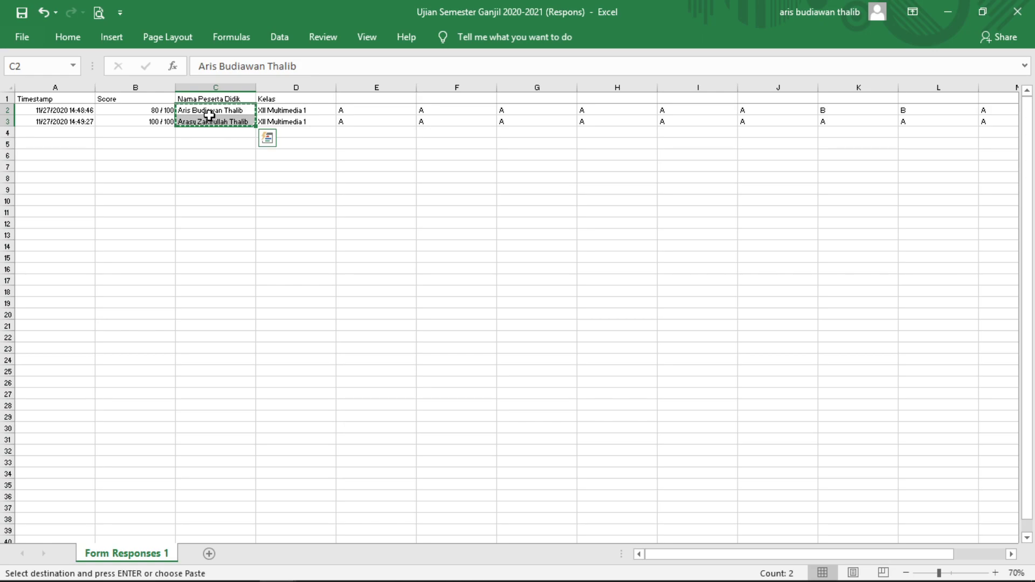
right_click(208, 113)
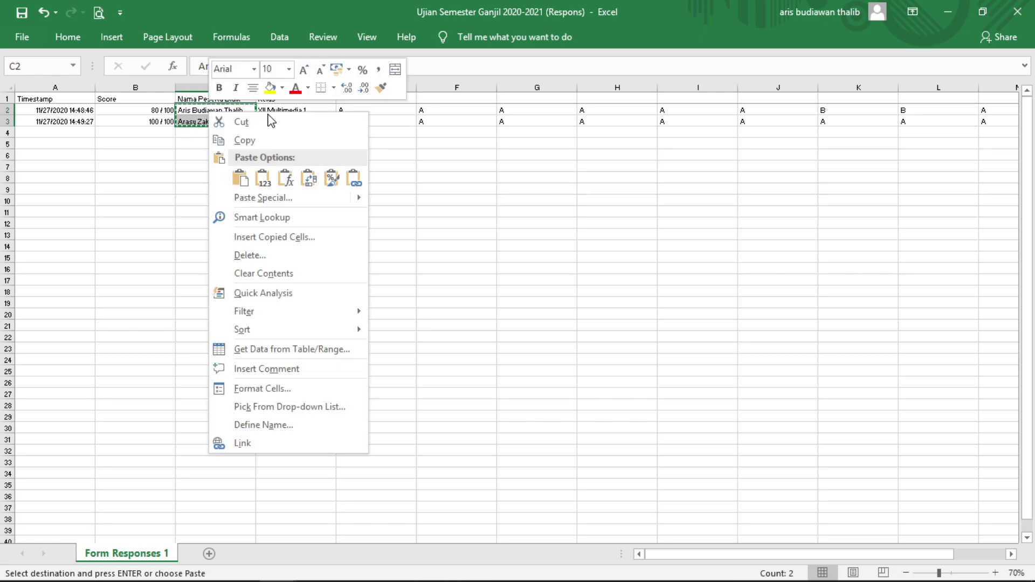
left_click(247, 141)
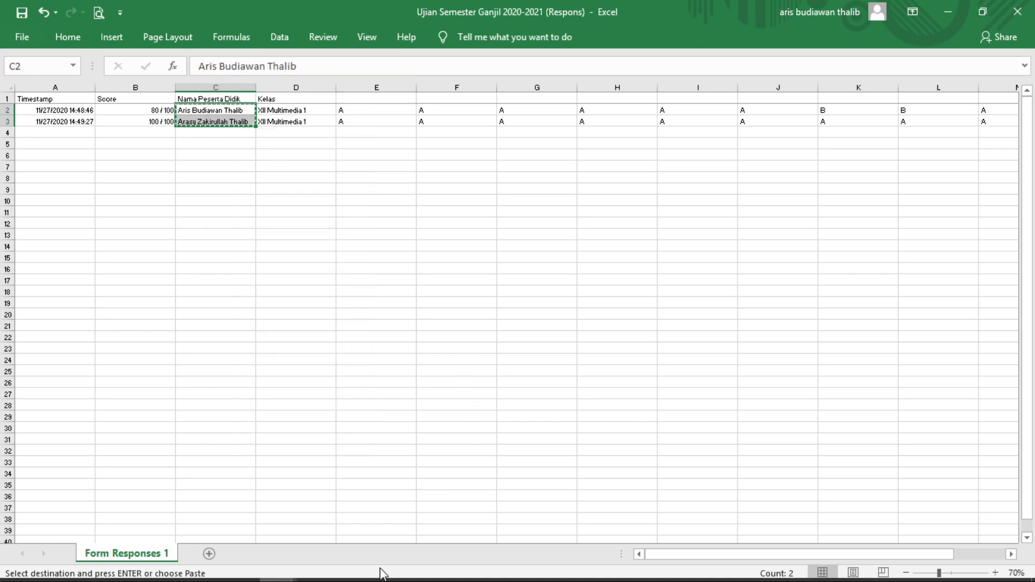
Paste the copied student names as values at B13 of the TEMPLATE KOREKSI GOOGLE FORM PER KD workbook
mouse_move(277, 569)
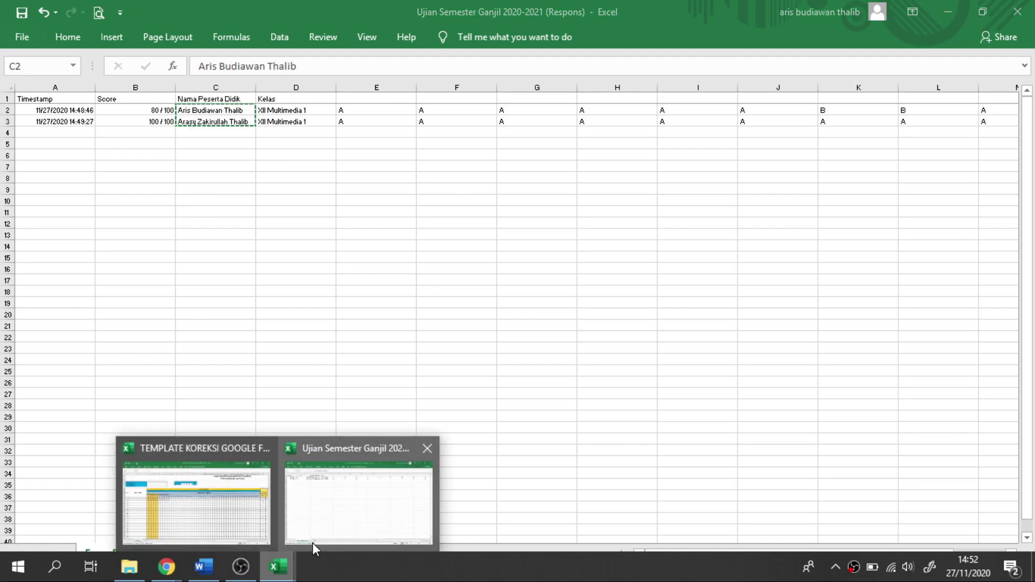
left_click(241, 524)
right_click(124, 254)
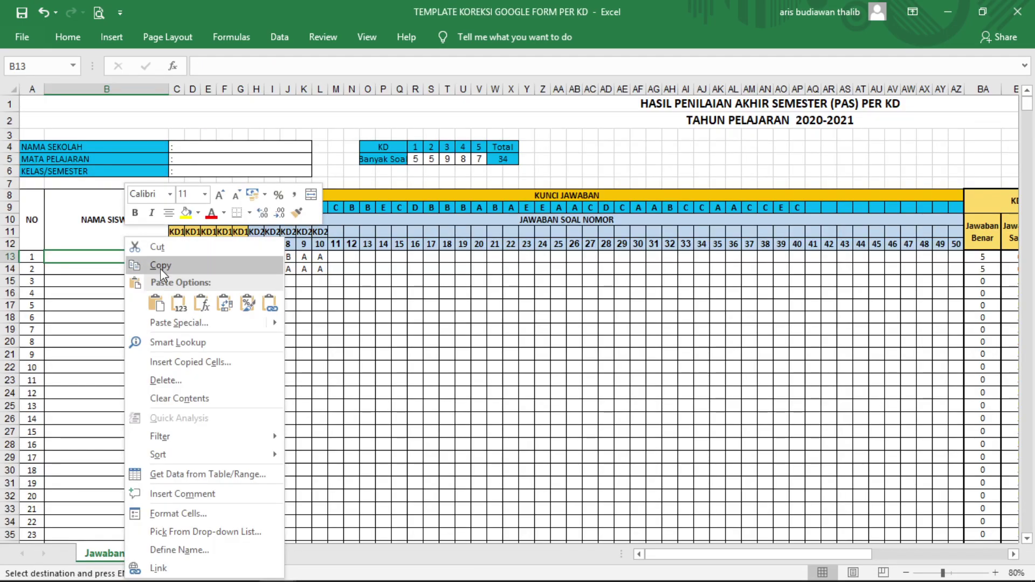
left_click(182, 306)
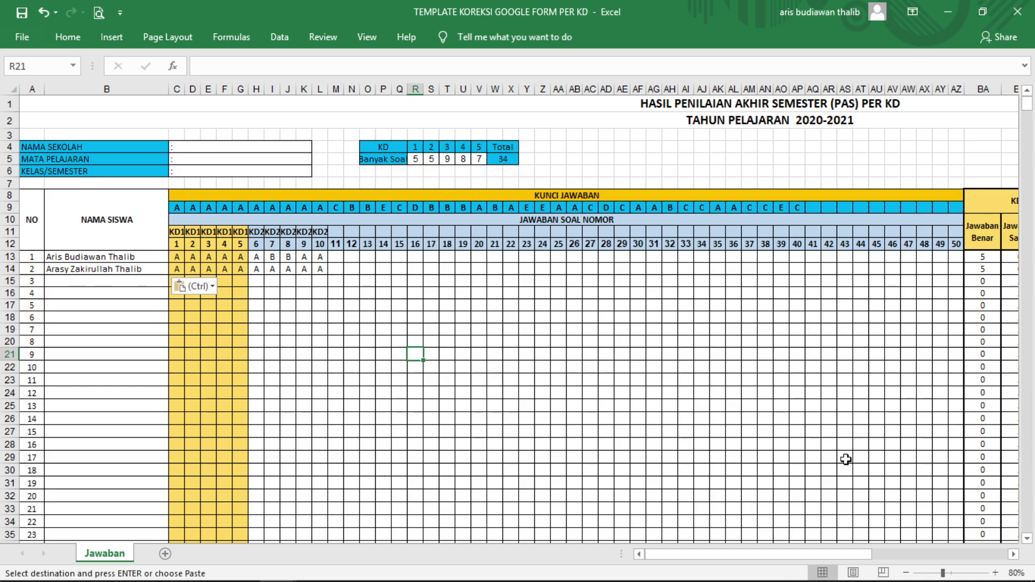
Compare the students' answers with the correct, wrong and Nilai columns for KD 1 and KD 2, including BD13 and BE13
left_click_drag(745, 555, 756, 555)
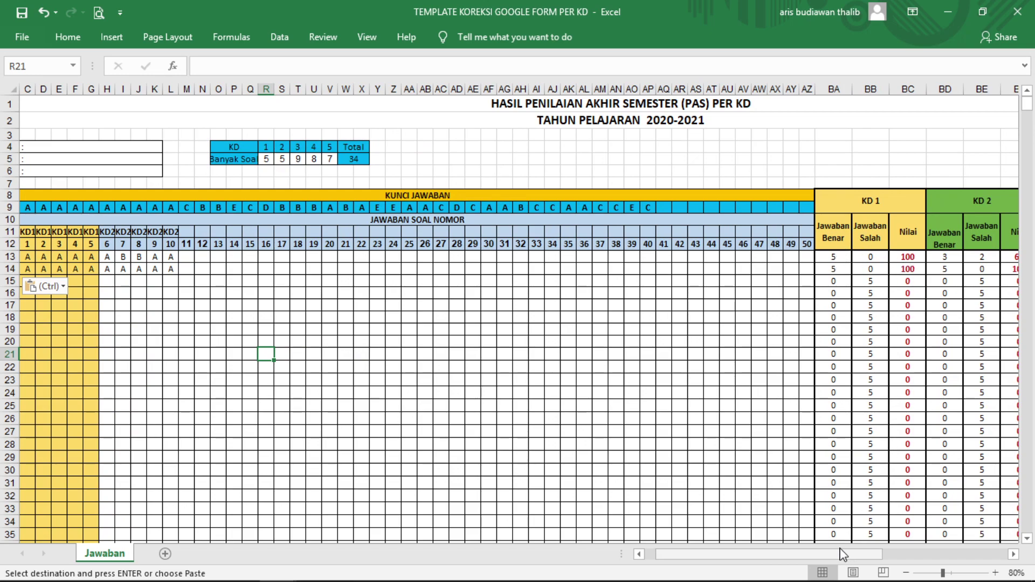
left_click_drag(785, 554, 699, 547)
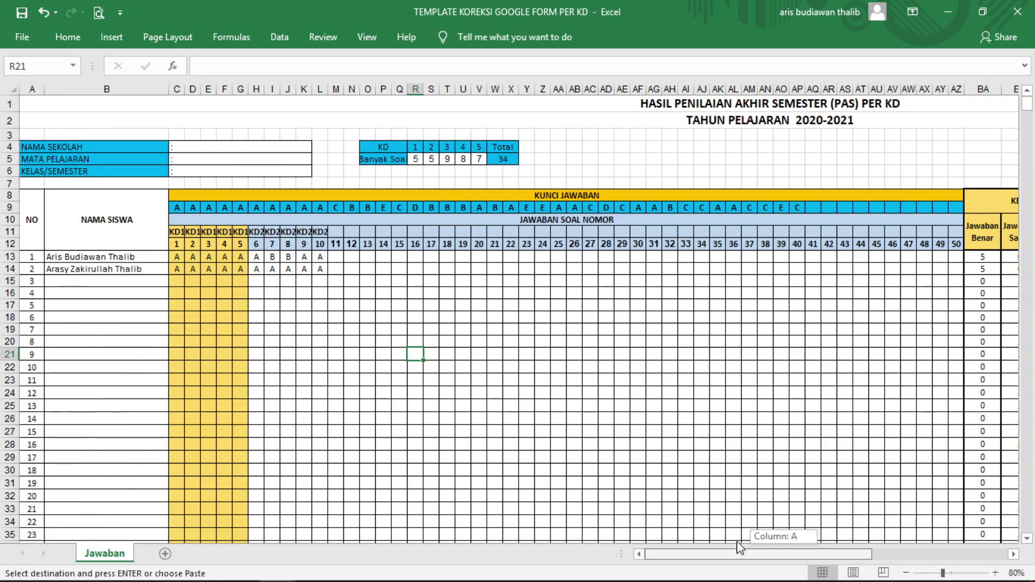
left_click_drag(805, 555, 865, 555)
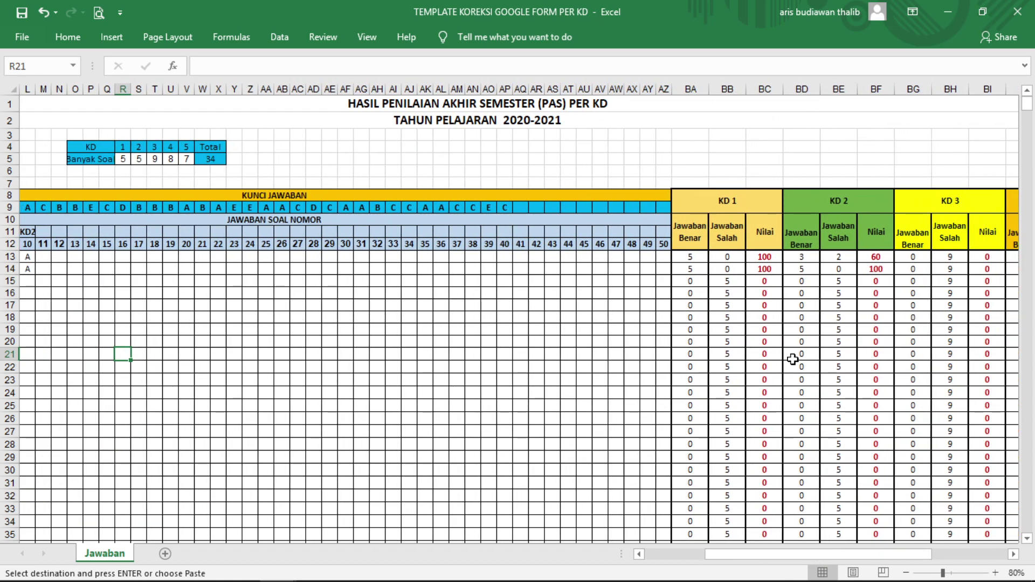
left_click(807, 258)
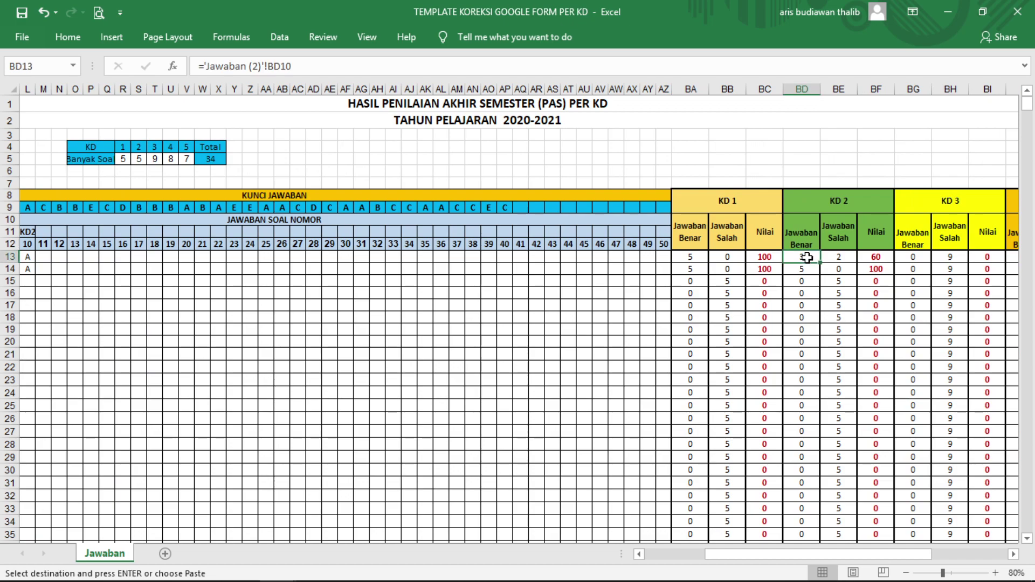
left_click(847, 255)
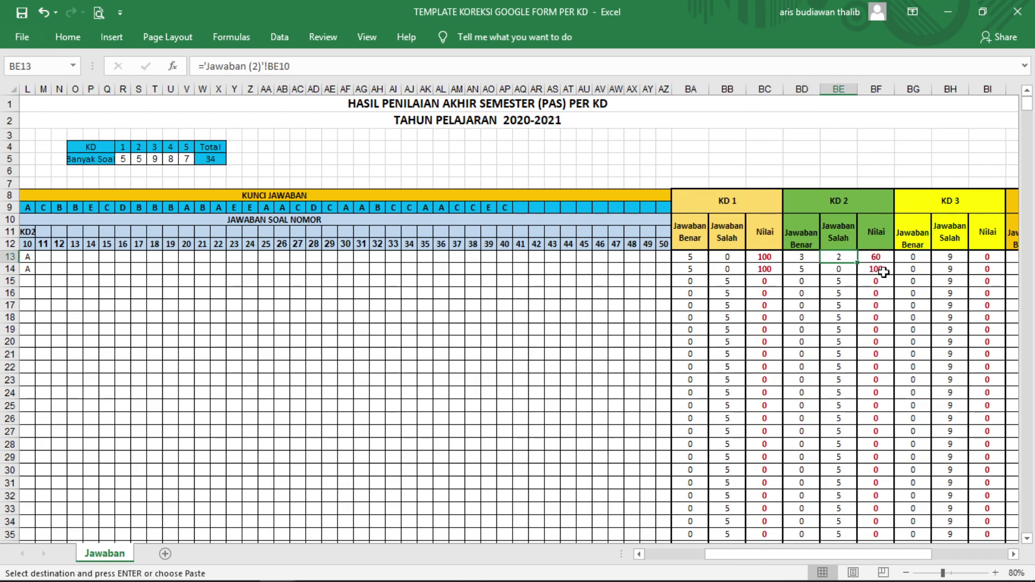
left_click_drag(875, 558, 780, 547)
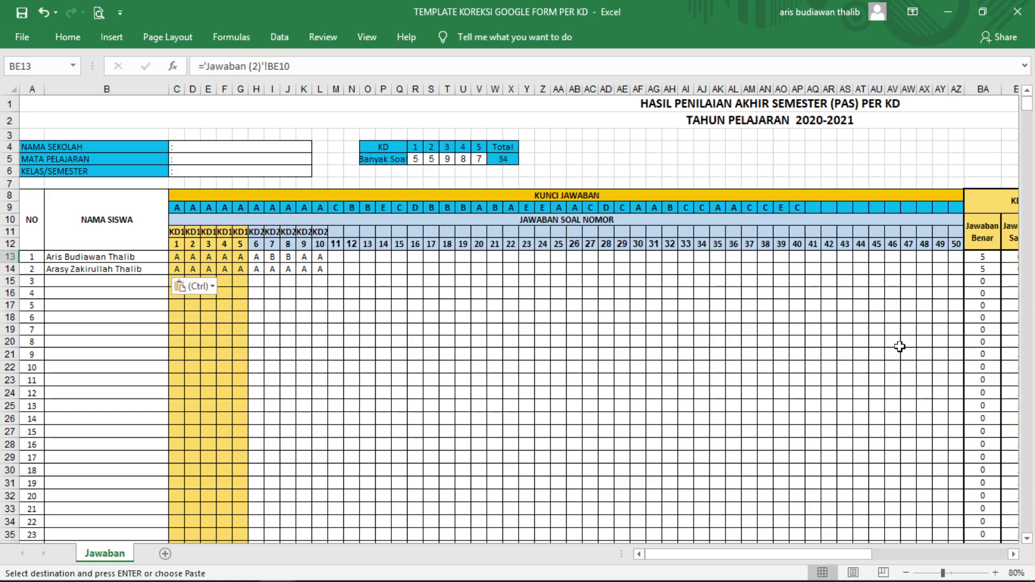
left_click_drag(685, 556, 642, 555)
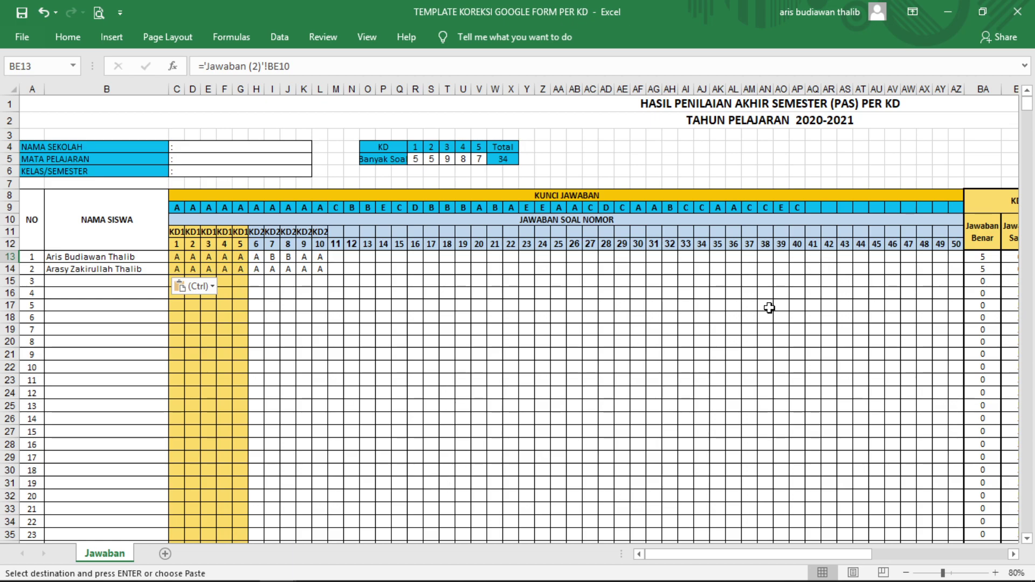
left_click_drag(847, 560, 851, 560)
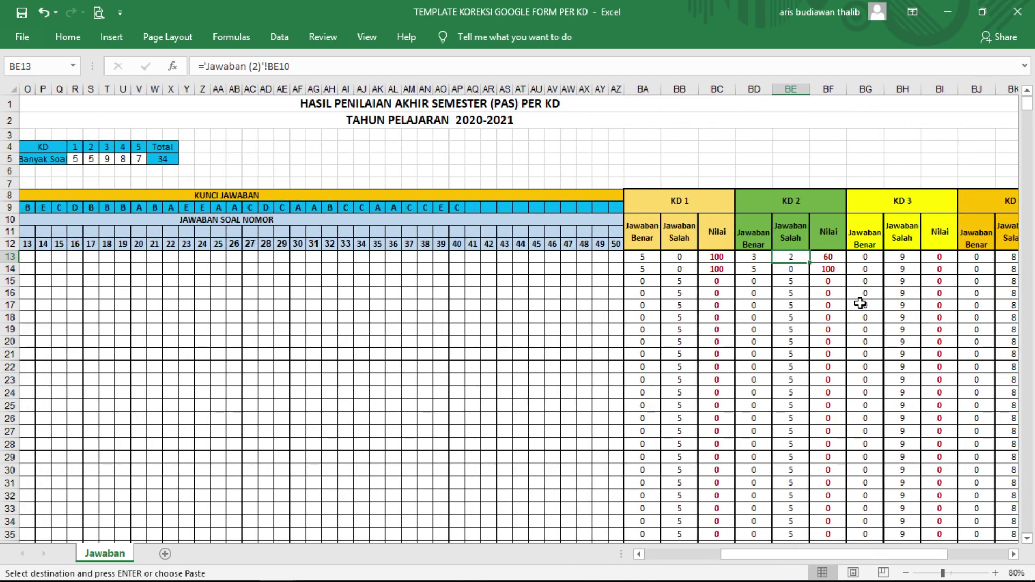
left_click_drag(819, 559, 701, 545)
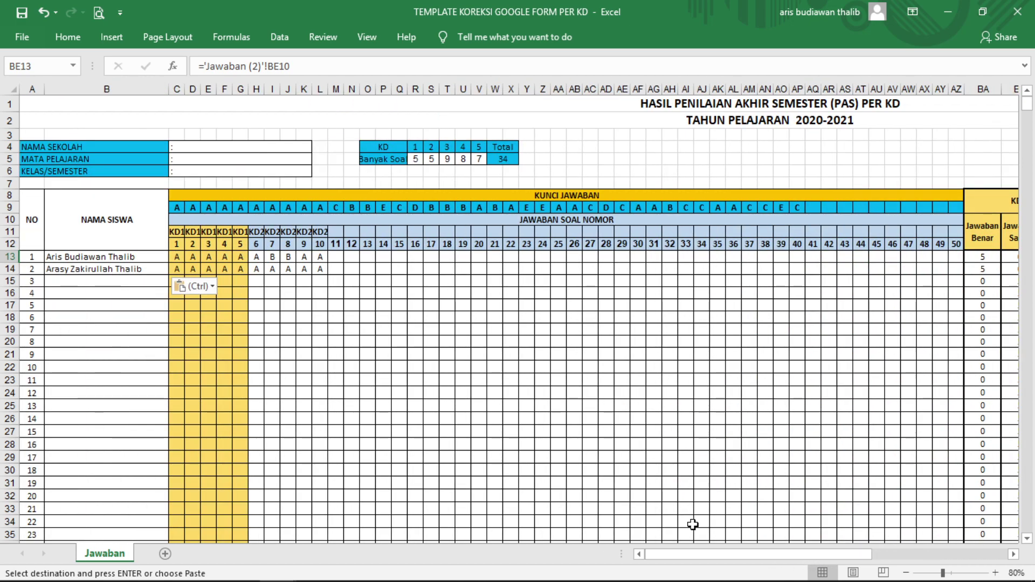
Review the NAMA SEKOLAH, MATA PELAJARAN and KELAS/SEMESTER header cells in C4:C6 without filling them in
double_click(211, 146)
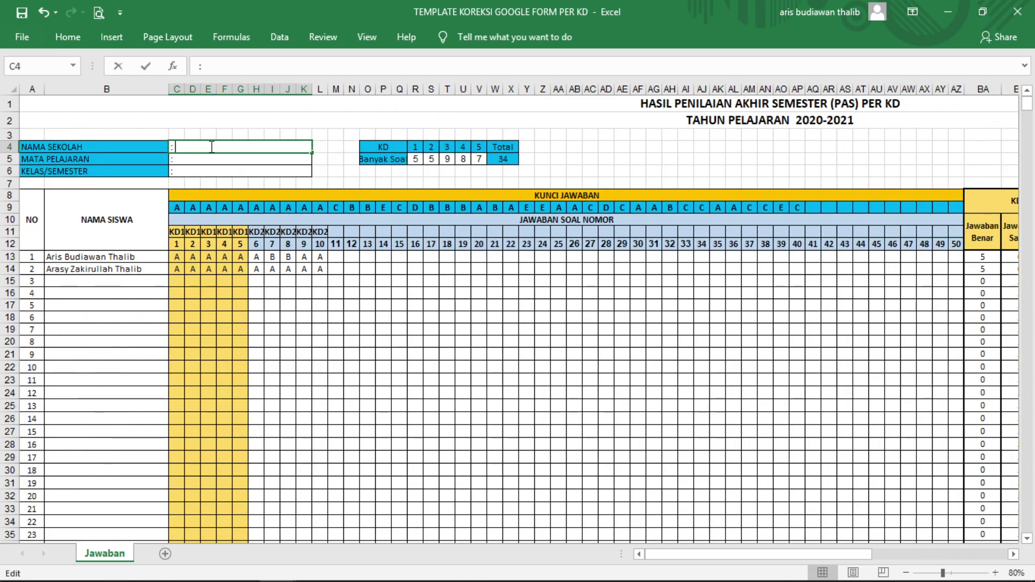
left_click(344, 346)
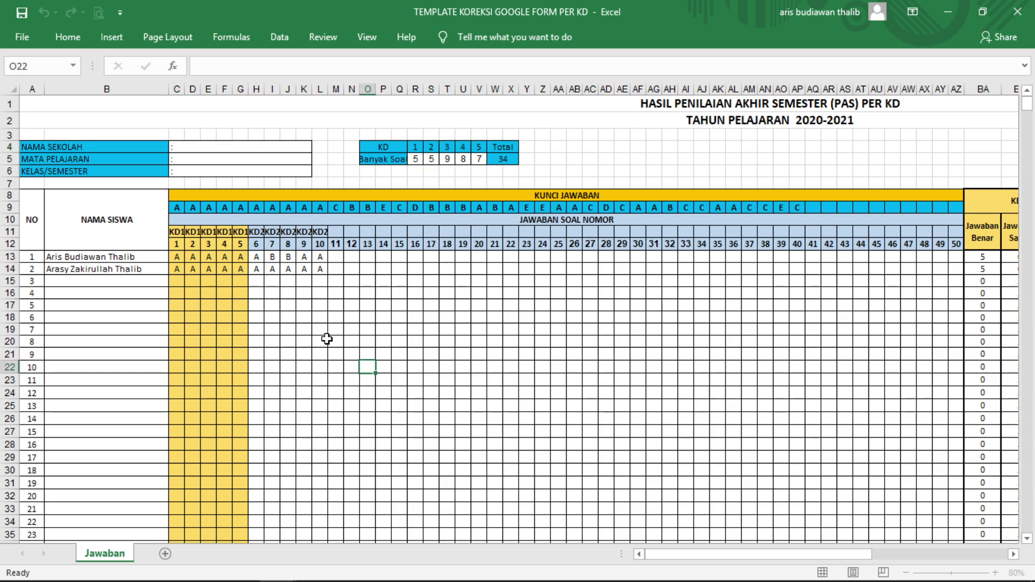
left_click(208, 161)
left_click(208, 171)
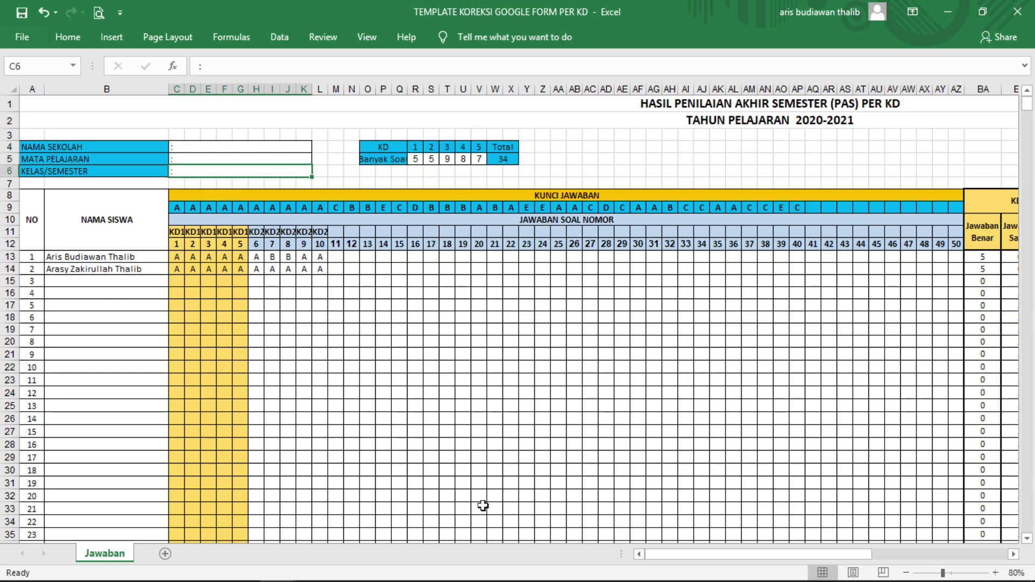
Minimize both Excel workbooks and switch to Chrome, showing the Pertanyaan section of the "Ujian Semester Ganjil 2020-2021" form editor
left_click(941, 13)
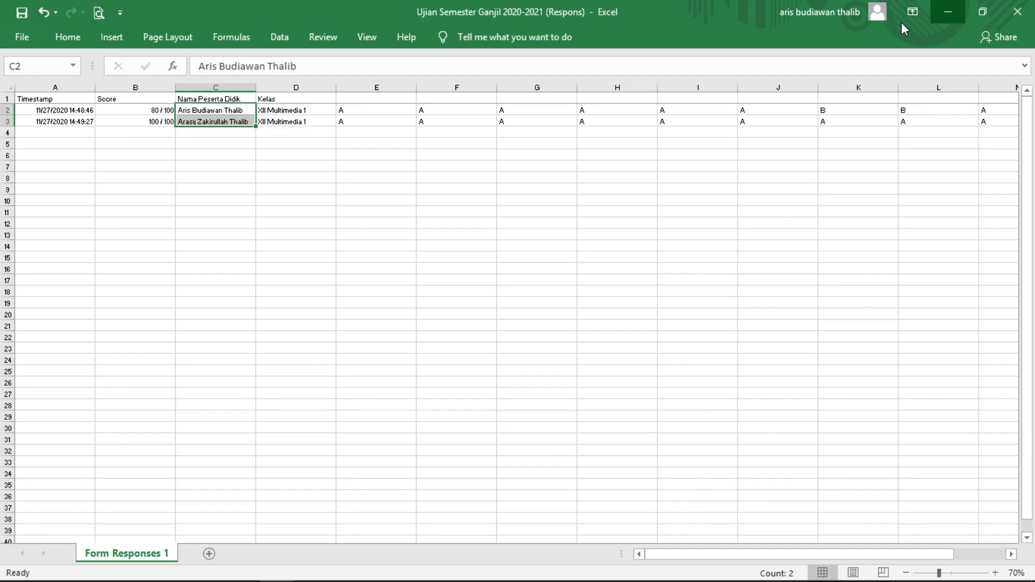
left_click(948, 12)
mouse_move(166, 566)
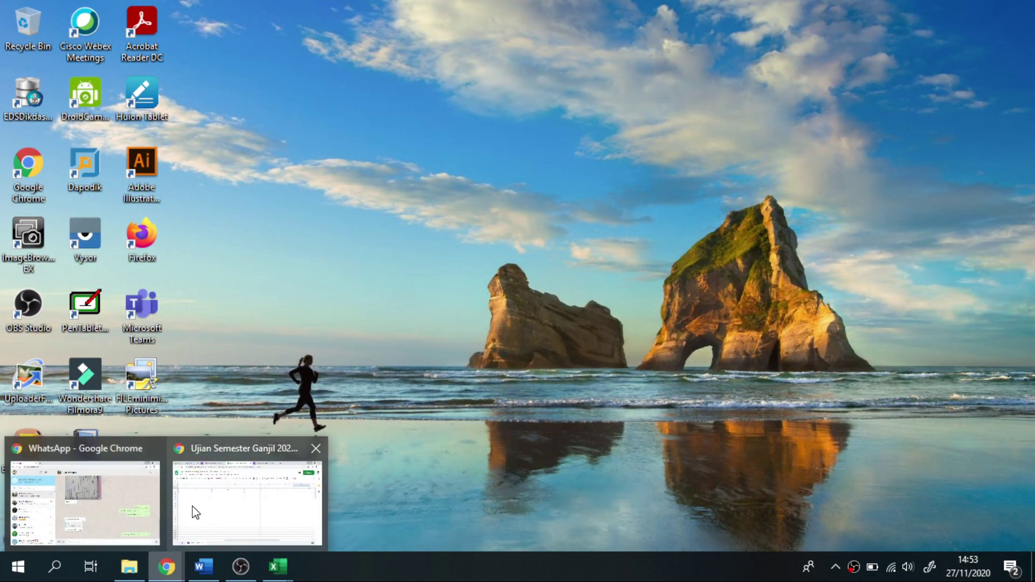
left_click(237, 504)
left_click(275, 12)
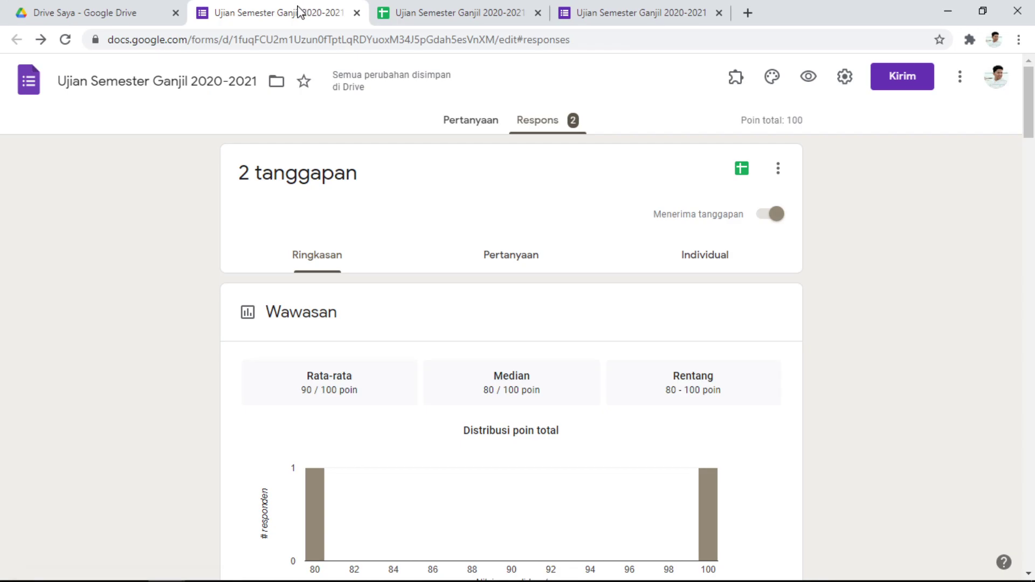
left_click(479, 123)
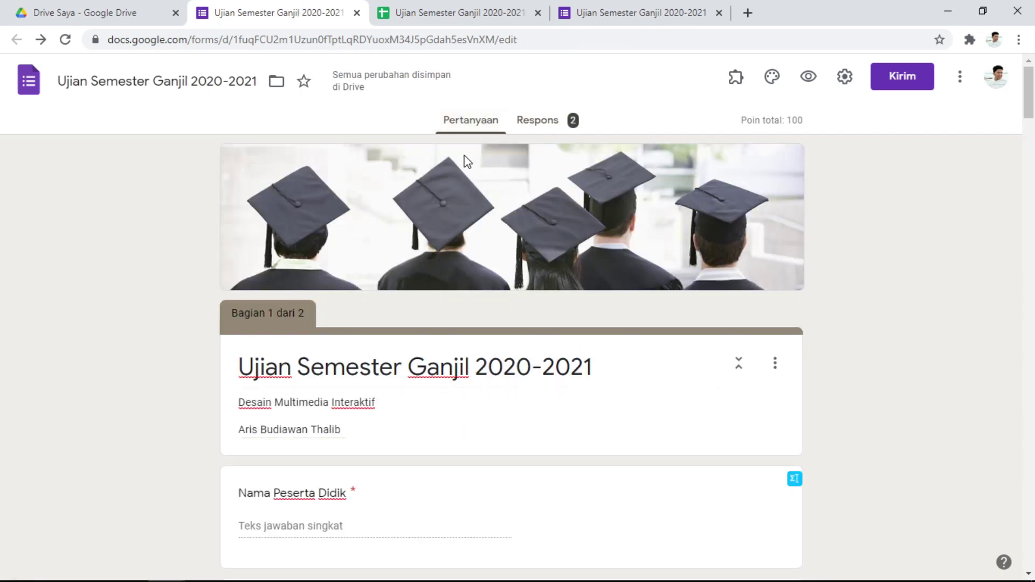